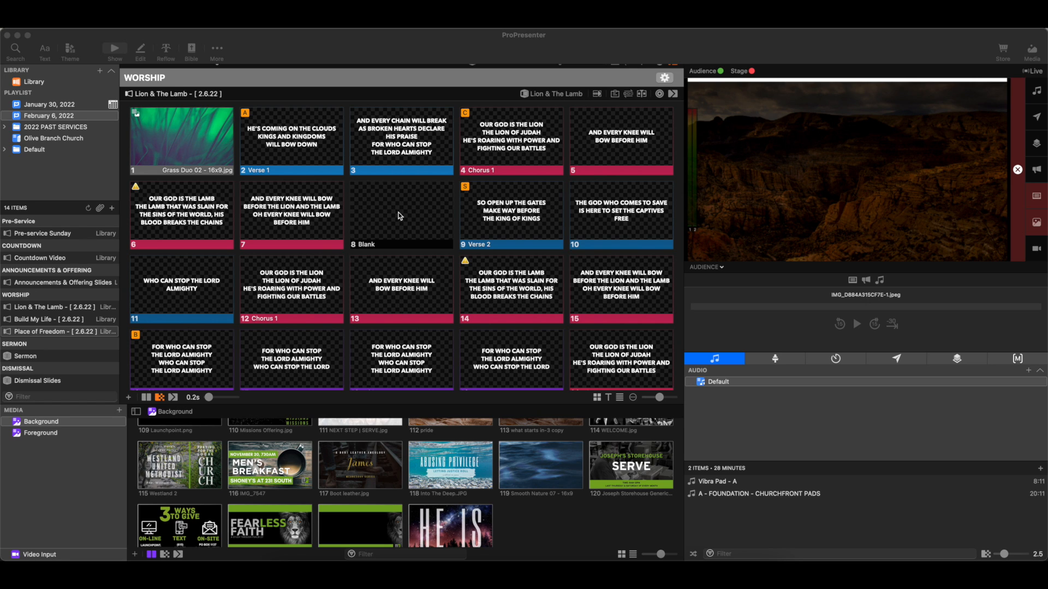
Present Lion & The Lamb live, starting with its Grass Duo 02 background slide and advancing to the blank slide 8.
left_click(215, 151)
key("Right")
key("Right")
key("Right")
key("Right")
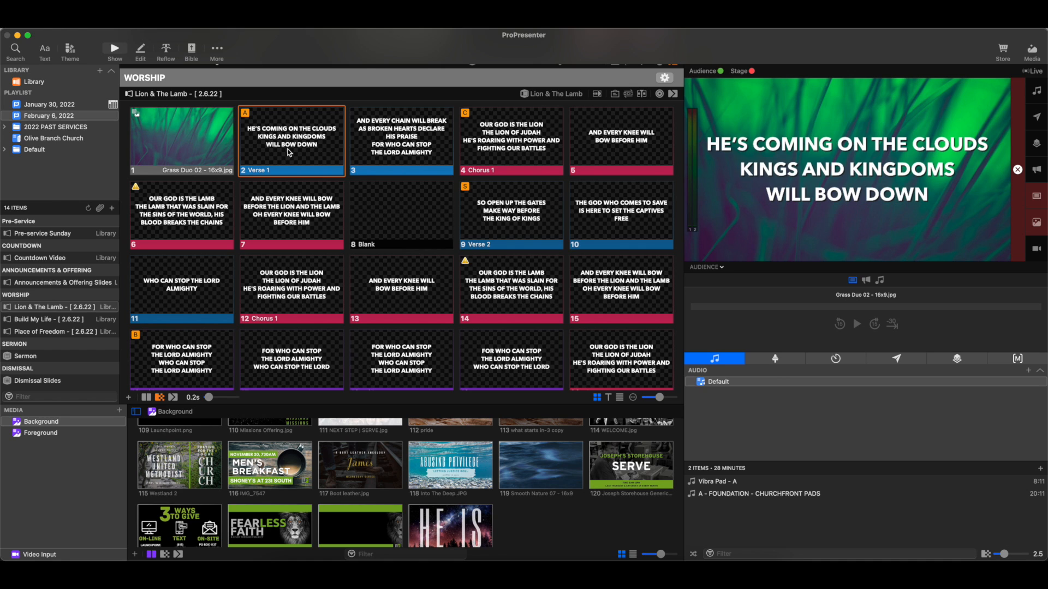
key("Right")
key("Right")
key("Right")
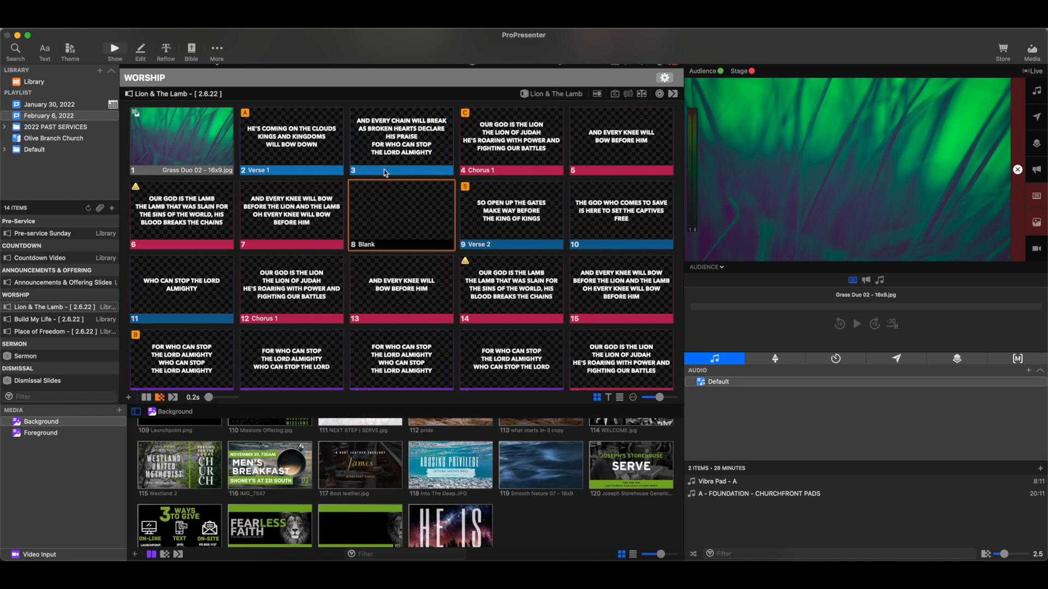
Look through the slides of the three worship songs: Lion & The Lamb, Build My Life and Place of Freedom.
scroll(393, 178, "down", 3)
scroll(394, 177, "up", 4)
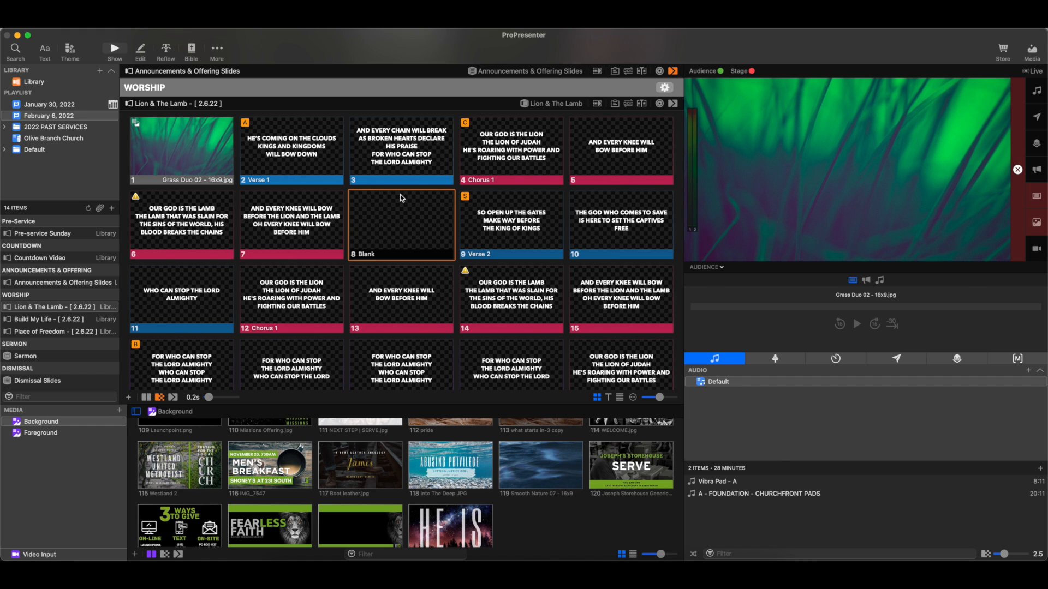
scroll(401, 194, "down", 3)
scroll(401, 194, "up", 3)
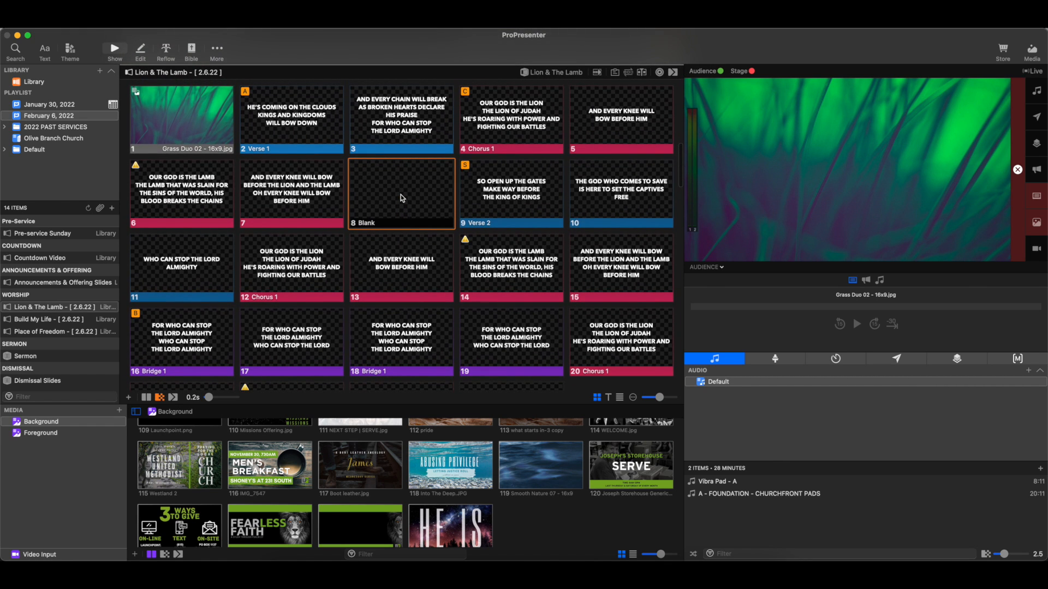
scroll(401, 197, "down", 10)
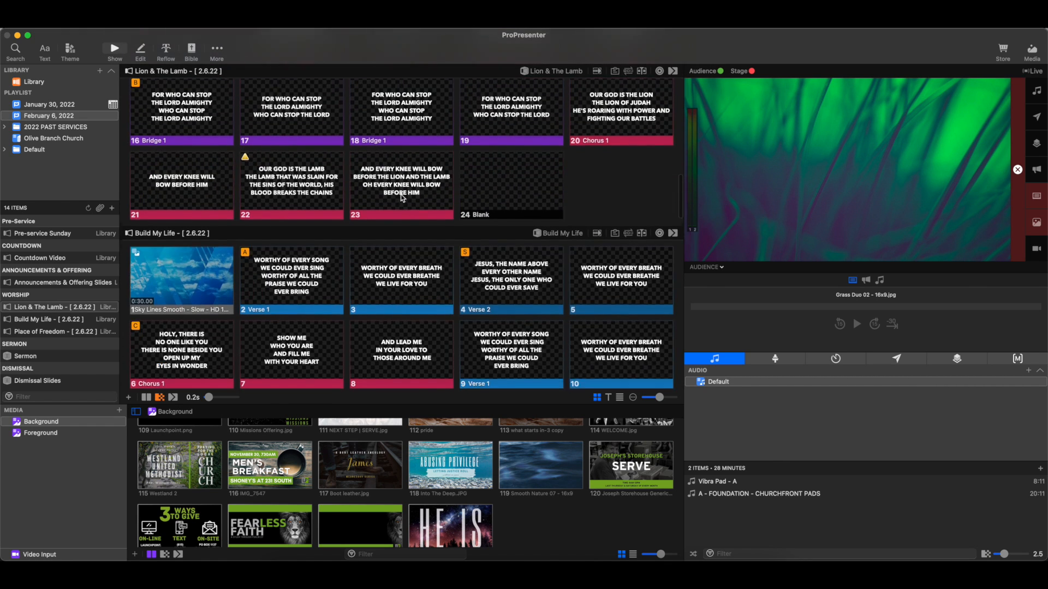
scroll(401, 197, "up", 2)
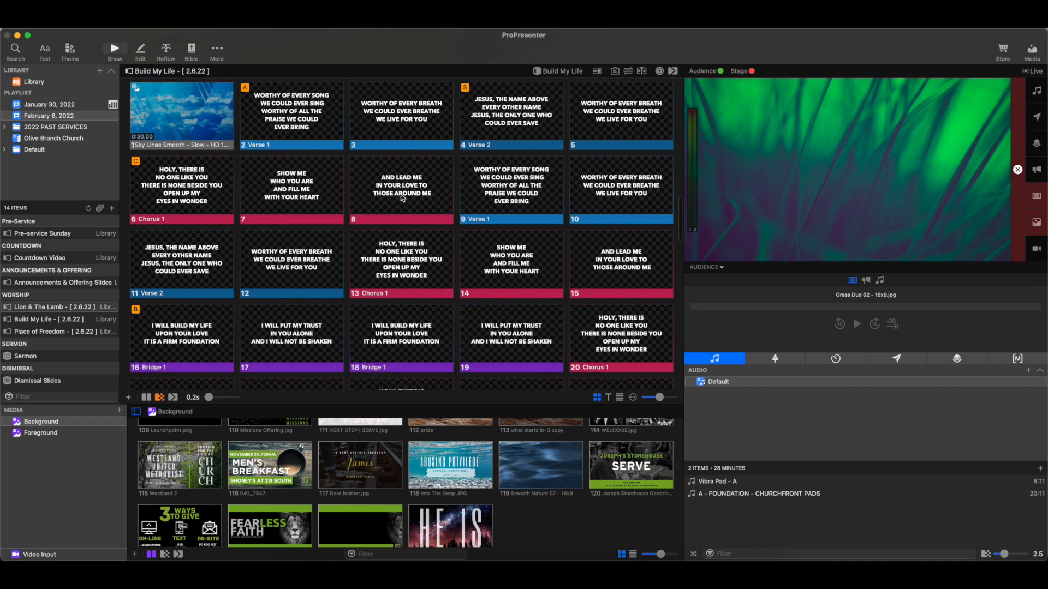
scroll(401, 197, "down", 15)
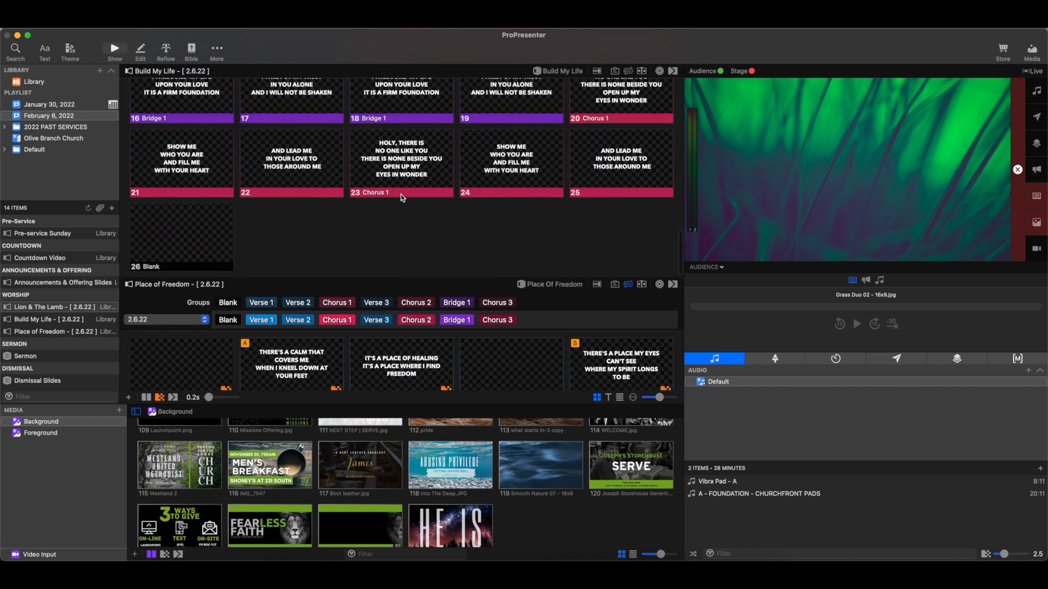
scroll(401, 198, "down", 4)
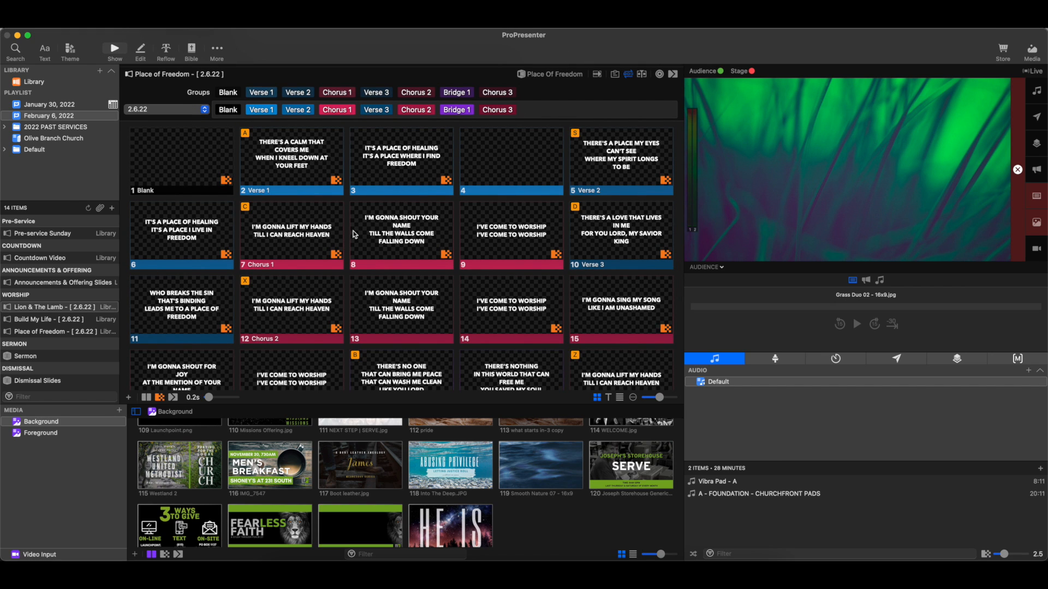
scroll(346, 187, "down", 1)
scroll(346, 187, "down", 5)
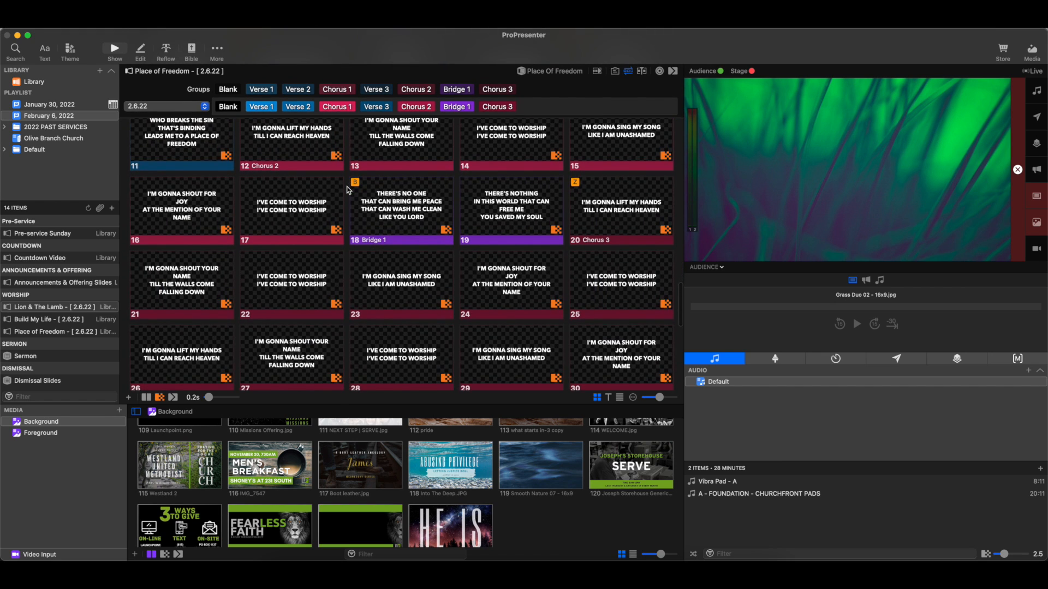
scroll(346, 185, "up", 3)
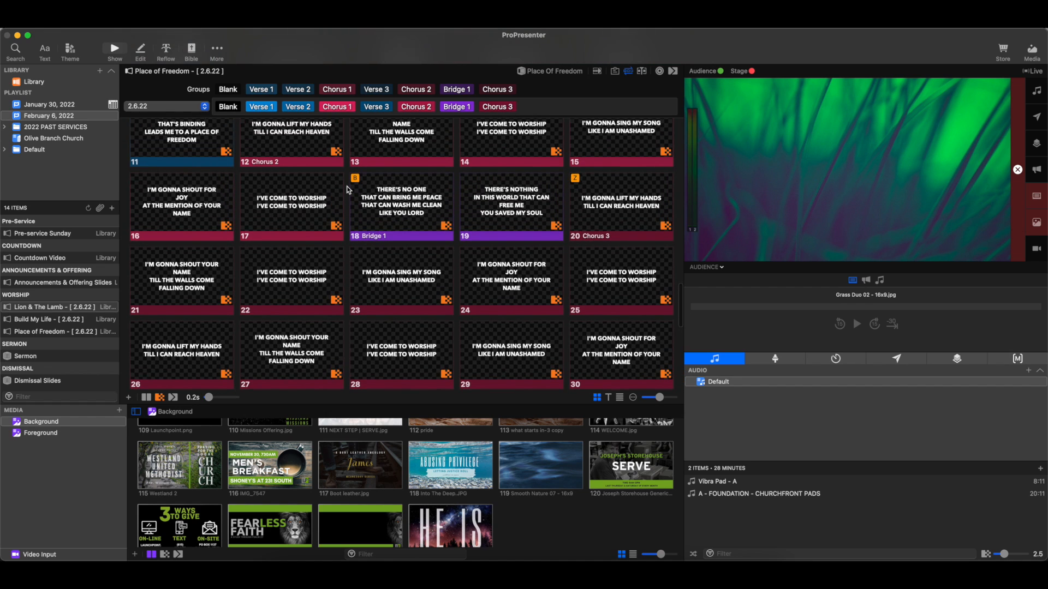
Hide the media bin to enlarge the slide area and review the Place of Freedom slides from start to end.
key("ctrl+v")
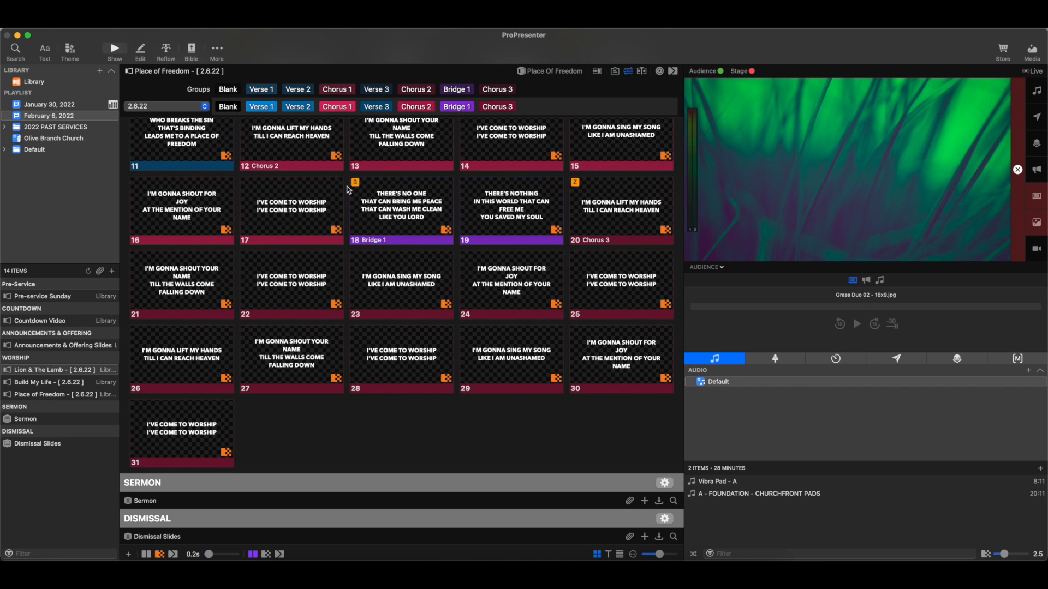
scroll(349, 188, "down", 1)
scroll(358, 196, "up", 3)
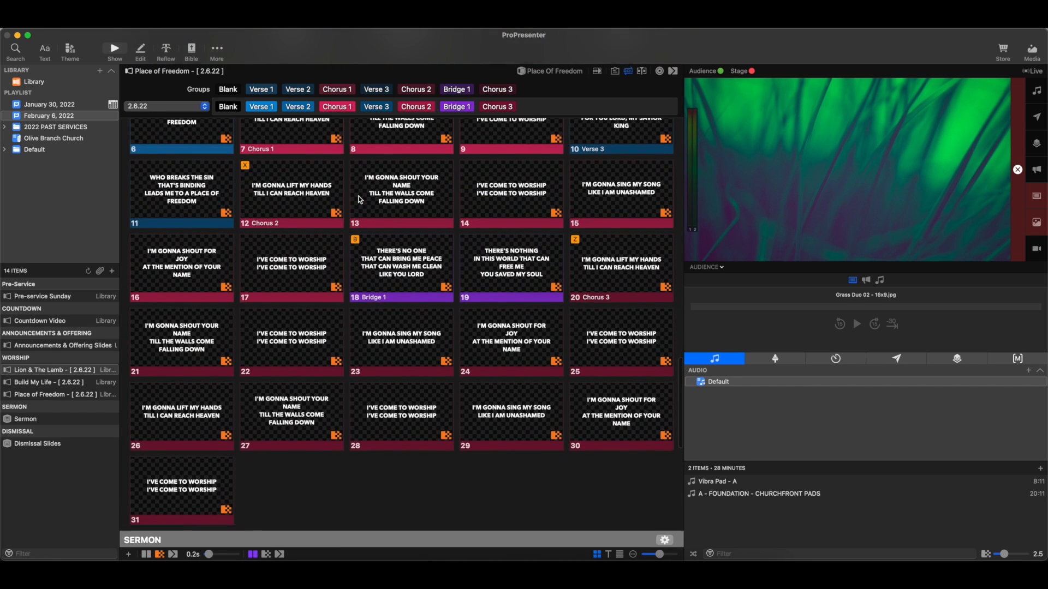
scroll(359, 199, "up", 3)
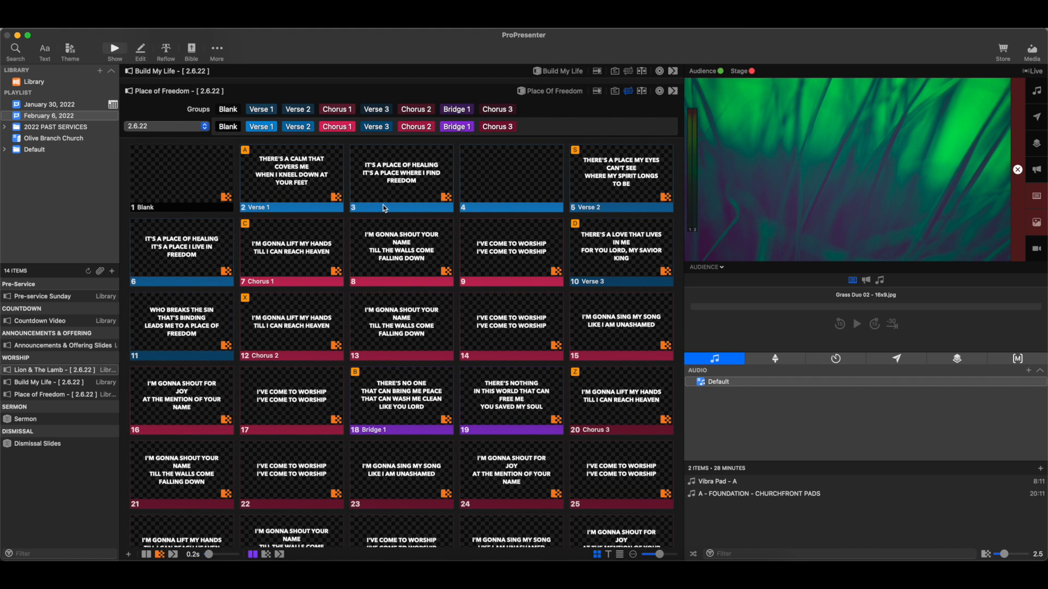
scroll(366, 214, "down", 5)
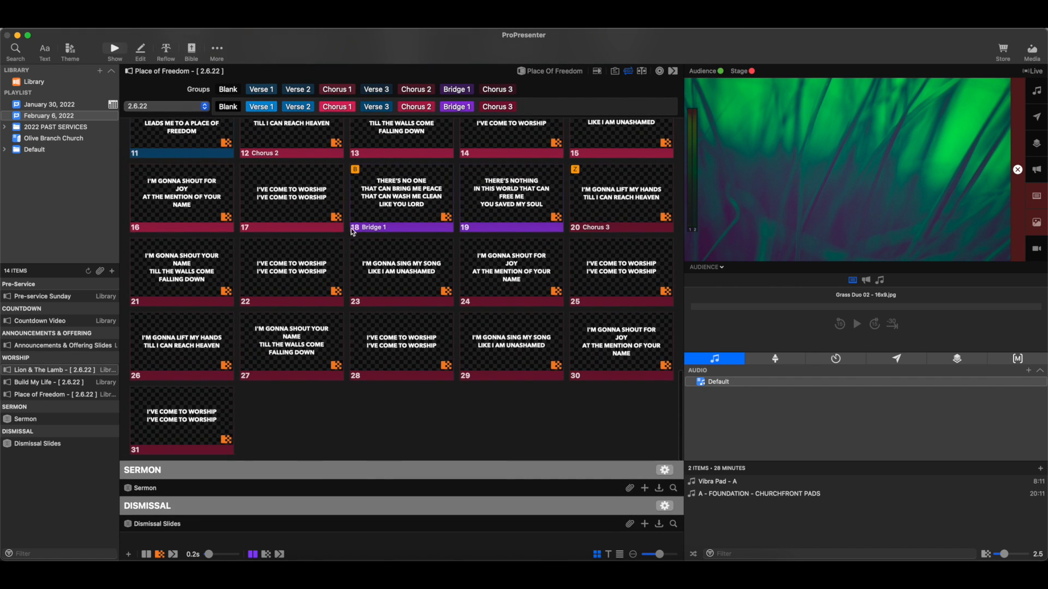
scroll(349, 232, "up", 5)
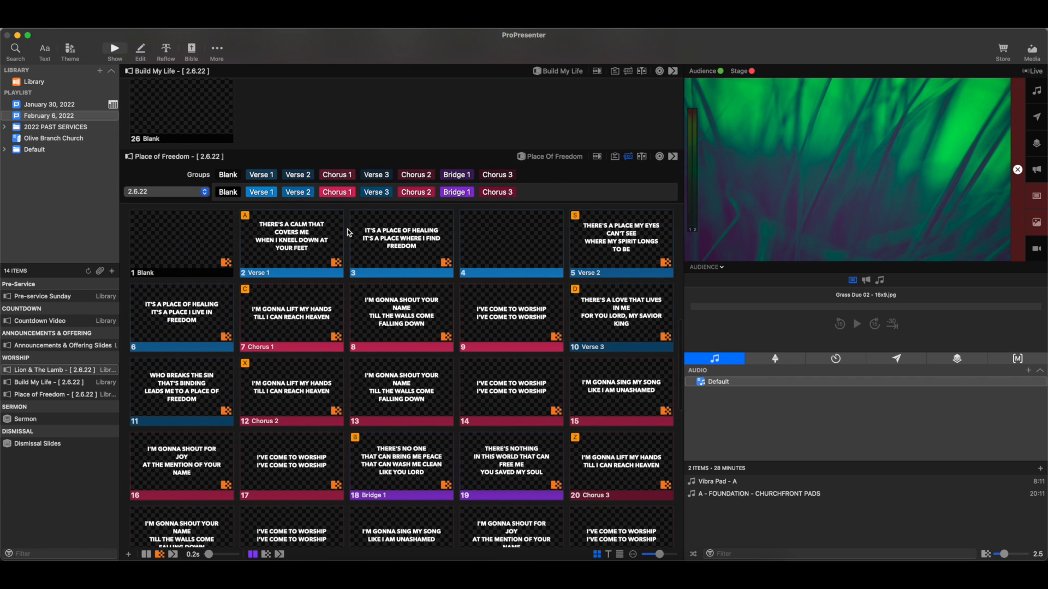
scroll(347, 232, "down", 2)
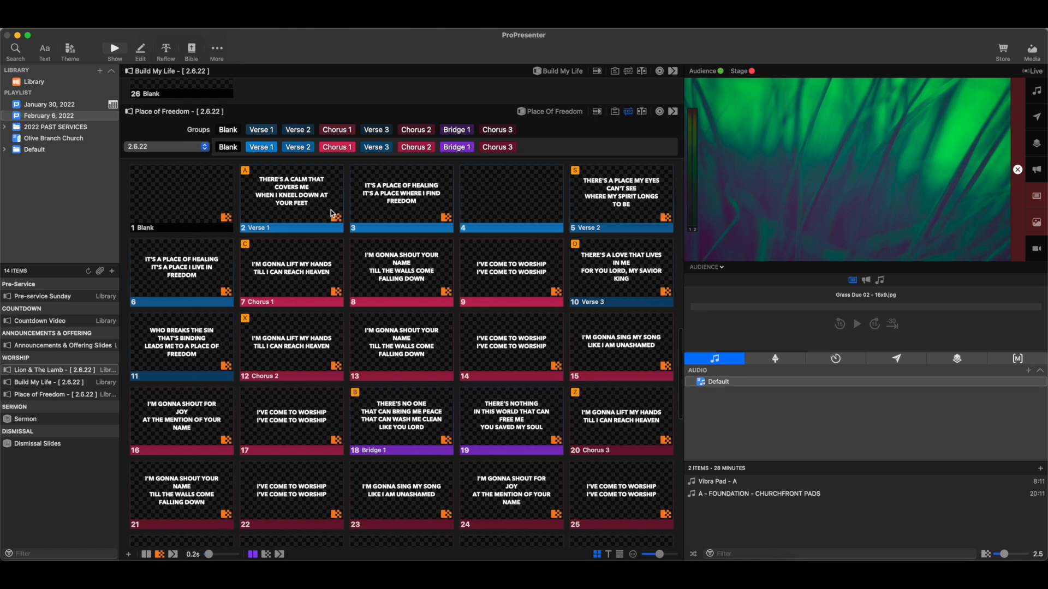
Present Place of Freedom live from the first Verse 1 slide through Verse 2 to the first Chorus 1 slide.
left_click(309, 212)
key("Right")
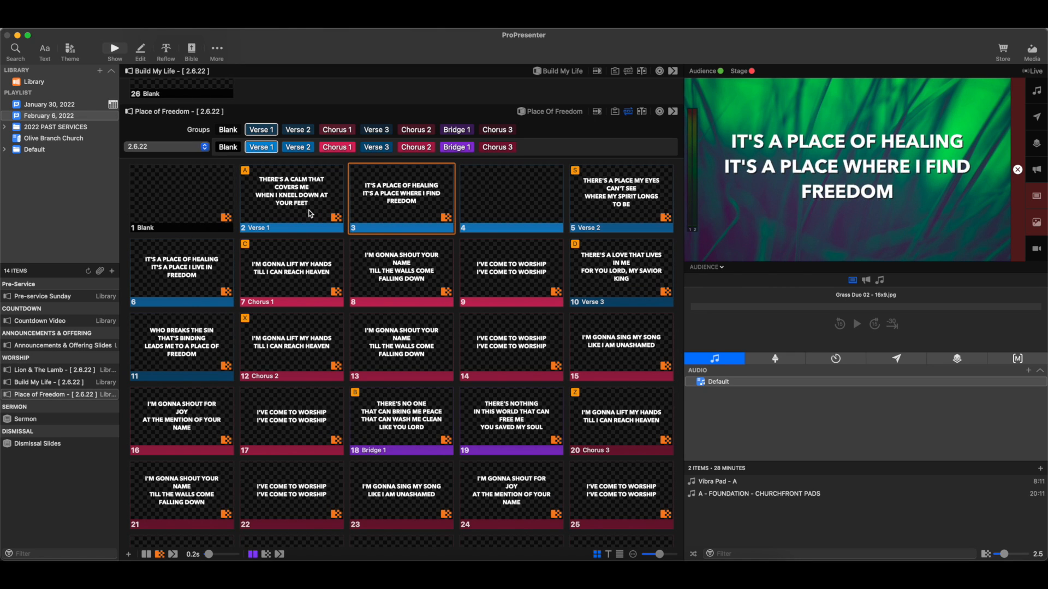
key("Right")
key("Right")
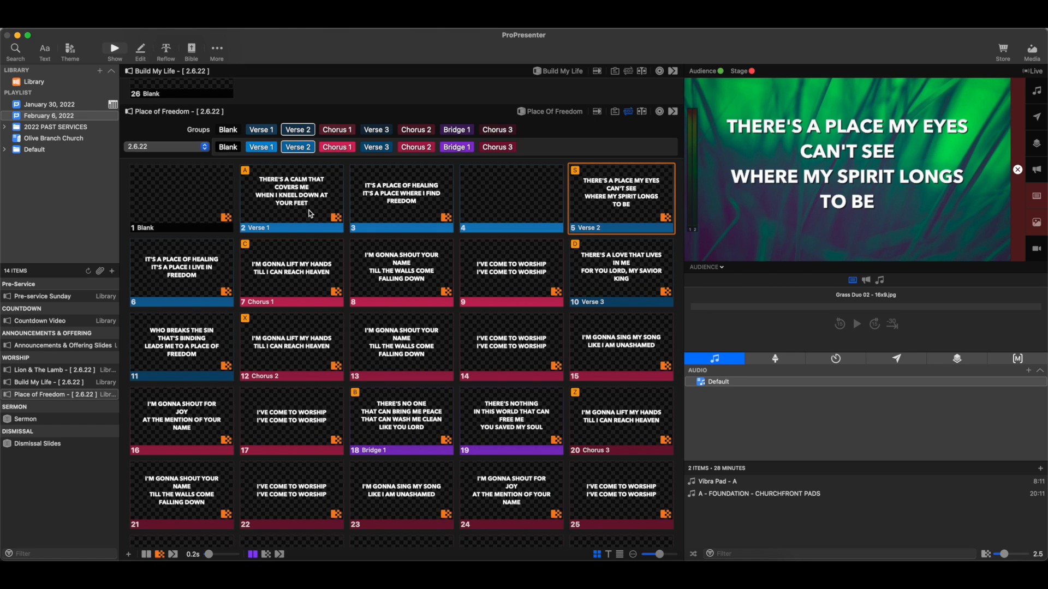
key("Right")
key("Right")
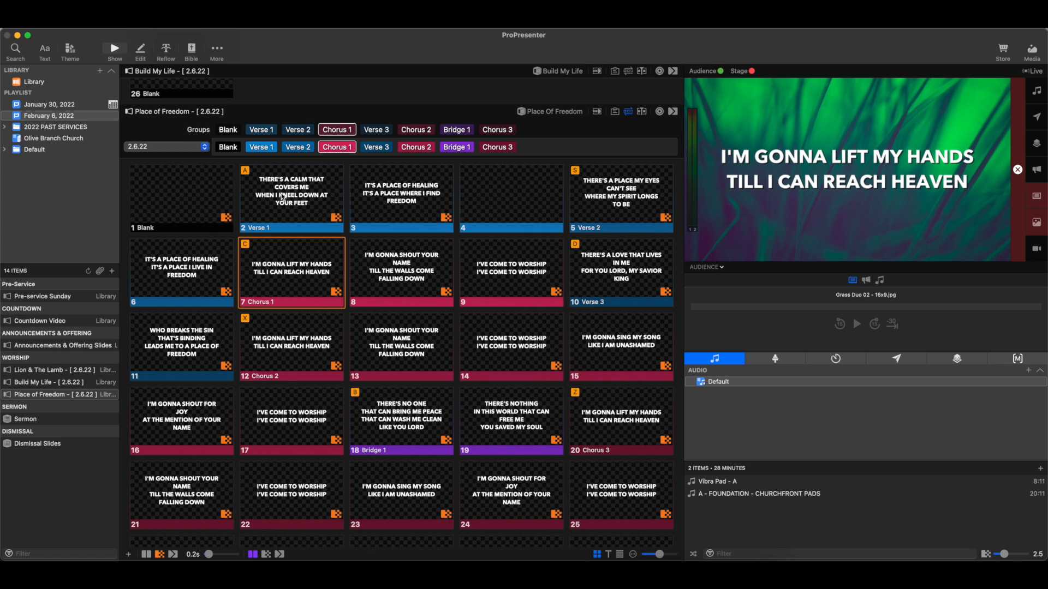
Open the Theme Editor and load the stock theme Black.
left_click(218, 50)
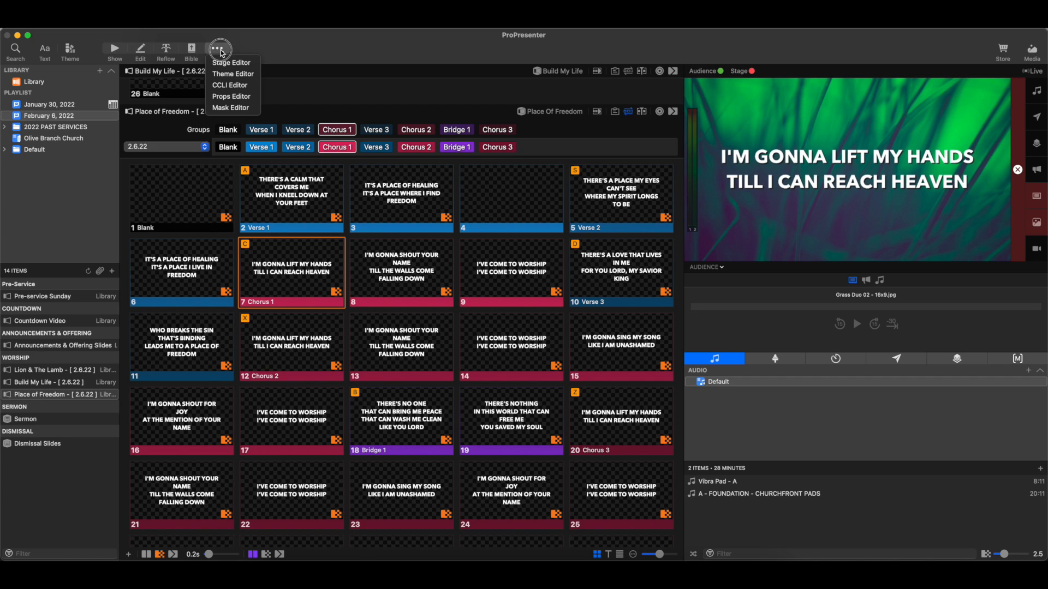
left_click(234, 75)
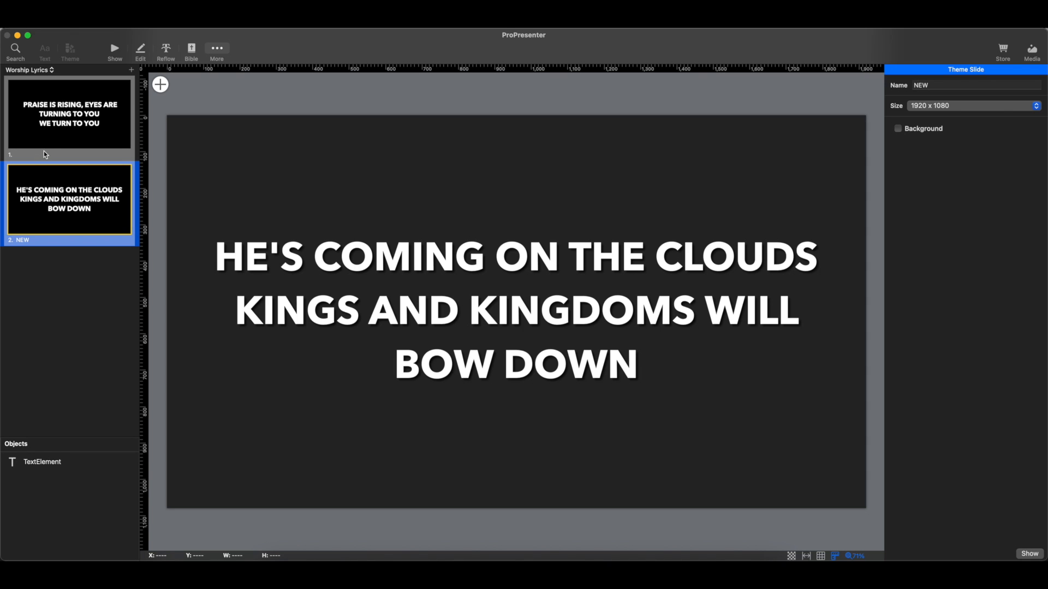
left_click(49, 70)
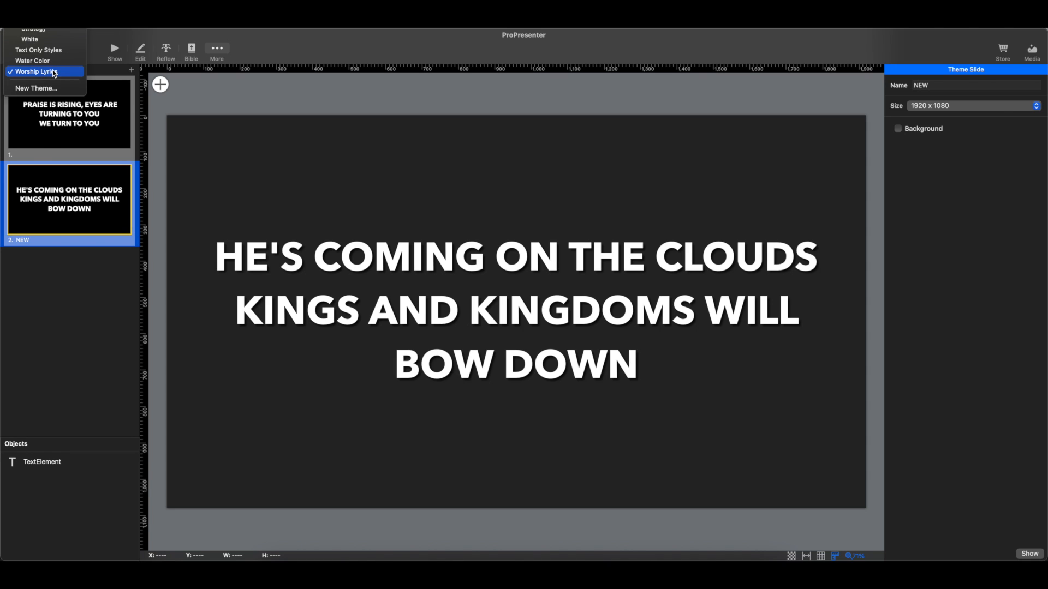
scroll(50, 60, "up", 4)
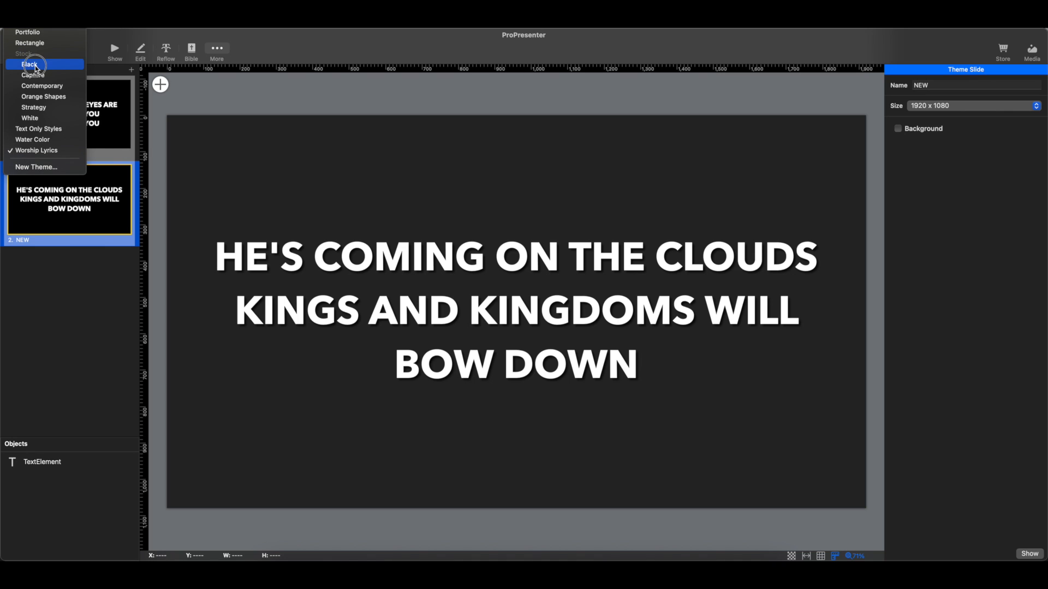
left_click(36, 54)
Examine the Black theme's slide layouts, viewing the Picture Slide, Lower 3rd Scripture and Lyrics slides.
scroll(64, 162, "down", 5)
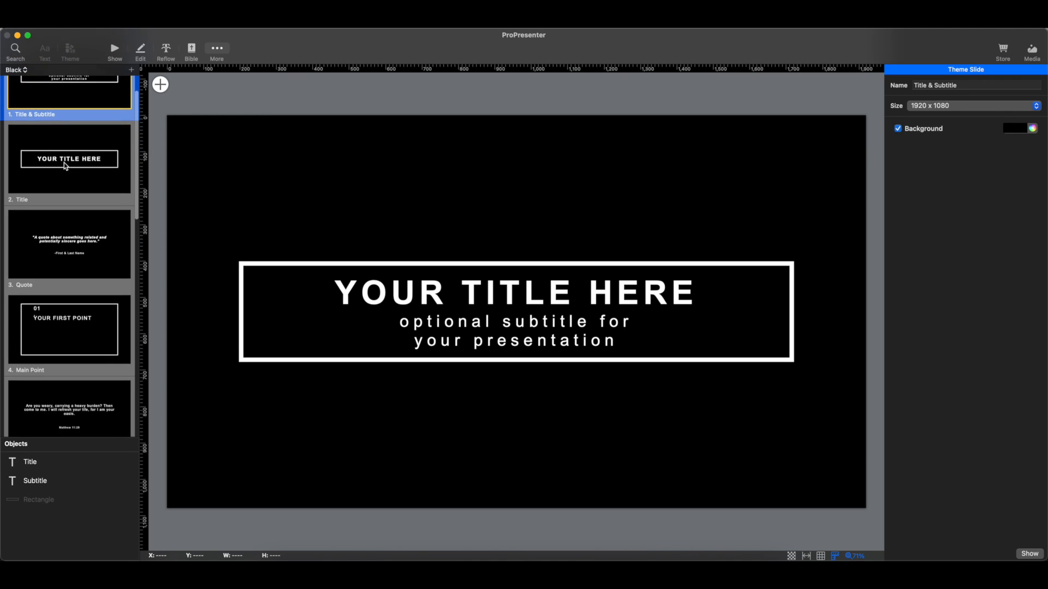
scroll(64, 165, "down", 5)
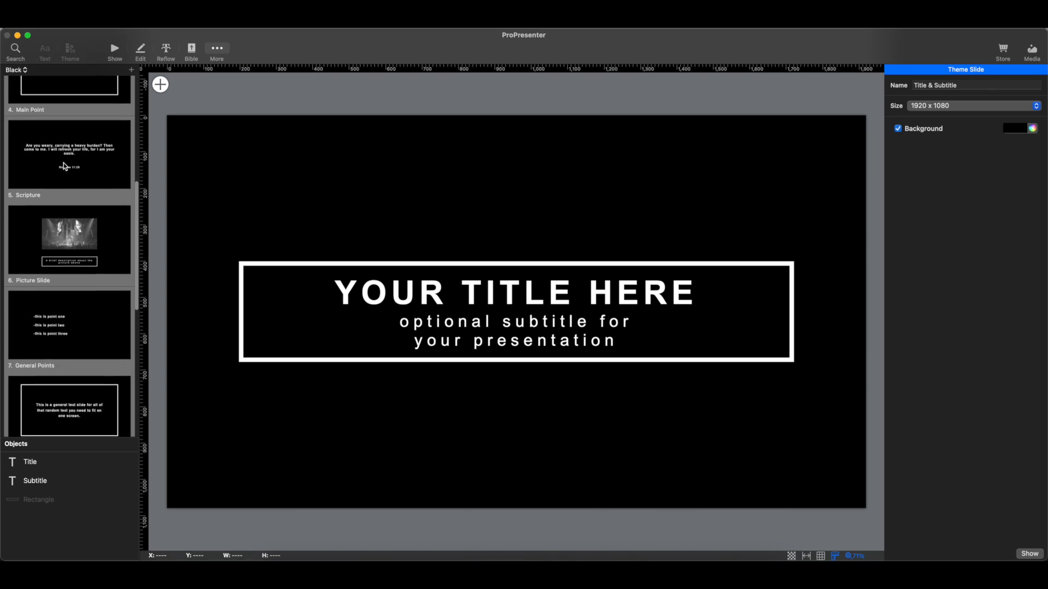
scroll(63, 162, "down", 2)
left_click(64, 176)
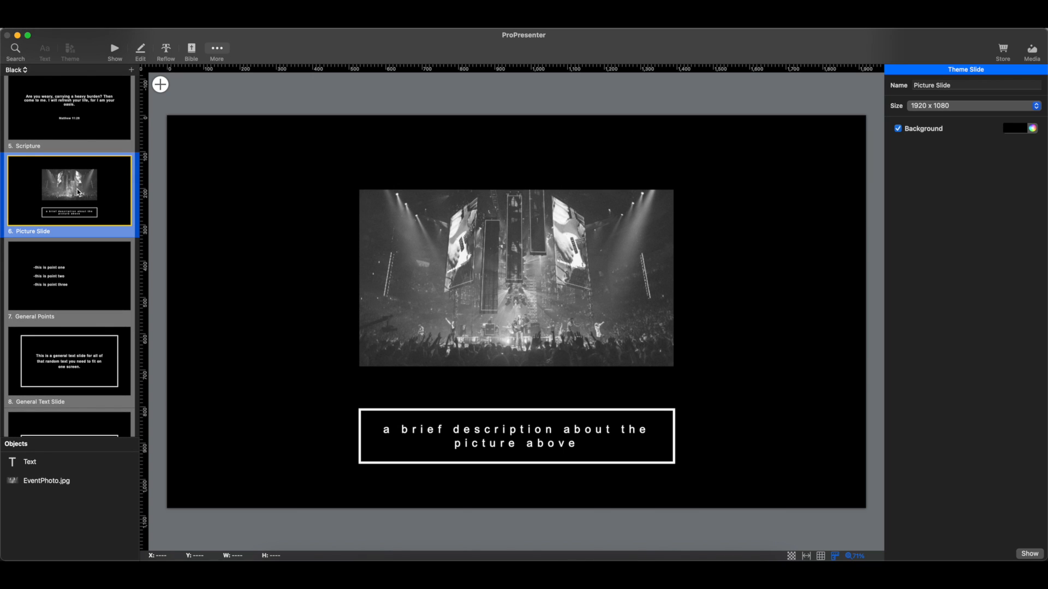
scroll(77, 190, "down", 3)
scroll(77, 190, "down", 4)
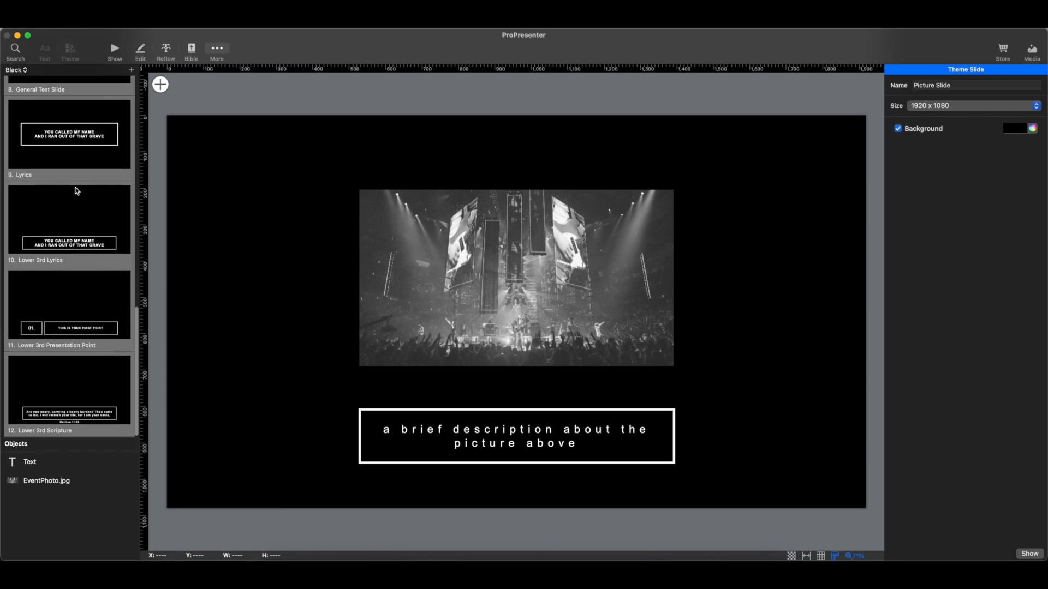
left_click(75, 398)
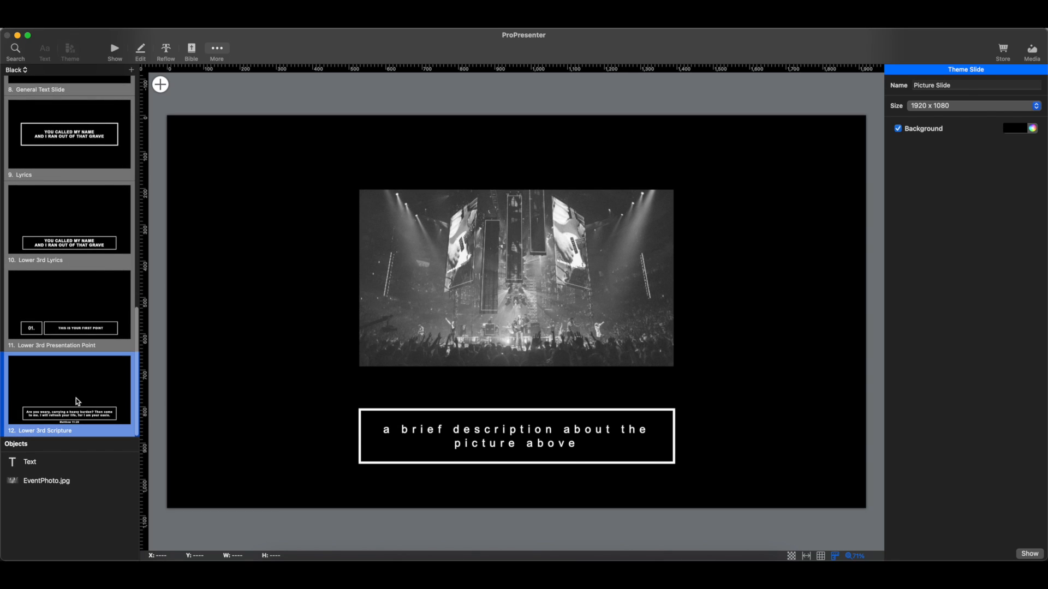
scroll(75, 386, "up", 3)
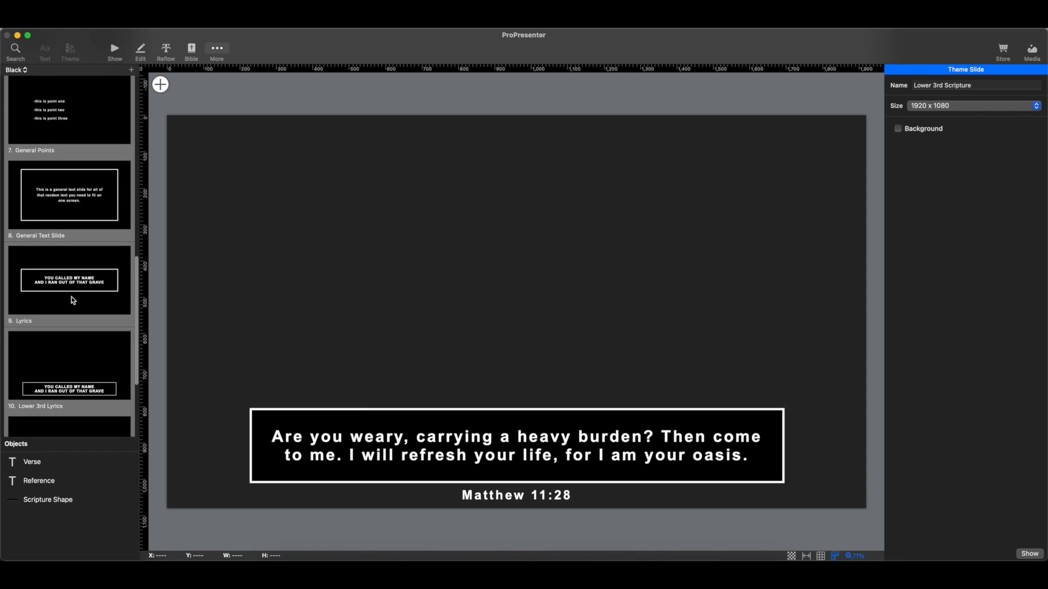
left_click(79, 309)
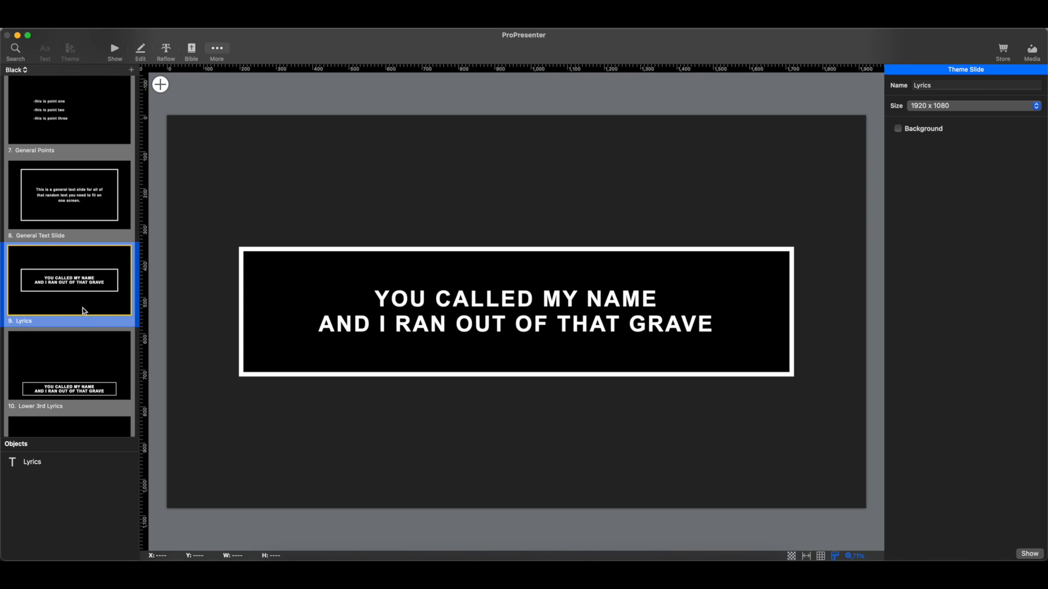
scroll(75, 321, "up", 10)
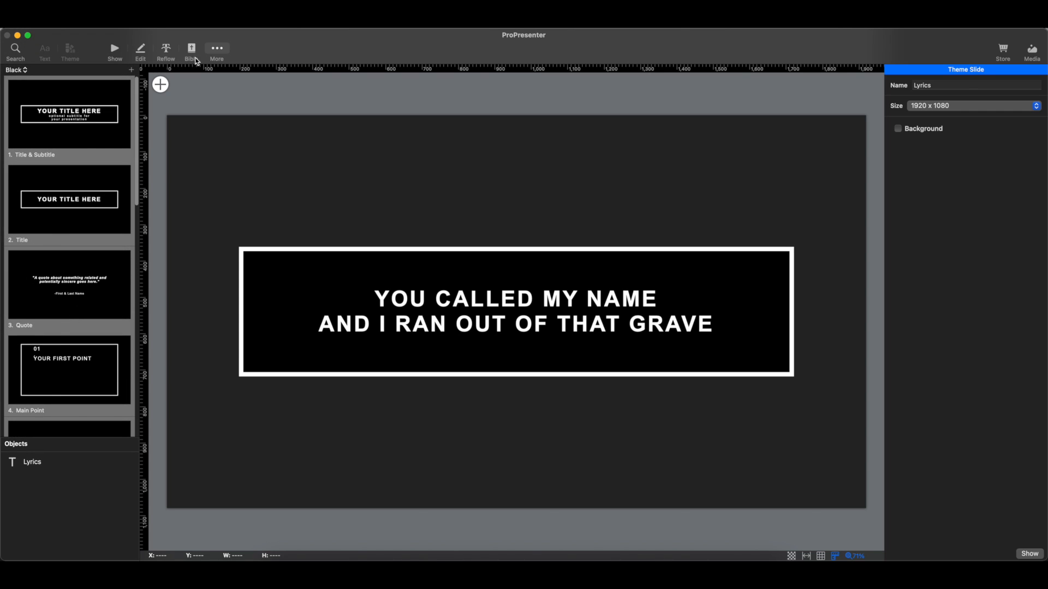
Switch the Theme Editor to the Worship Lyrics theme.
left_click(216, 48)
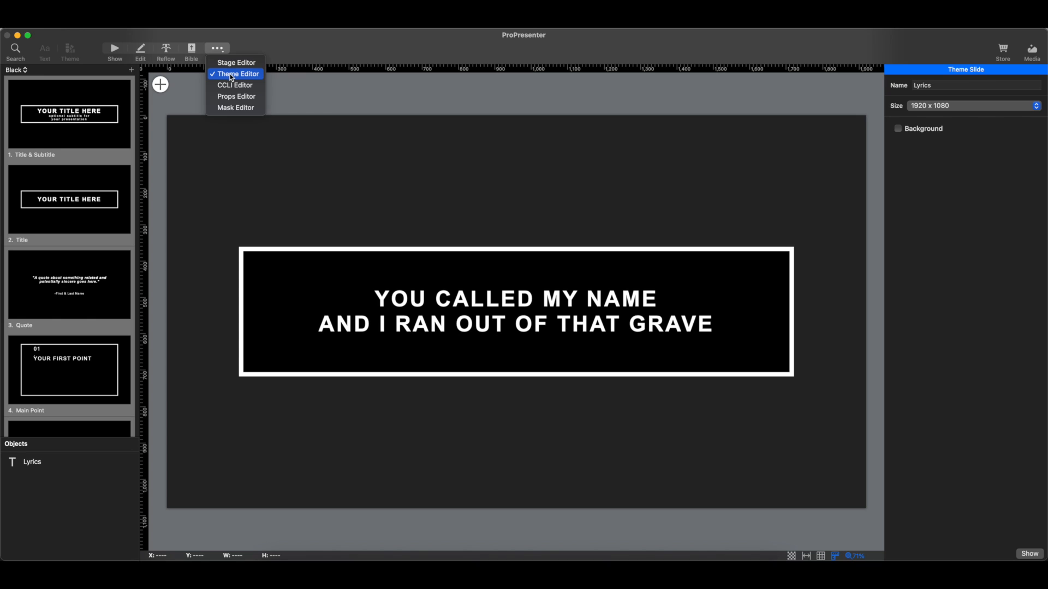
left_click(26, 72)
left_click(24, 71)
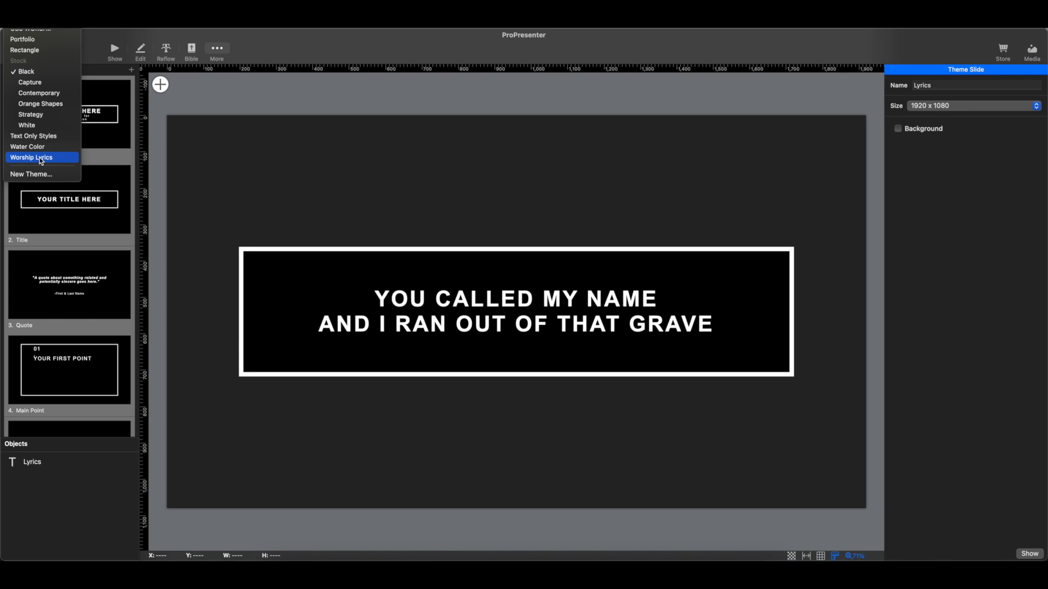
scroll(47, 110, "up", 5)
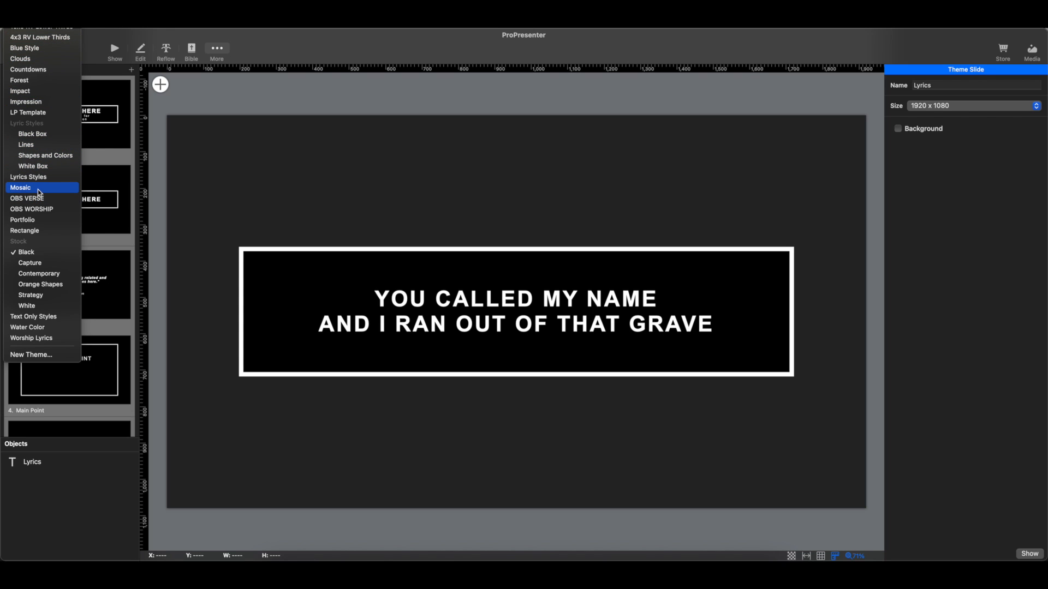
left_click(34, 338)
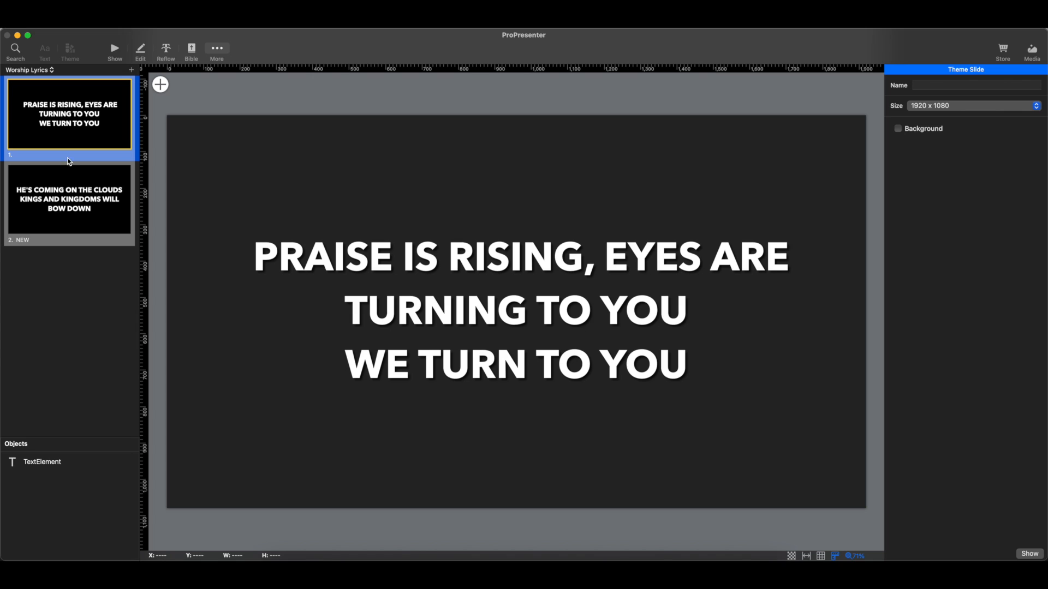
Compare the text box position and size on the two slides of the Worship Lyrics theme.
left_click(63, 186)
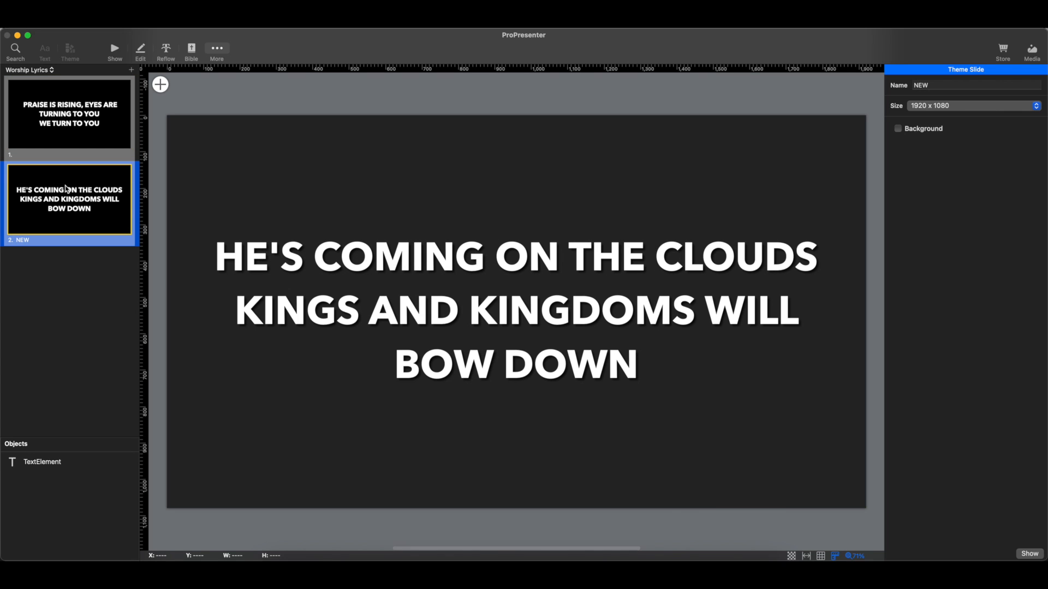
left_click(83, 122)
left_click(337, 209)
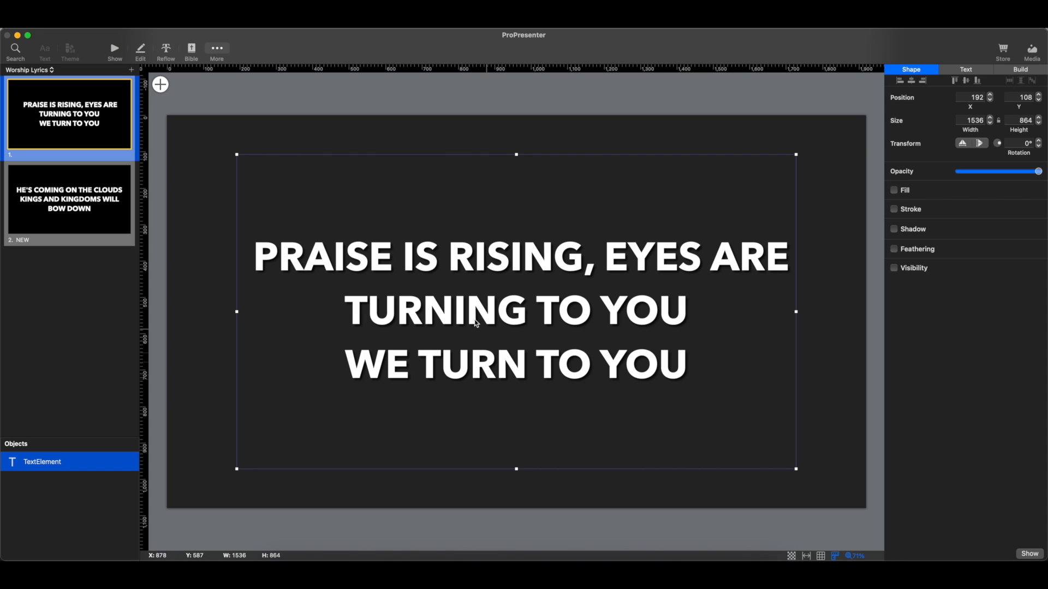
left_click(71, 194)
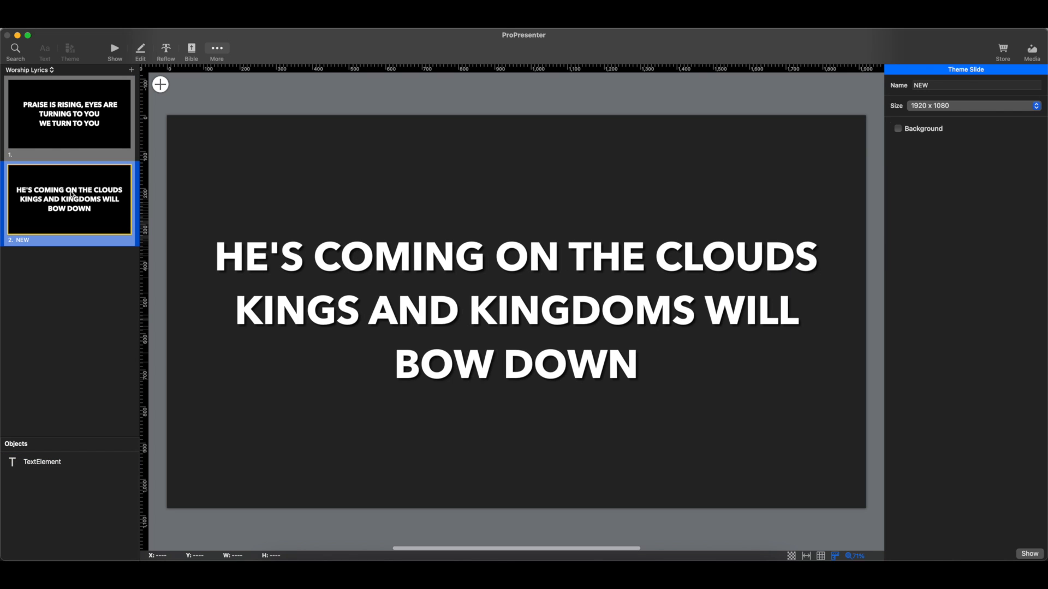
left_click(389, 256)
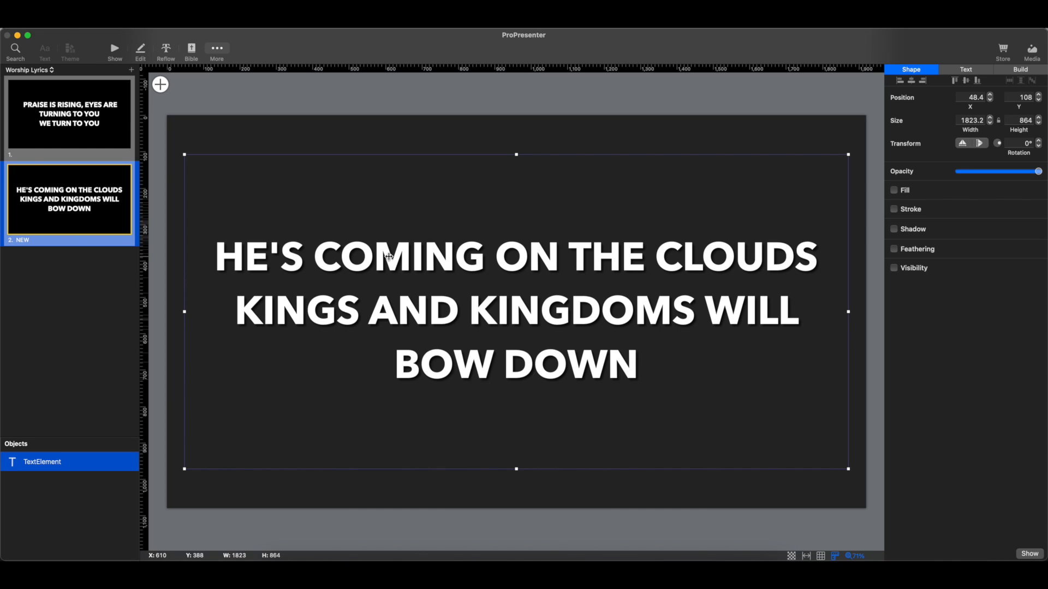
Apply the Worship Lyrics theme's NEW slide to all Place of Freedom slides and present the first Verse 1 slide live.
left_click(115, 50)
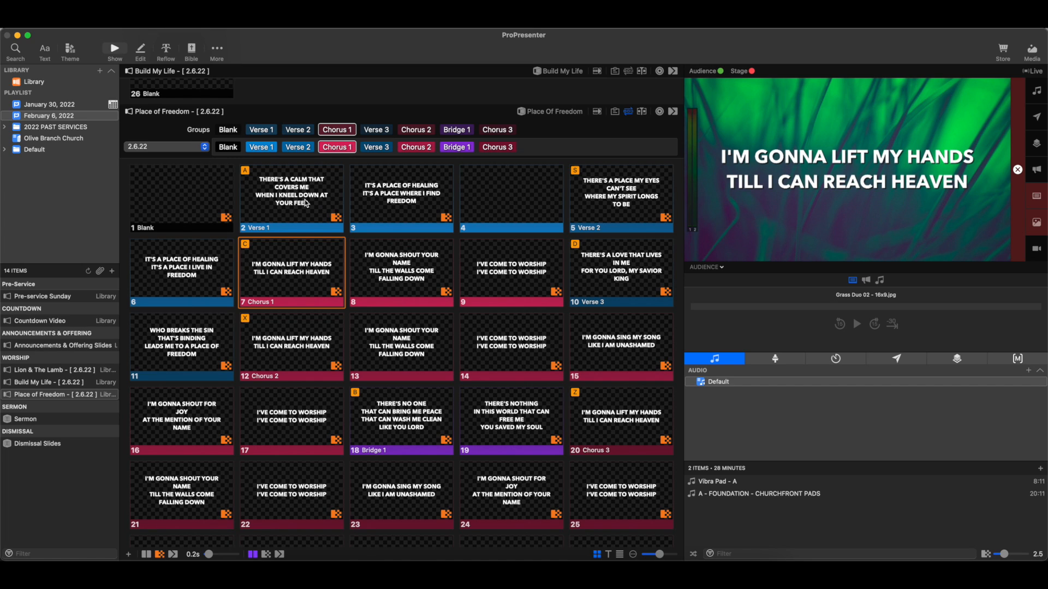
left_click(179, 188)
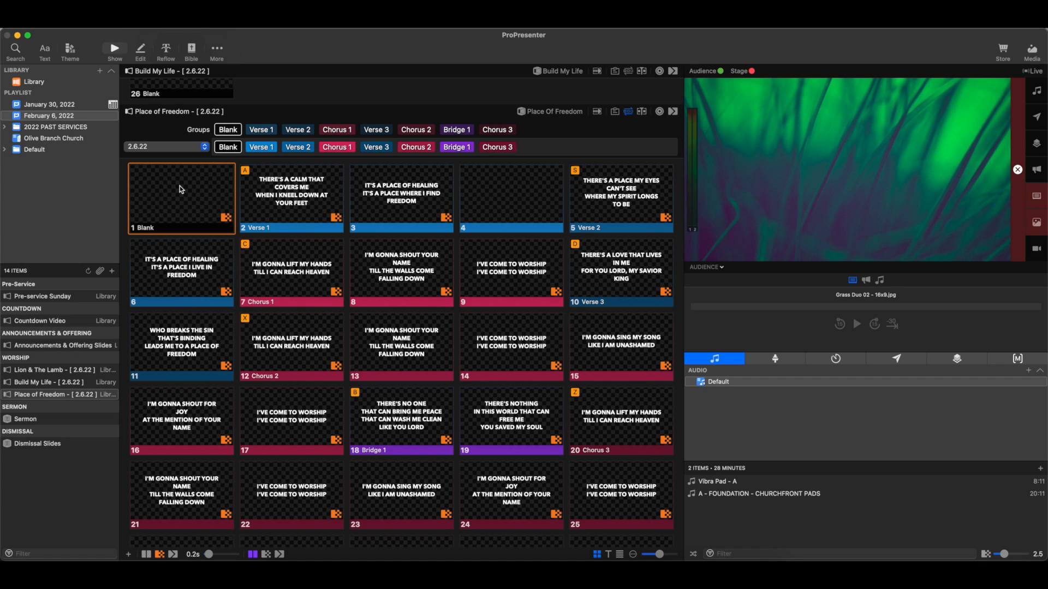
key("super+a")
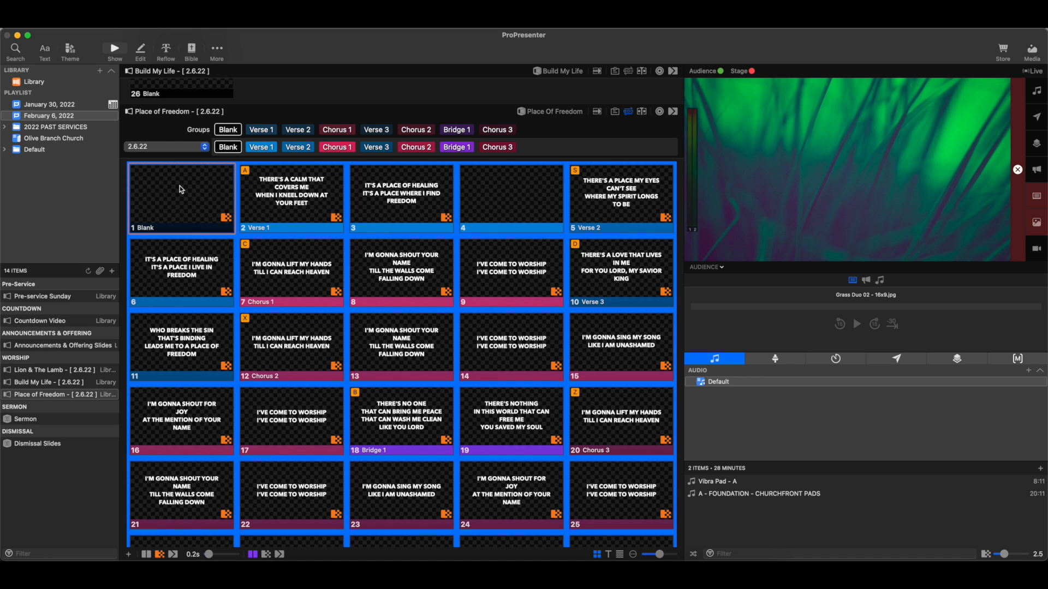
scroll(395, 244, "down", 8)
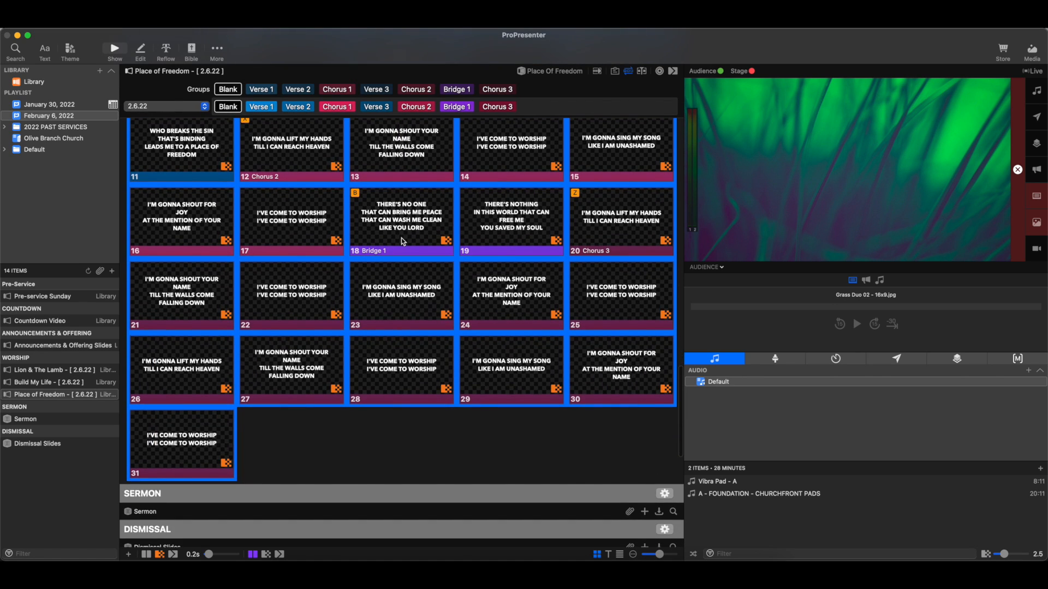
scroll(194, 183, "up", 7)
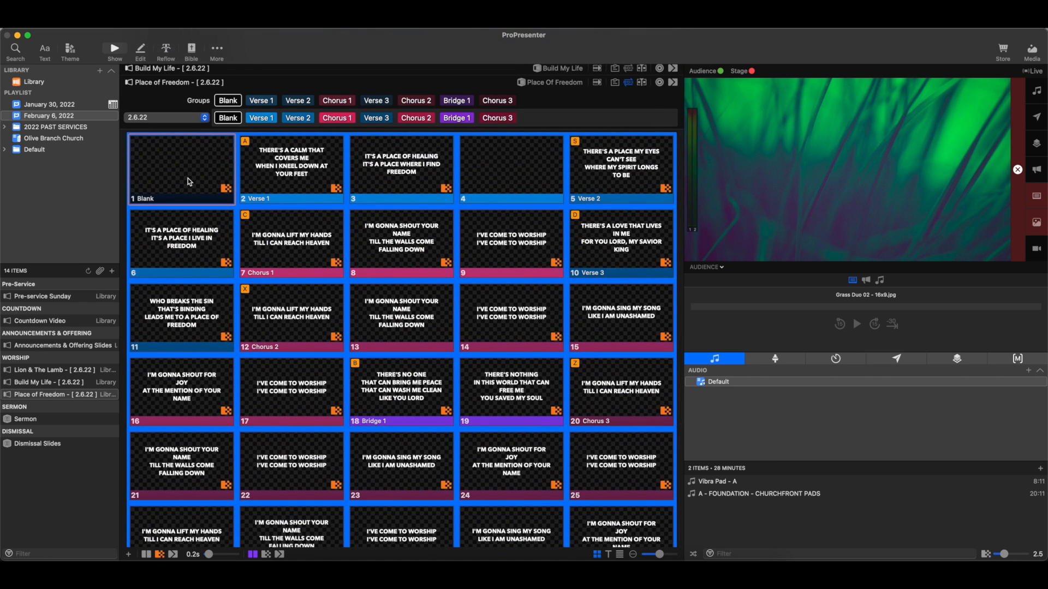
right_click(189, 178)
mouse_move(259, 241)
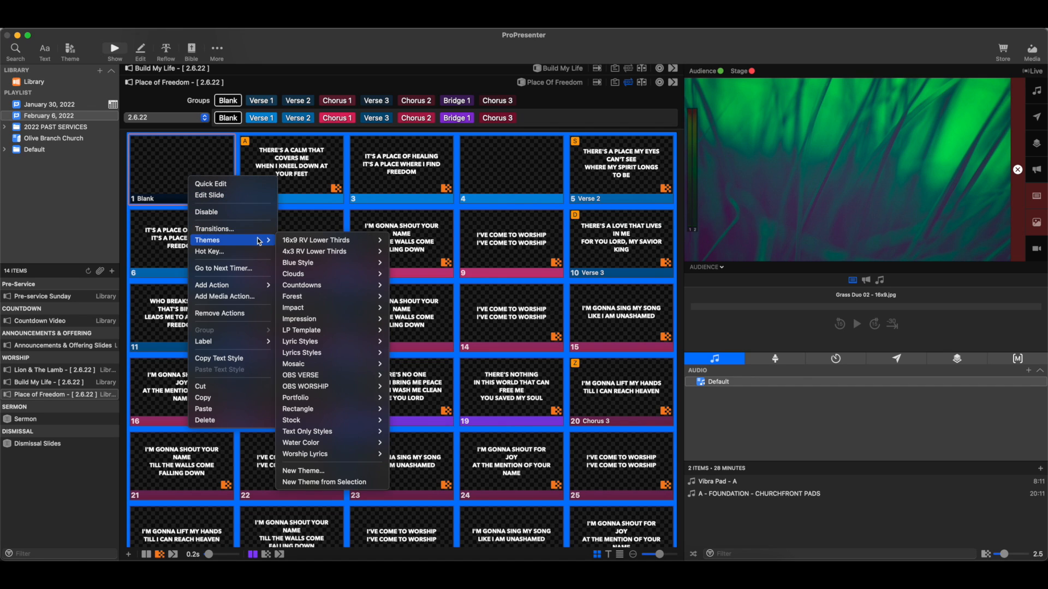
mouse_move(342, 455)
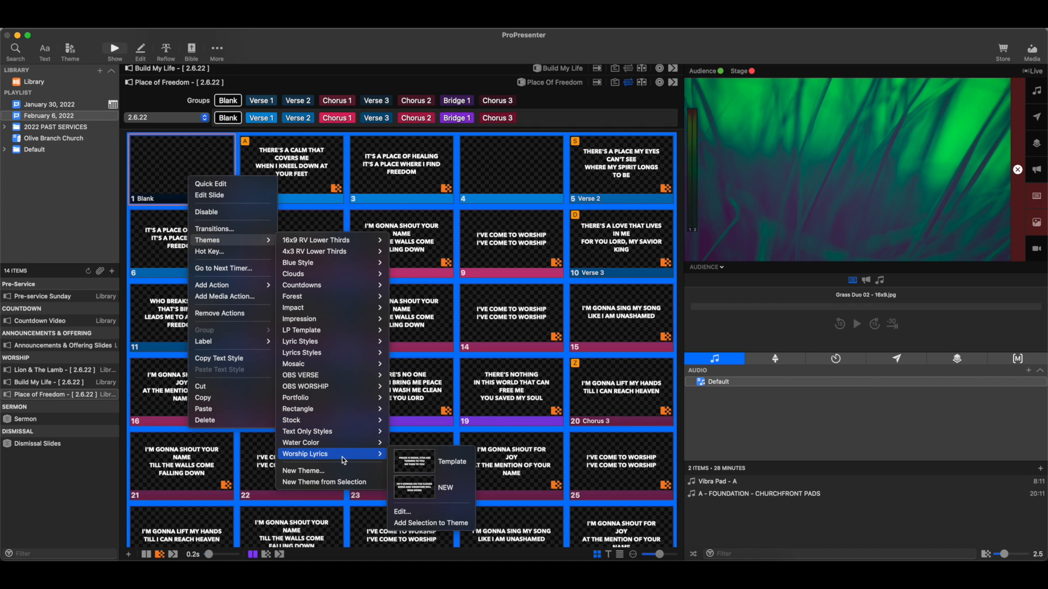
left_click(452, 485)
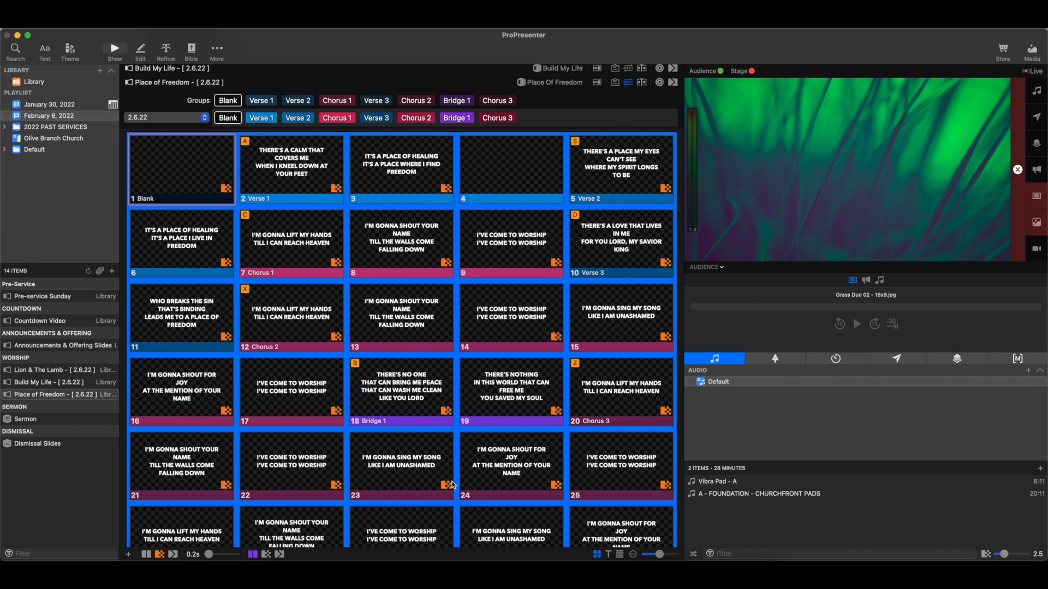
left_click(189, 167)
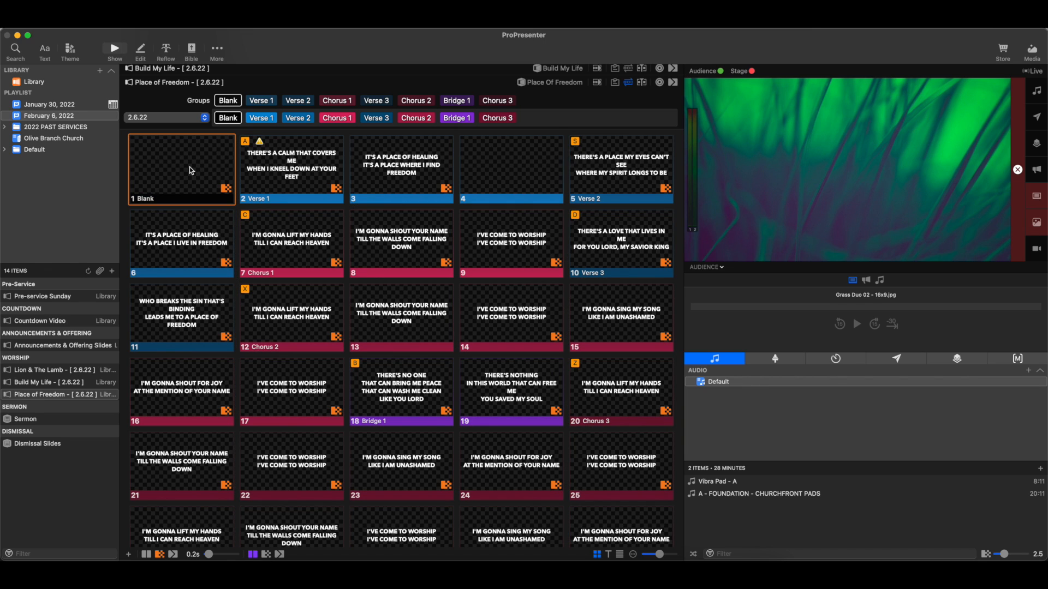
left_click(301, 178)
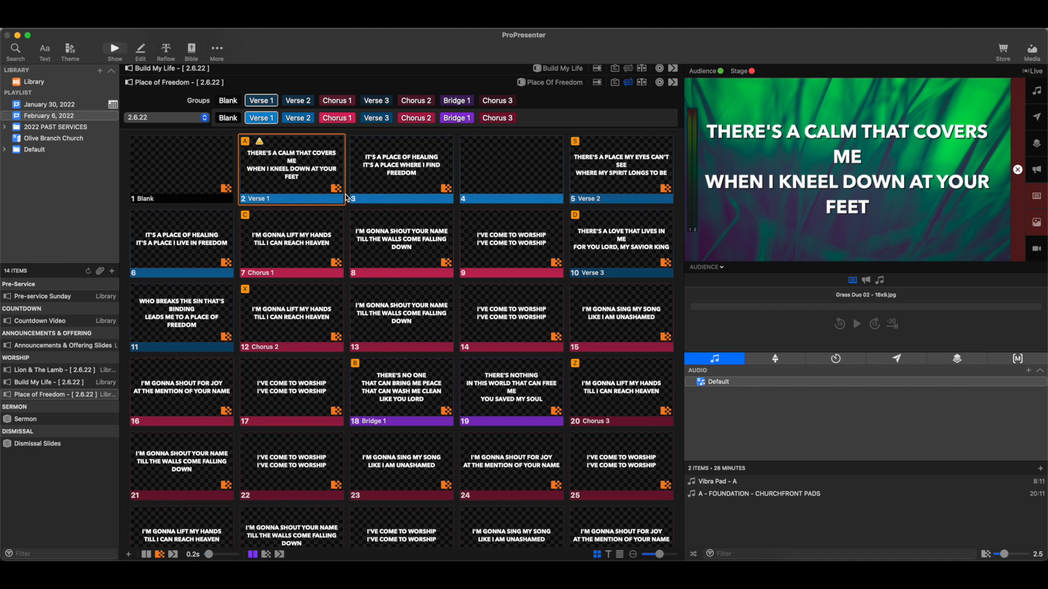
Switch Place of Freedom from the 2.6.22 arrangement to Master and look over its slides.
left_click(189, 122)
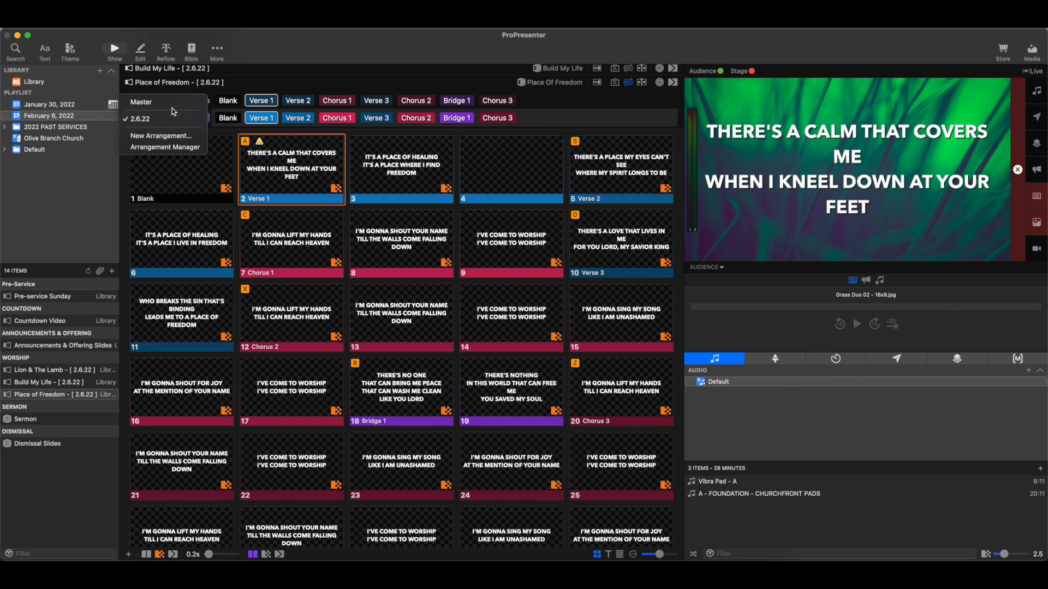
left_click(174, 104)
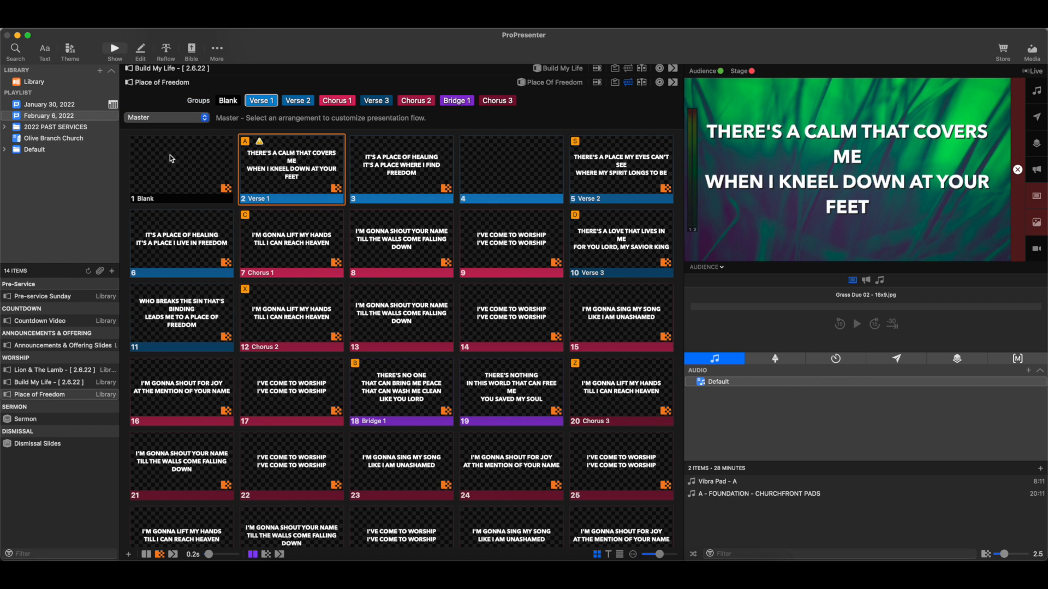
scroll(399, 234, "down", 5)
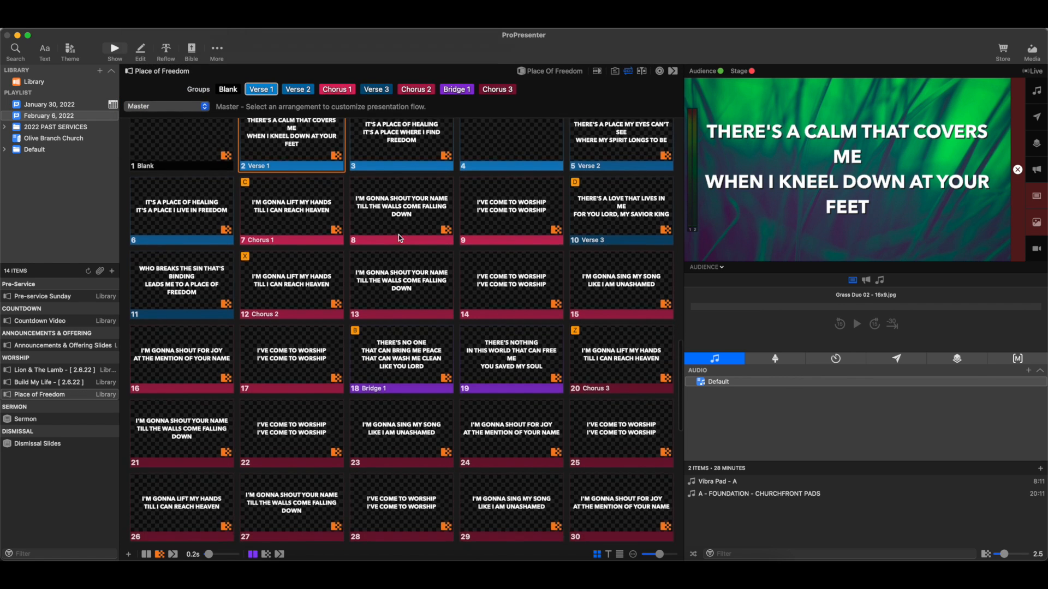
Display the arrangement bar for Build My Life and switch the song to the Master arrangement.
scroll(436, 238, "up", 15)
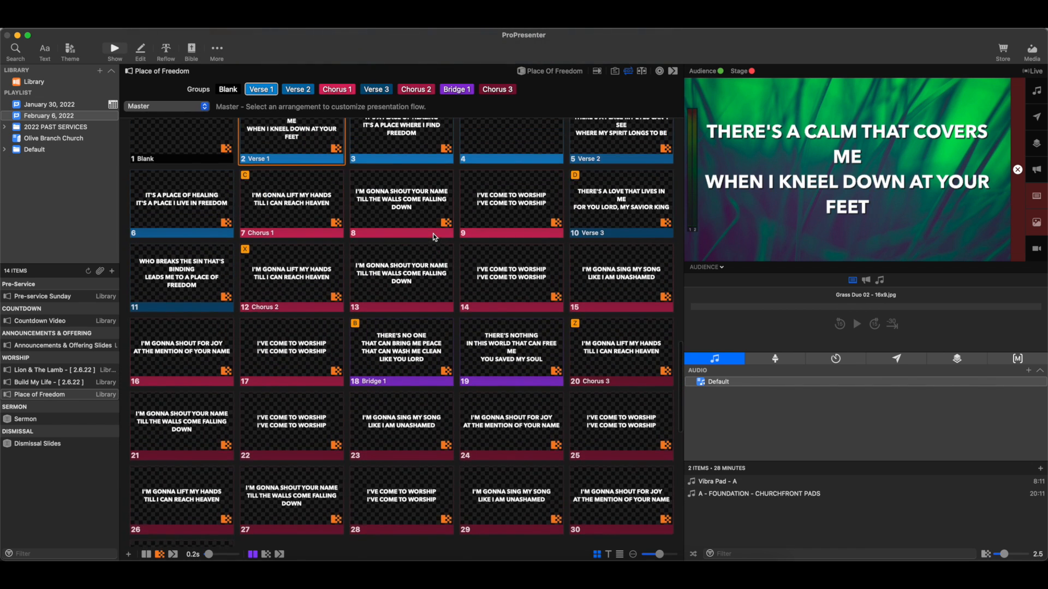
scroll(434, 238, "up", 3)
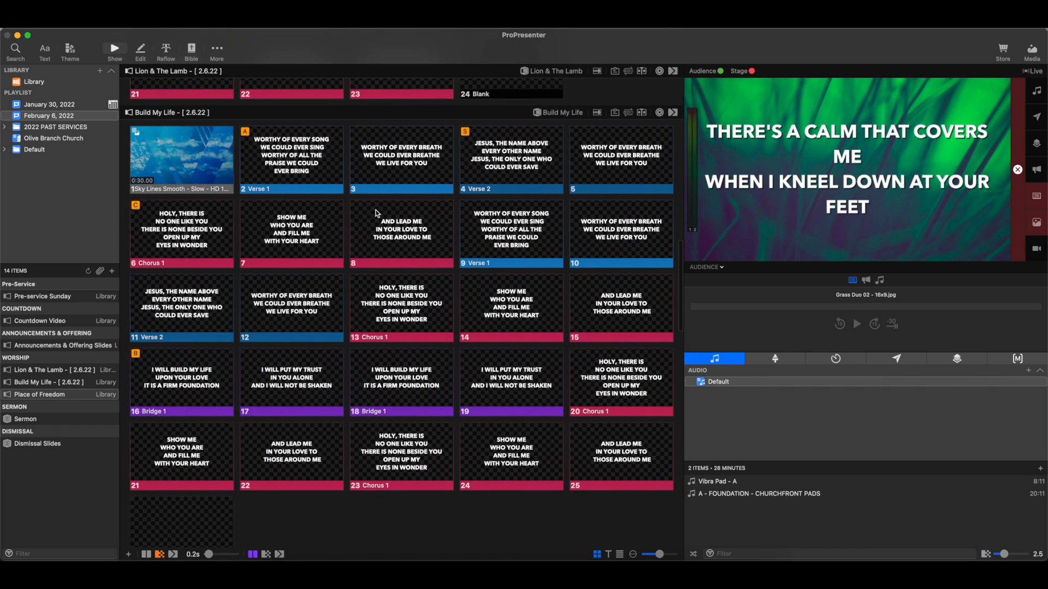
left_click(630, 112)
left_click(178, 152)
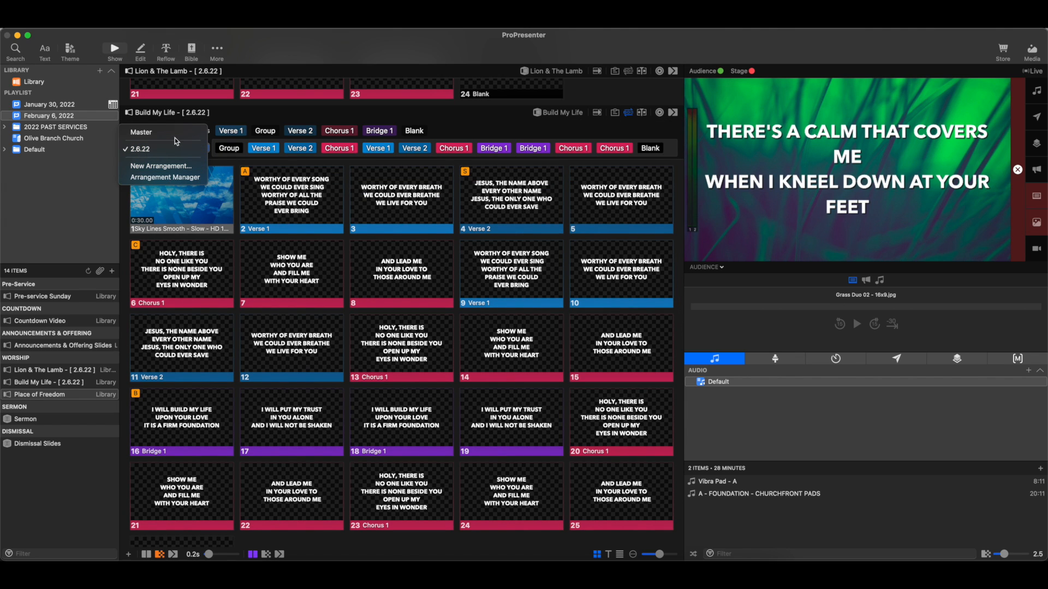
left_click(176, 133)
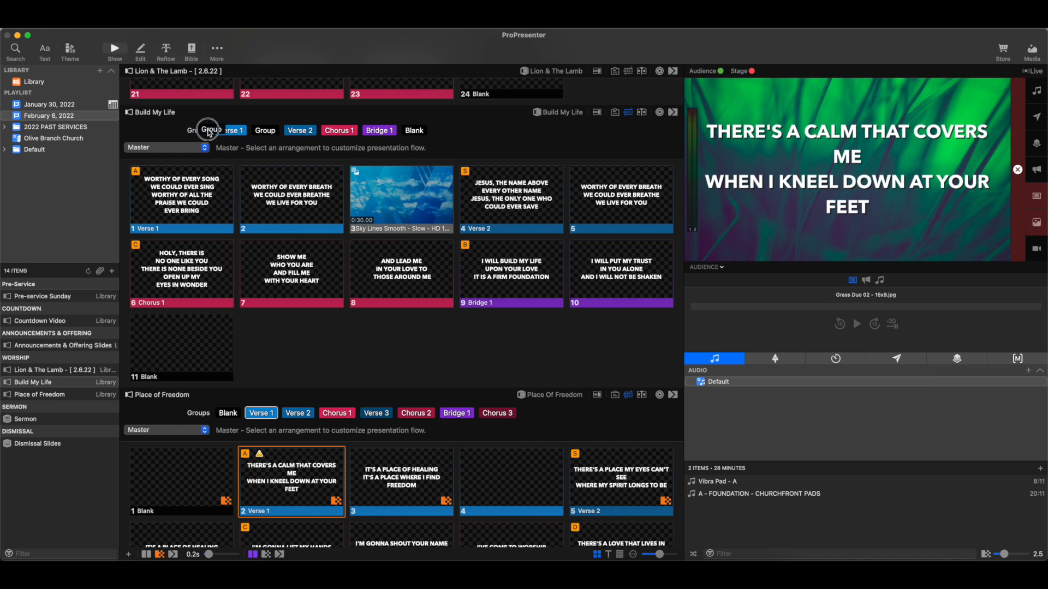
Move the block labelled Group ahead of Verse 1 in Build My Life and delete its Sky Lines Smooth video slide.
left_click_drag(208, 131, 216, 132)
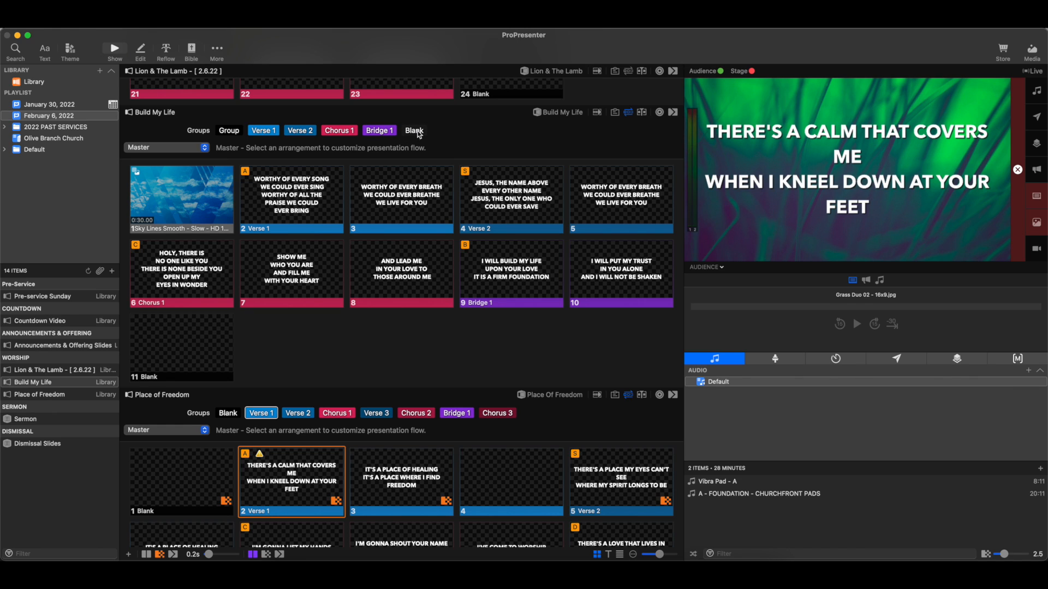
right_click(198, 191)
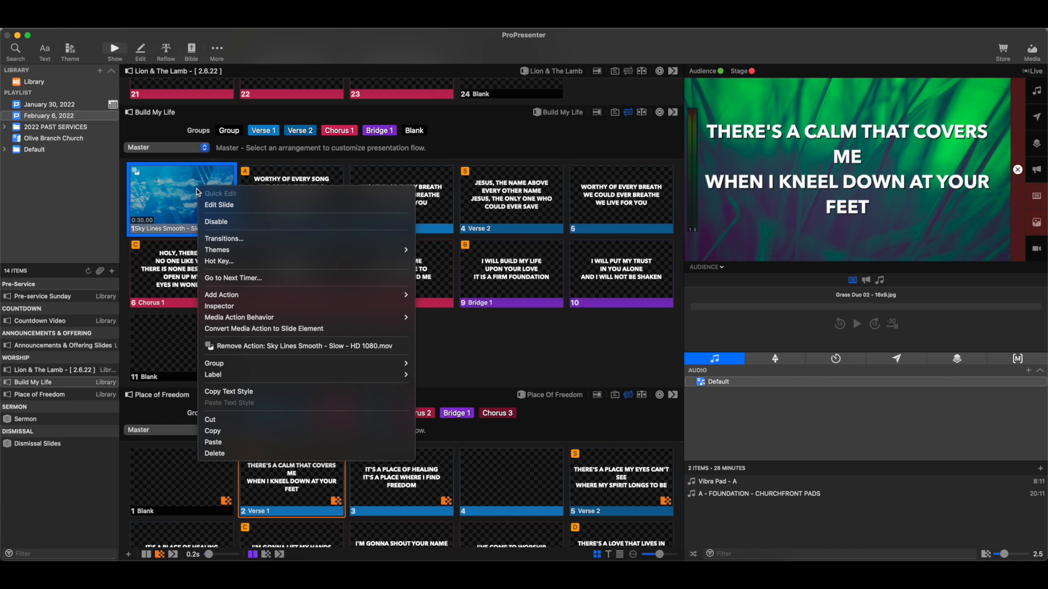
left_click(281, 453)
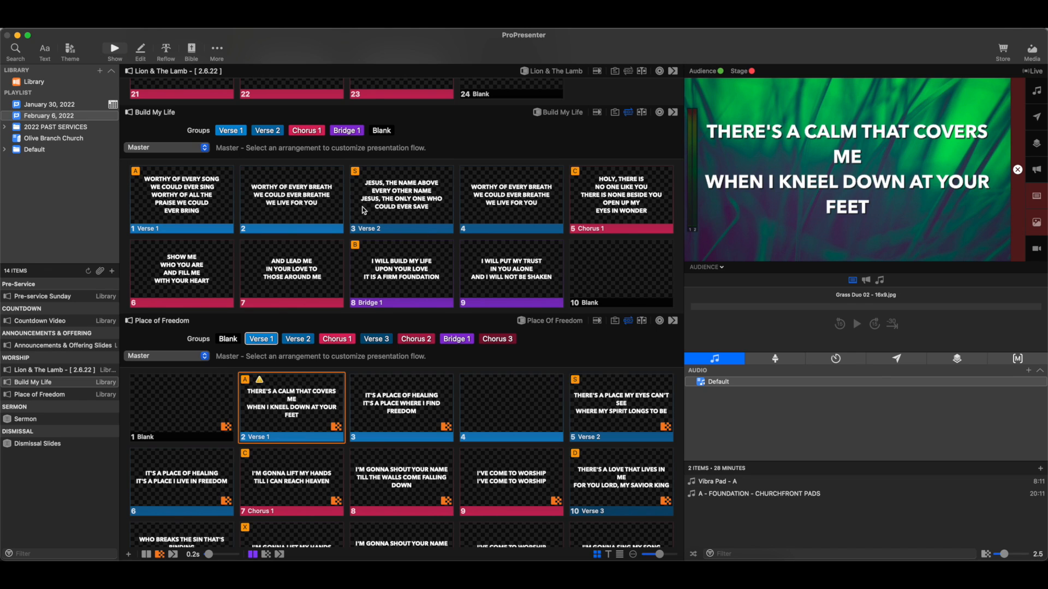
Present Build My Life live from the first Verse 1 slide through Verse 2, Chorus 1 and Bridge 1 to the Blank slide.
left_click(208, 194)
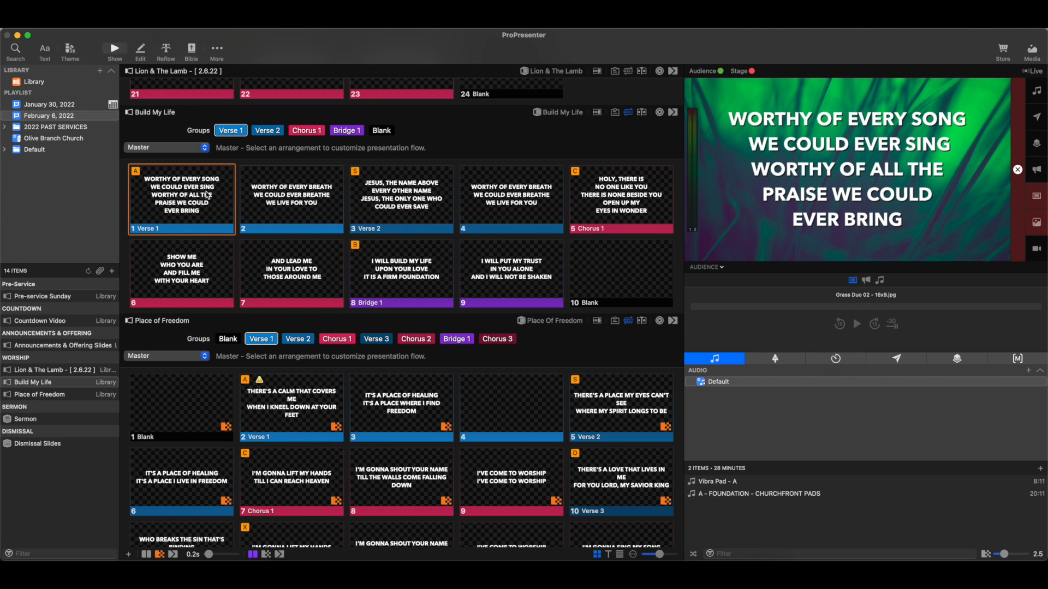
key("Right")
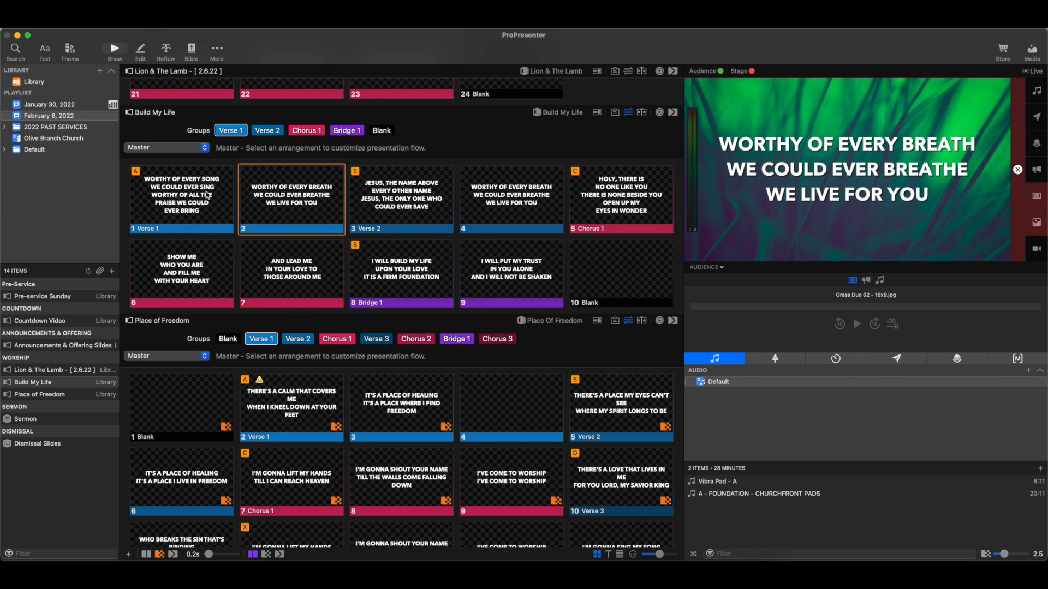
left_click(418, 201)
key("Right")
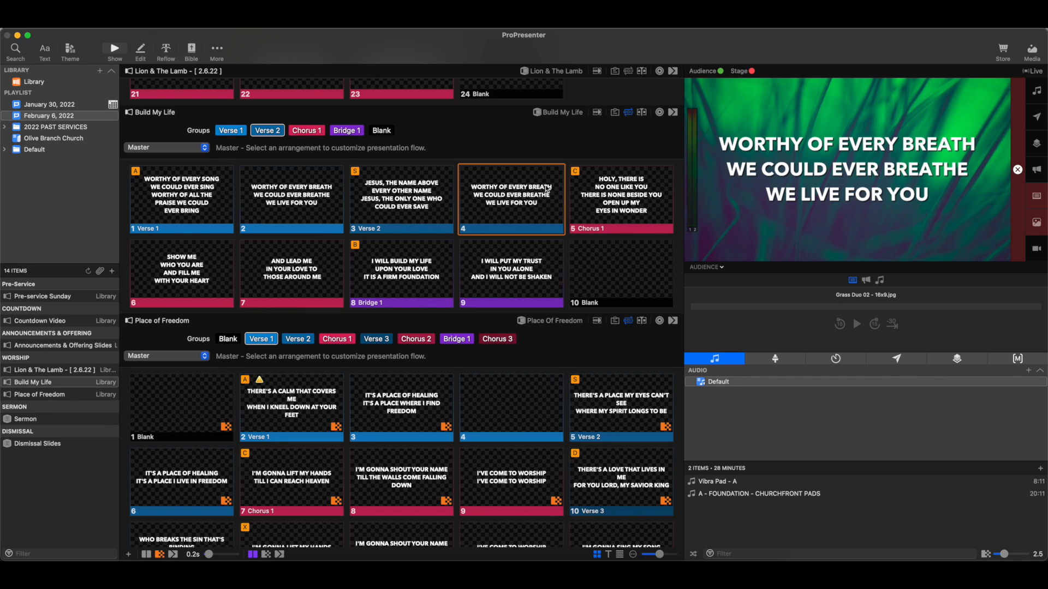
left_click(601, 188)
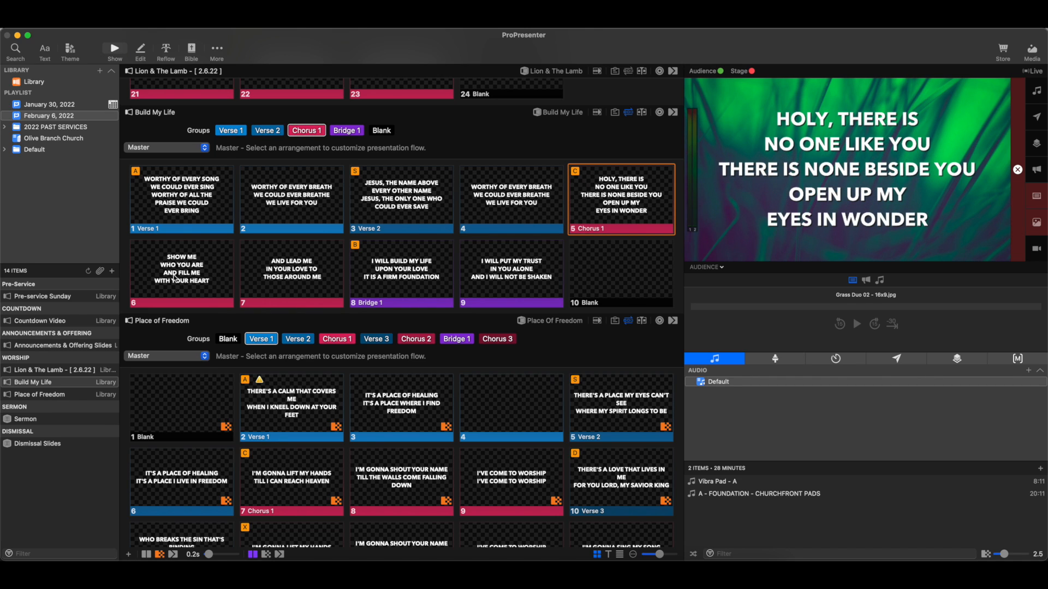
left_click(174, 277)
key("Right")
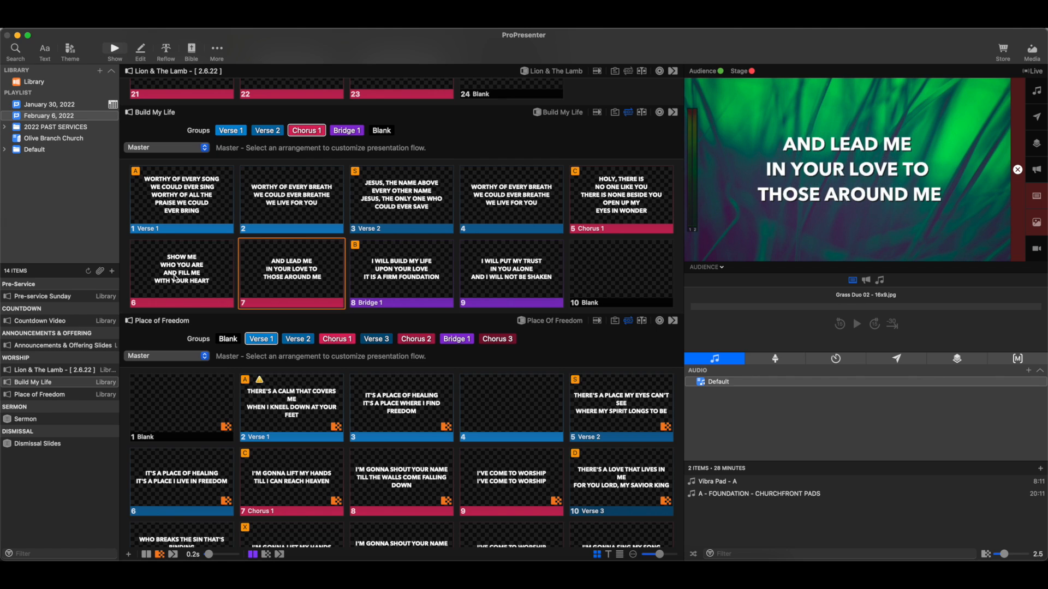
left_click(368, 270)
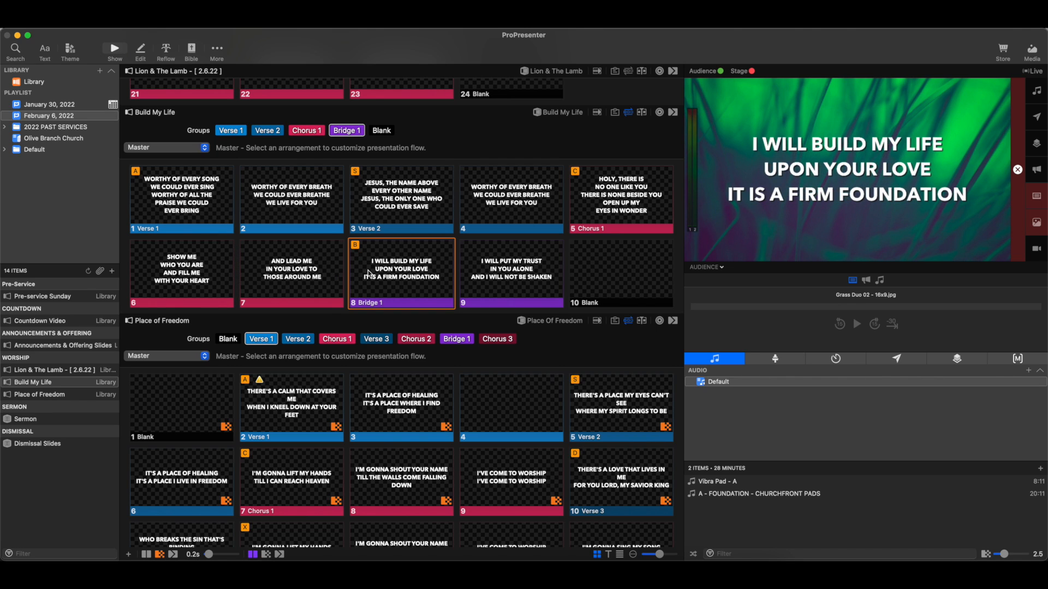
key("Right")
left_click(573, 266)
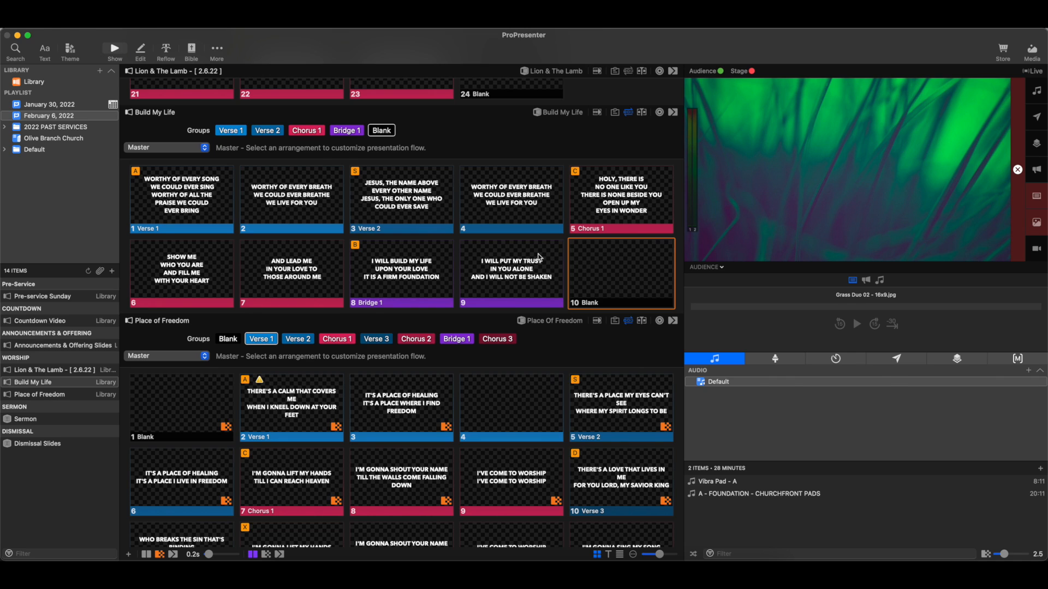
left_click(189, 149)
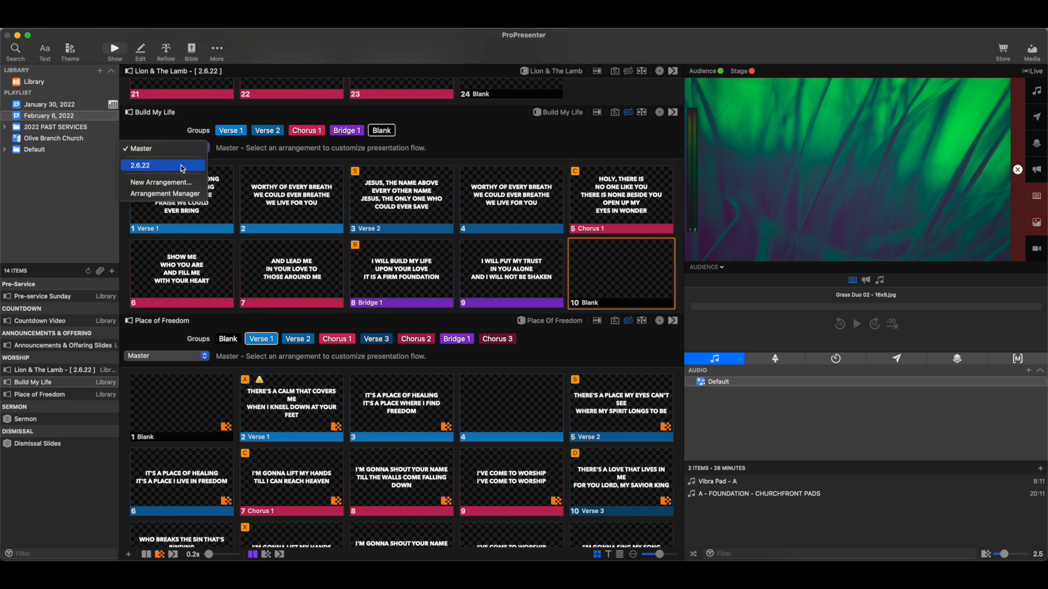
left_click(157, 183)
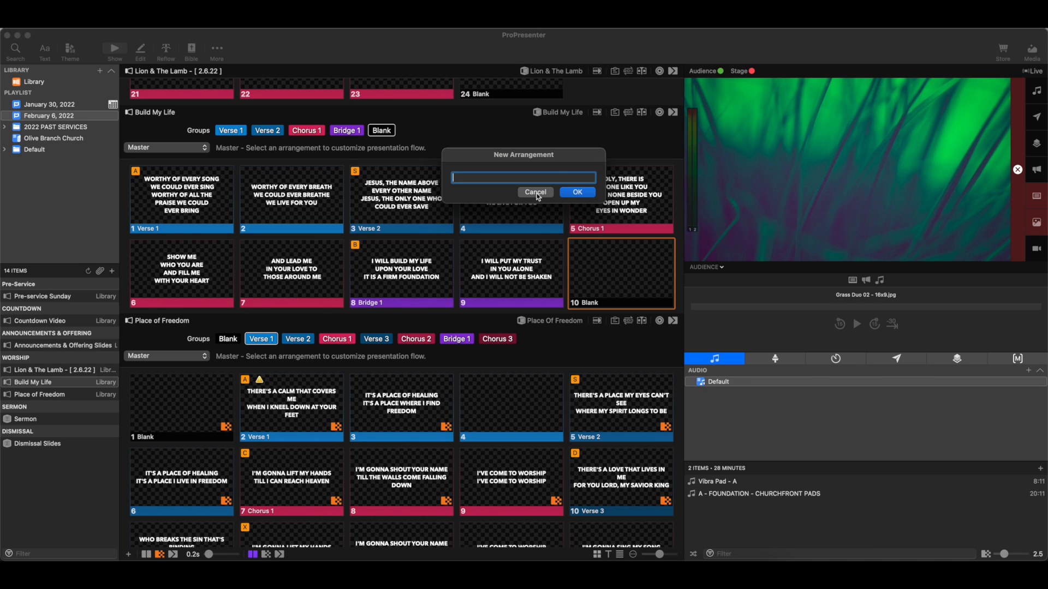
type("whatever")
left_click(531, 192)
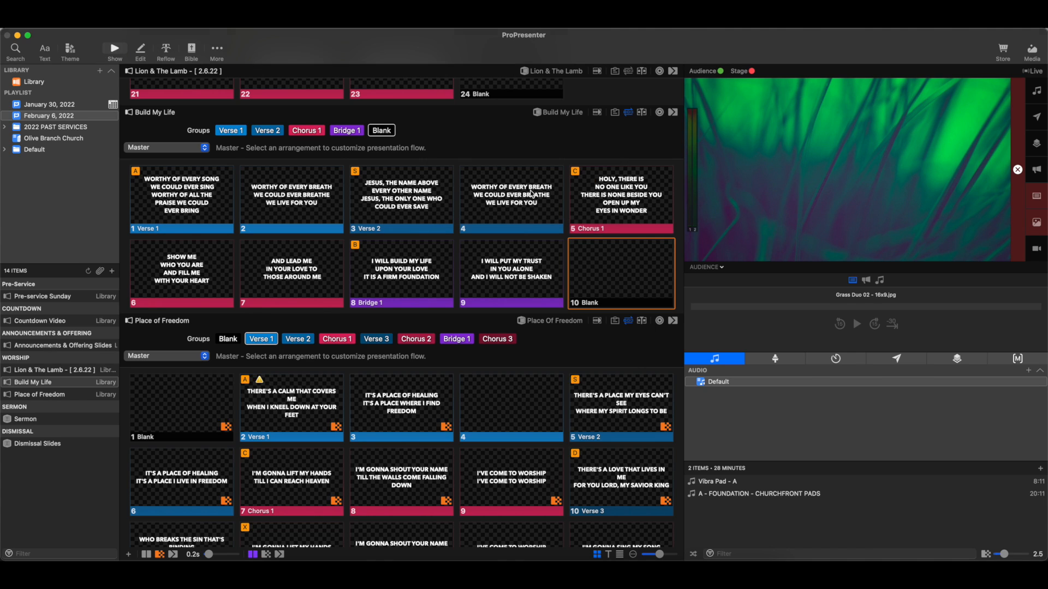
Switch Build My Life from Master to the 2.6.22 arrangement and look over its slides.
left_click(172, 147)
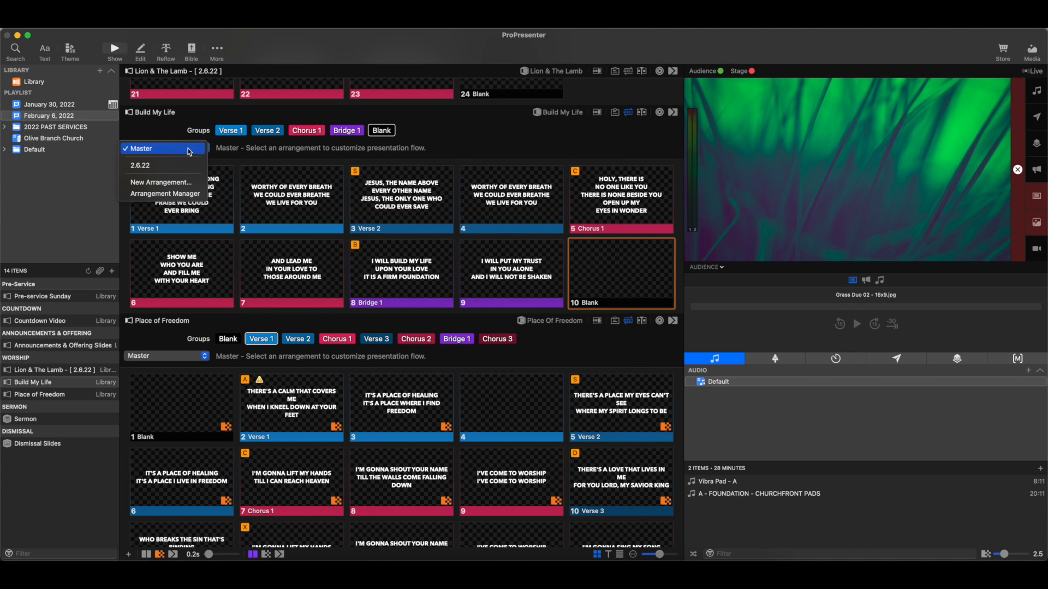
left_click(156, 167)
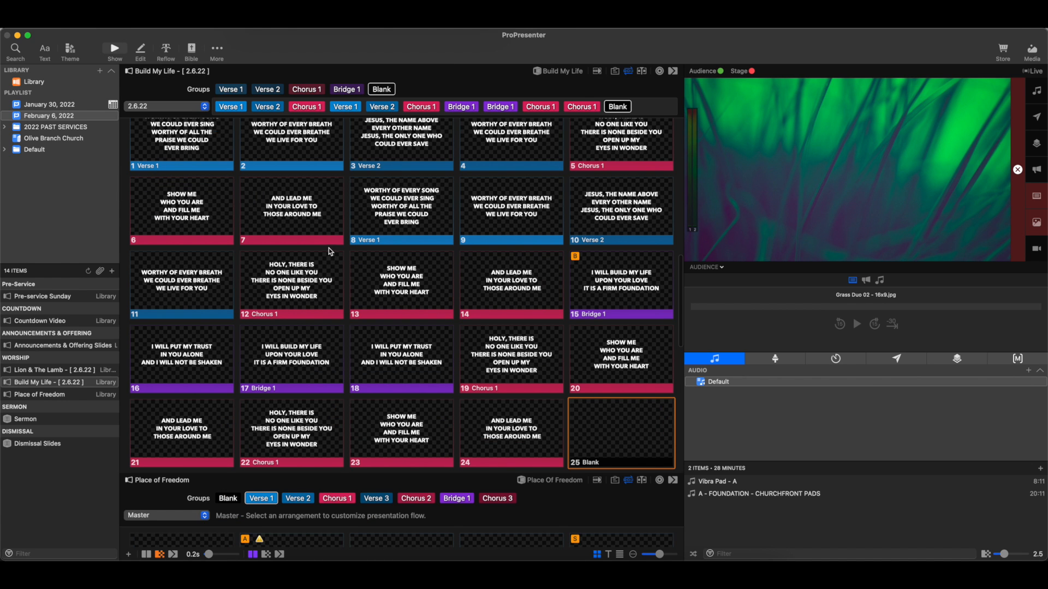
scroll(328, 248, "up", 5)
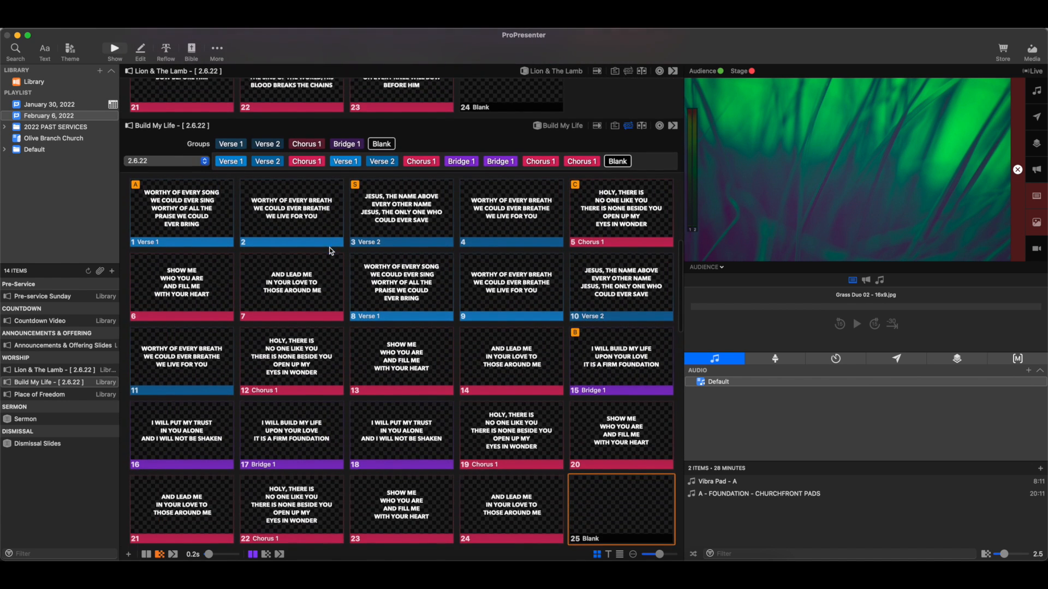
scroll(330, 250, "down", 1)
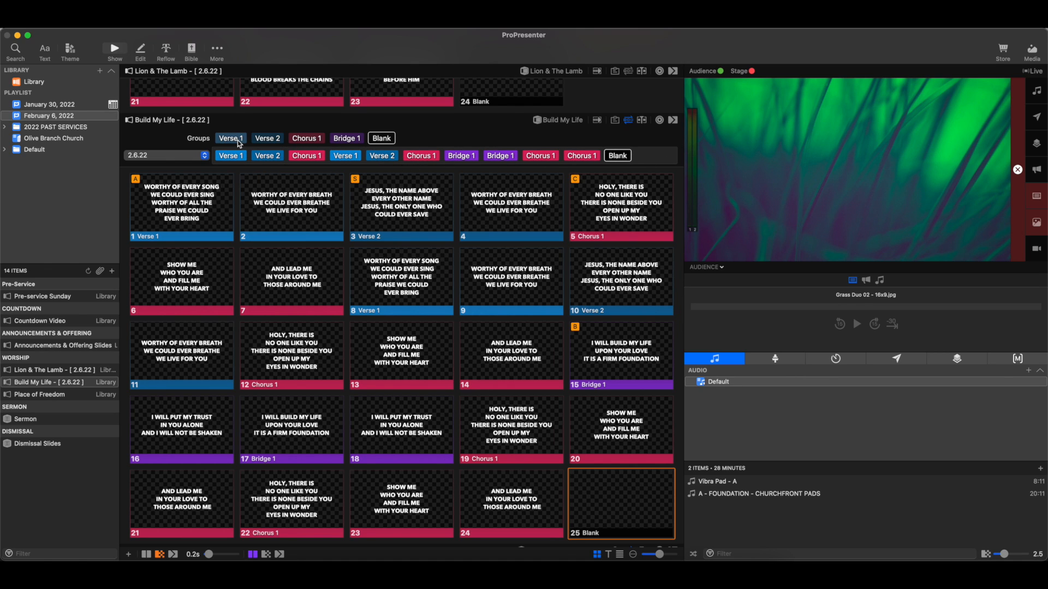
Try Chorus 1 at the start of the 2.6.22 arrangement and Bridge 1 after its first Chorus 1, removing each again.
left_click_drag(304, 139, 224, 157)
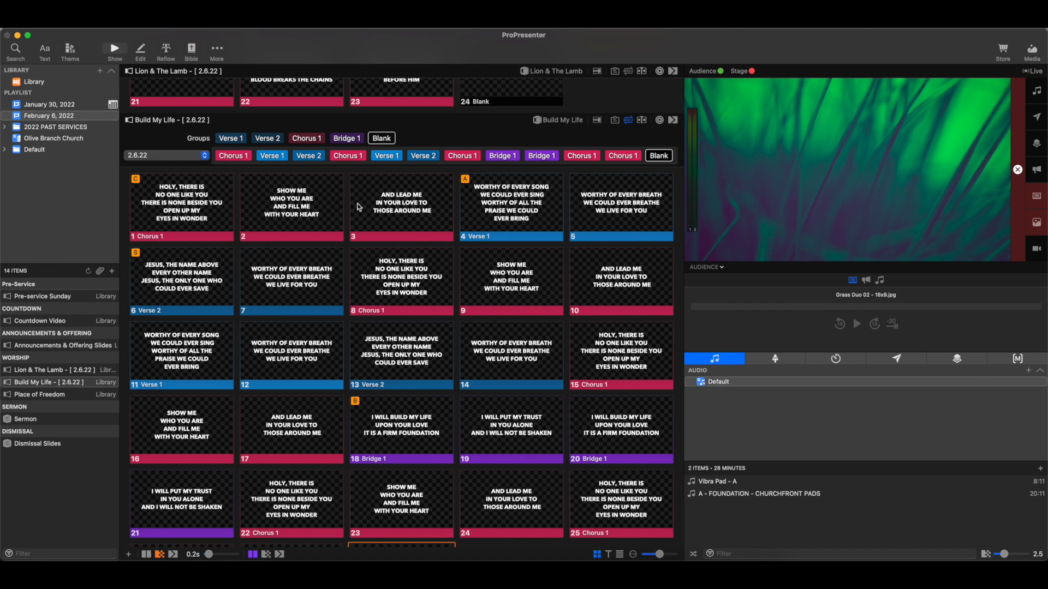
mouse_move(248, 158)
left_click(247, 156)
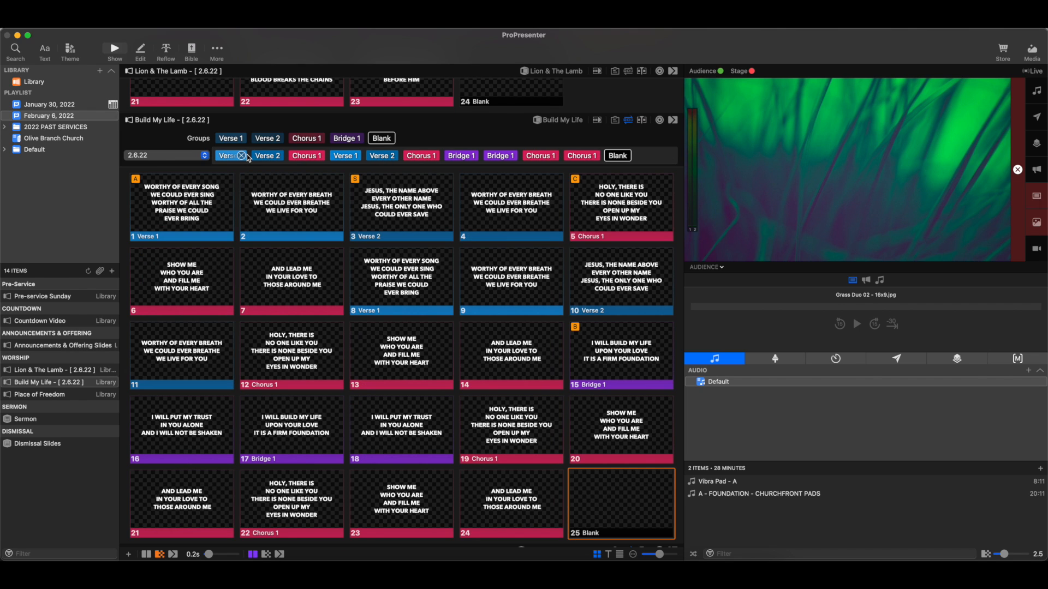
left_click_drag(347, 138, 329, 158)
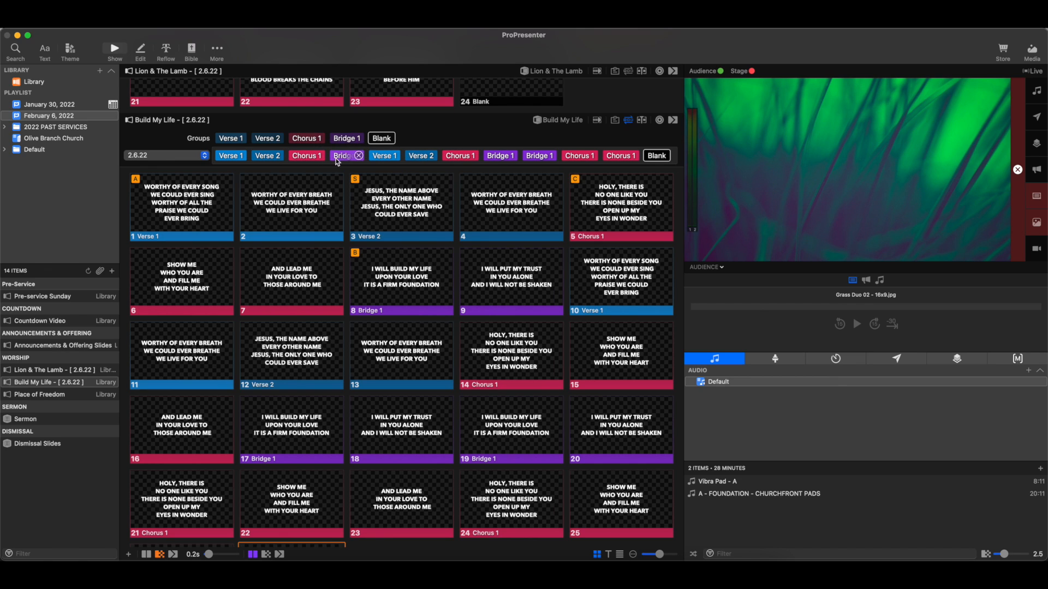
mouse_move(242, 159)
left_click(358, 156)
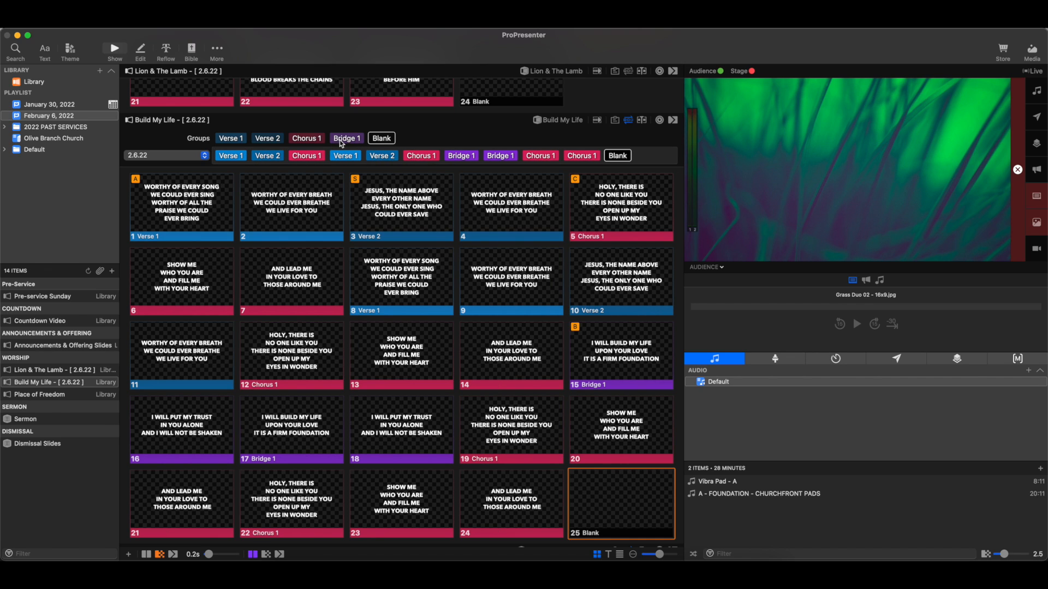
Insert the Blank group after the first Chorus 1 in Build My Life's 2.6.22 arrangement.
left_click_drag(378, 142, 325, 160)
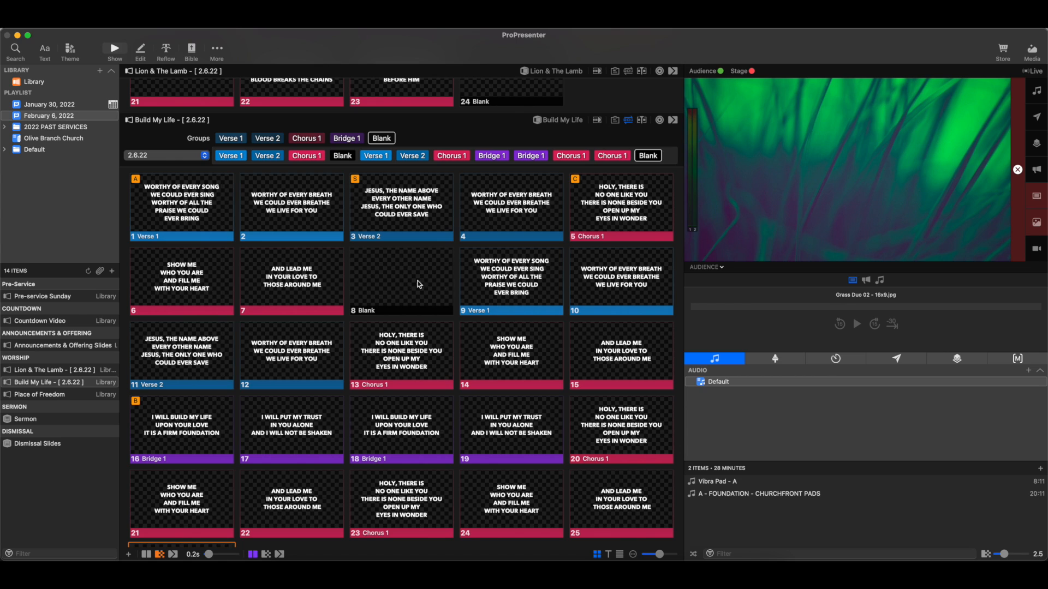
right_click(395, 289)
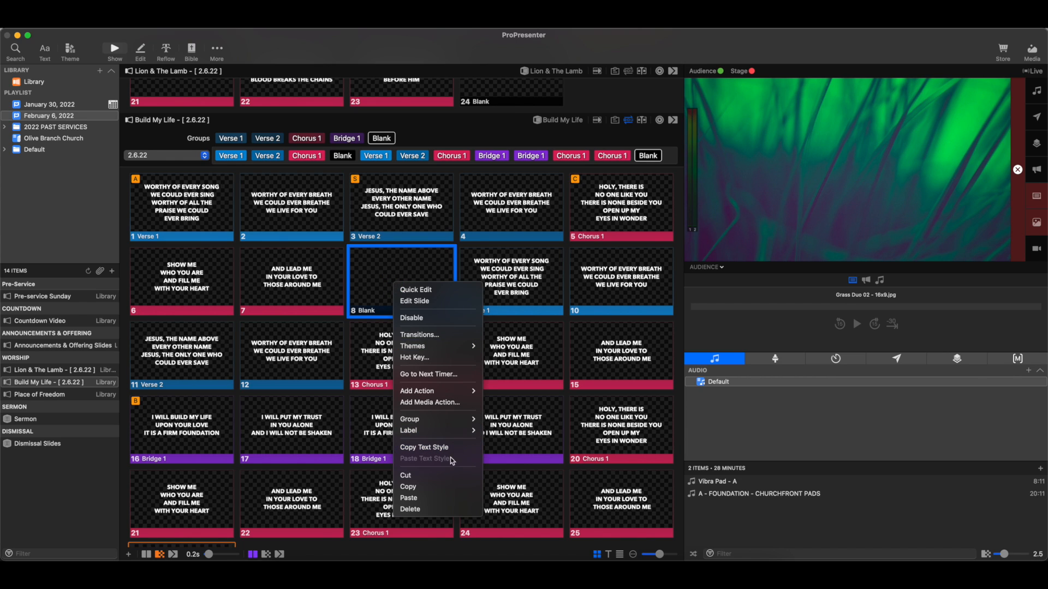
left_click(375, 290)
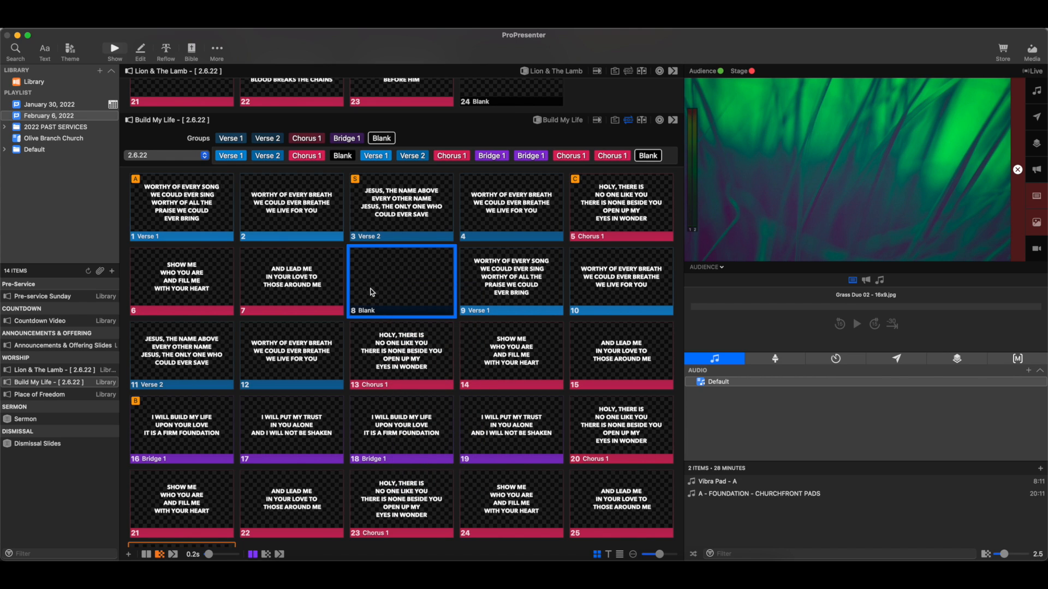
Hide and redisplay Build My Life's arrangement bar, and remove and restore the Verse 1 that follows the inserted Blank.
left_click(628, 120)
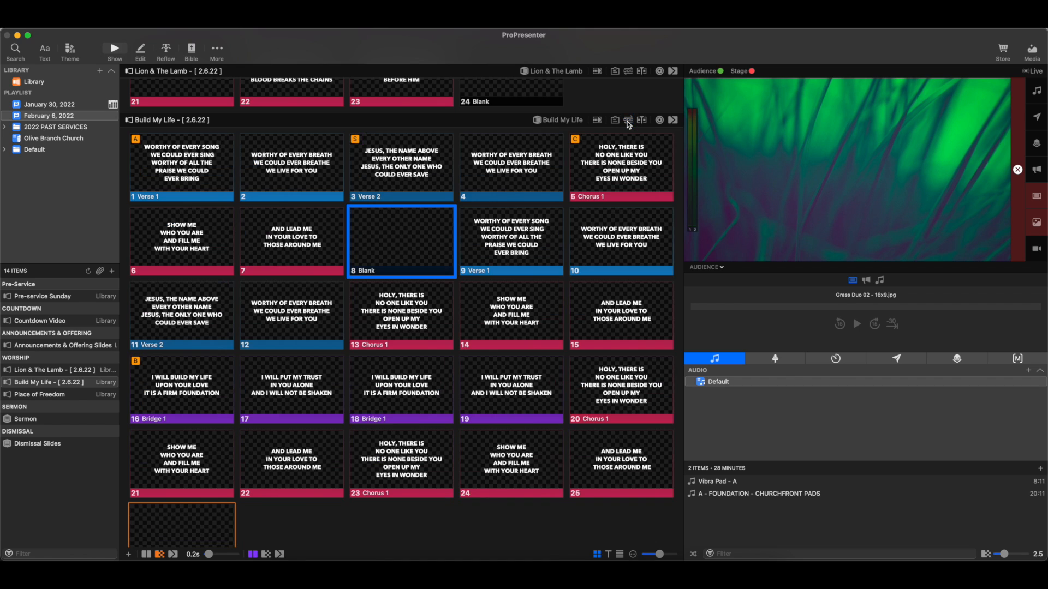
left_click(628, 120)
left_click(175, 155)
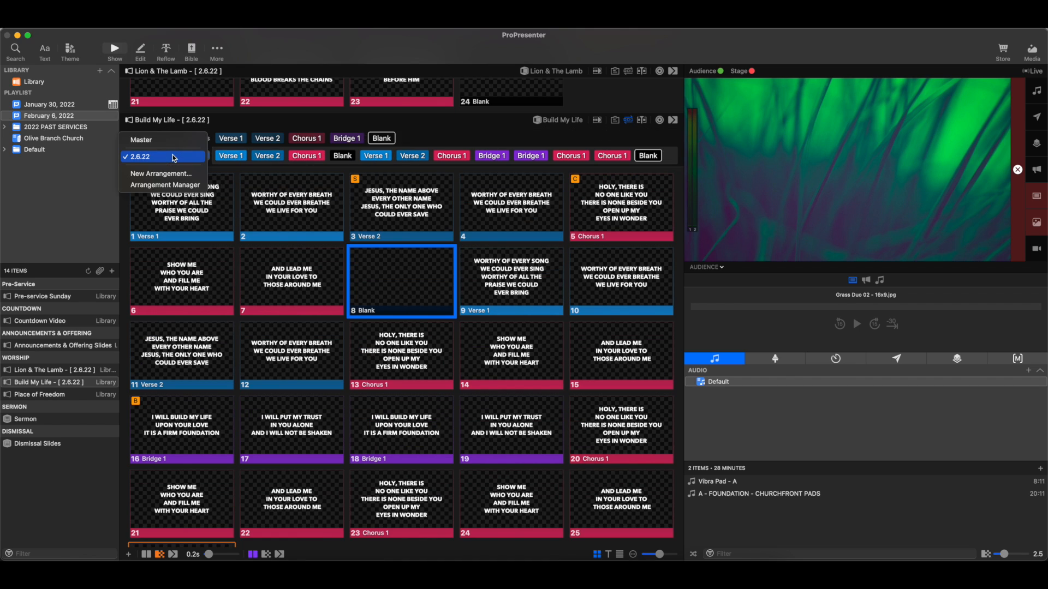
left_click(175, 155)
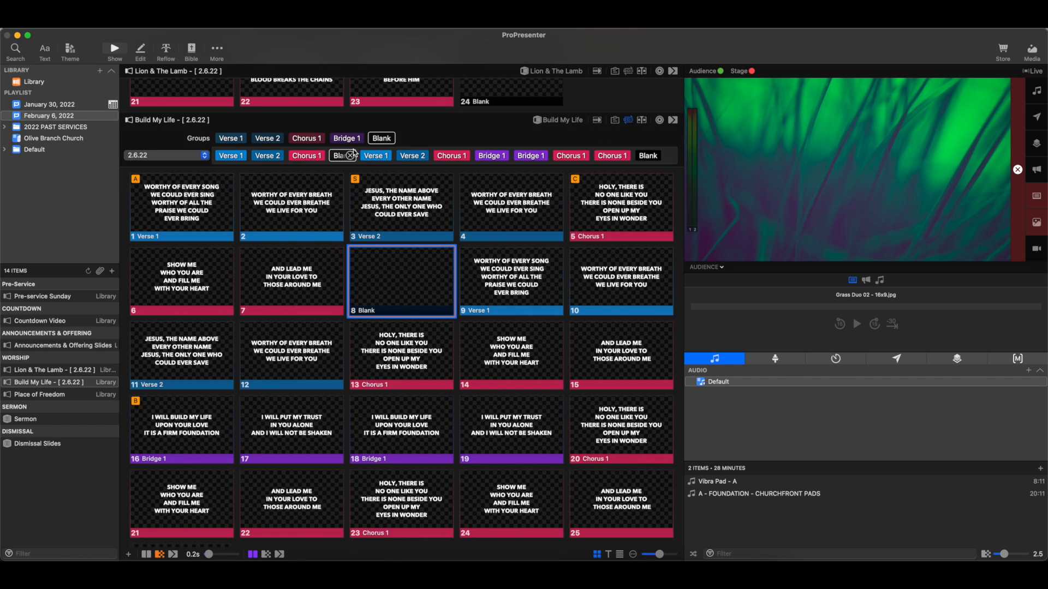
left_click(385, 155)
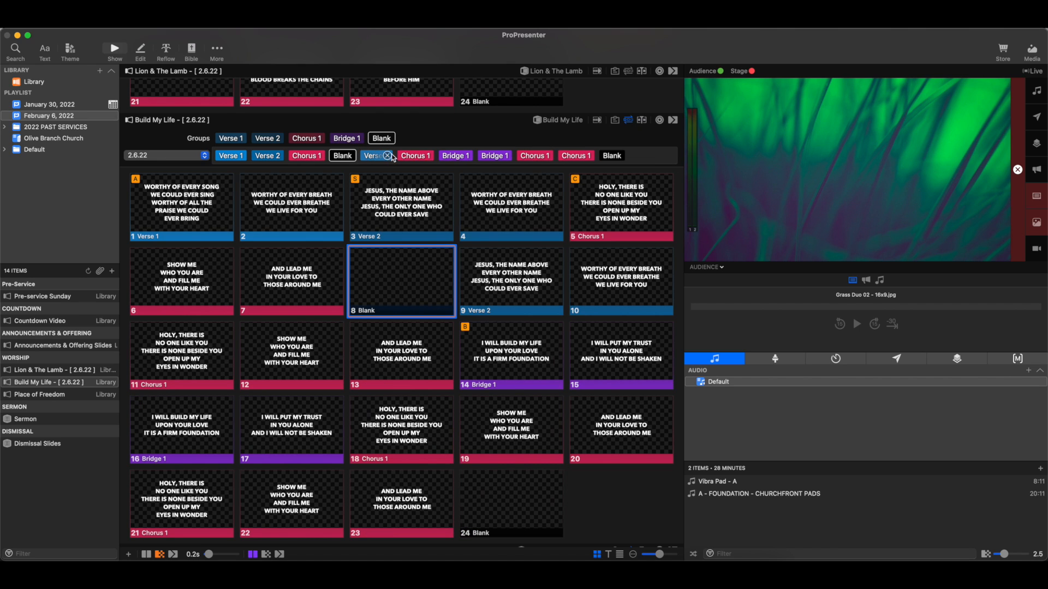
left_click_drag(227, 143, 361, 156)
Hide the arrangement bar for Build My Life and look over the Master slides of Place of Freedom.
left_click(632, 121)
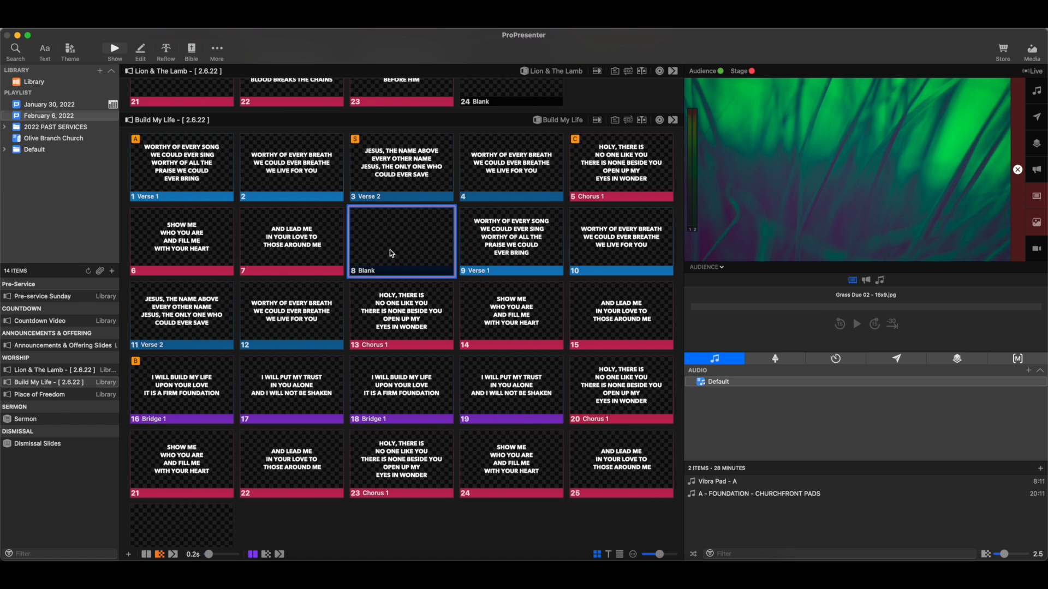
scroll(393, 249, "down", 10)
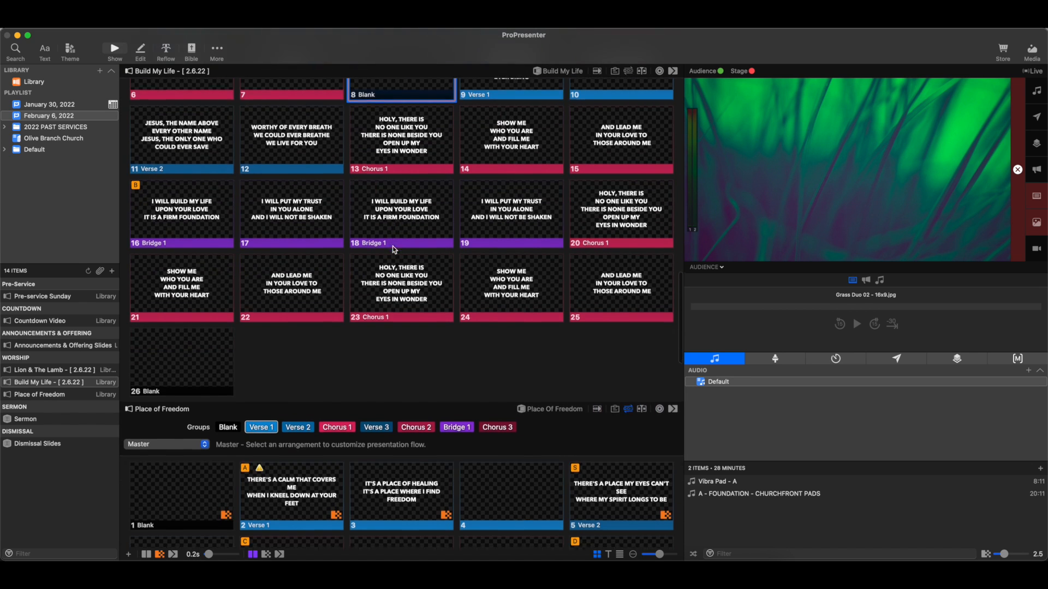
scroll(391, 247, "down", 5)
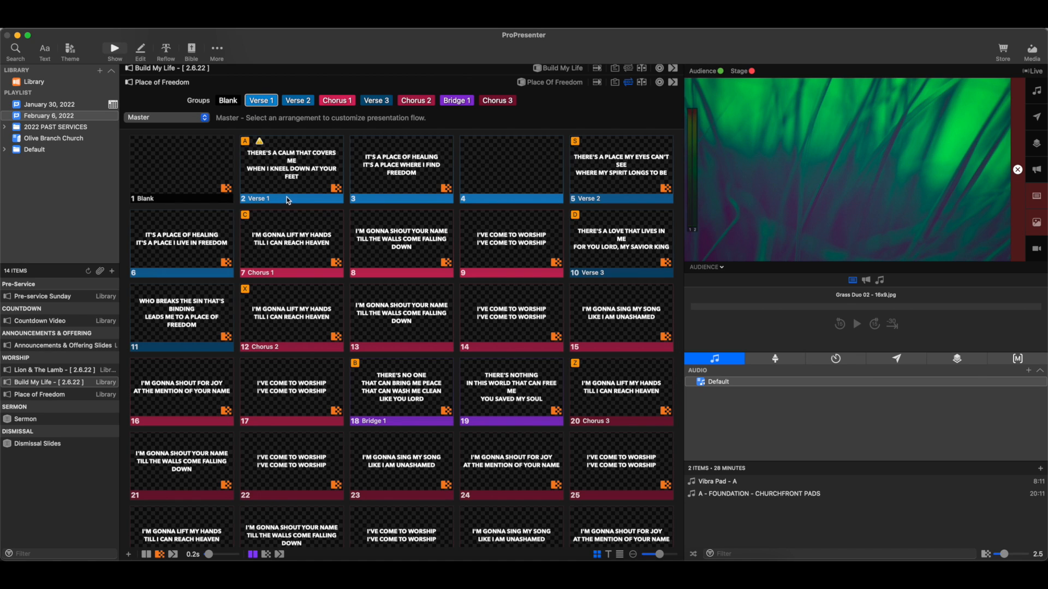
scroll(288, 200, "down", 5)
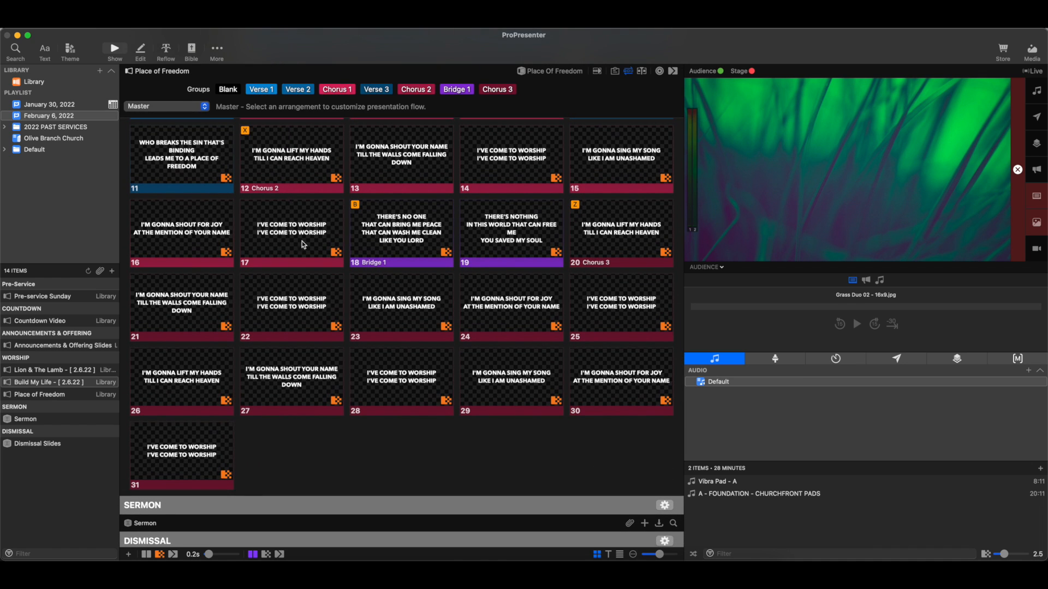
scroll(319, 261, "up", 5)
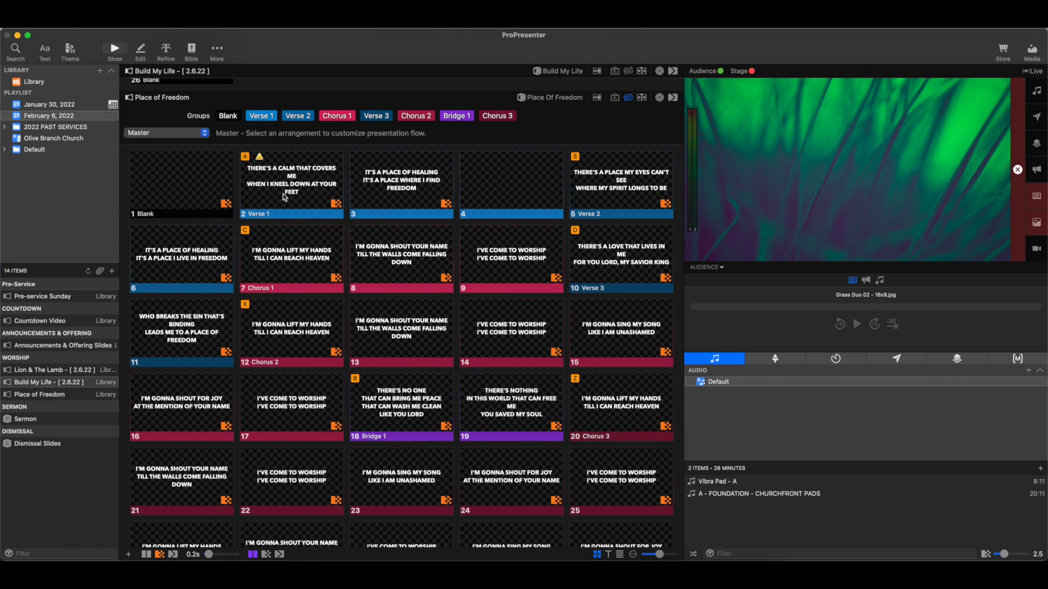
Assign the empty slide 4 at the end of Verse 1 in Place of Freedom to the Blank group.
right_click(490, 190)
mouse_move(561, 322)
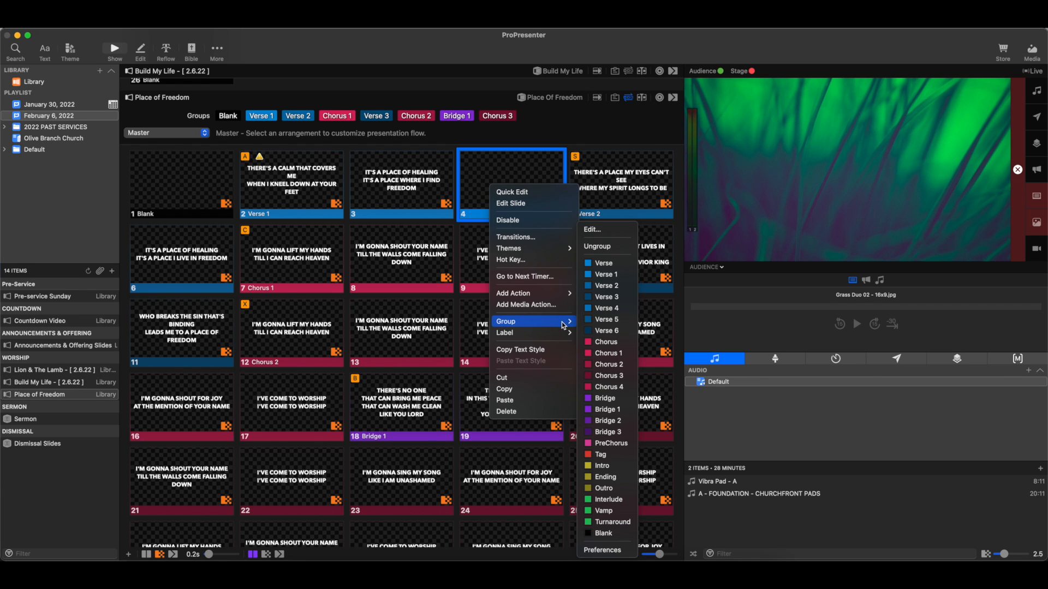
left_click(602, 534)
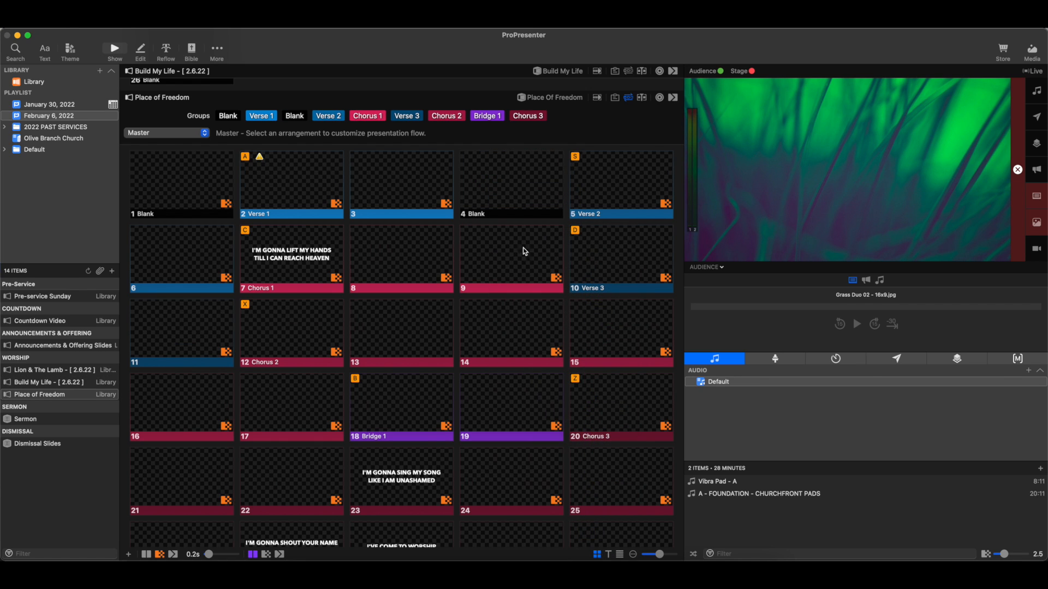
scroll(496, 286, "down", 8)
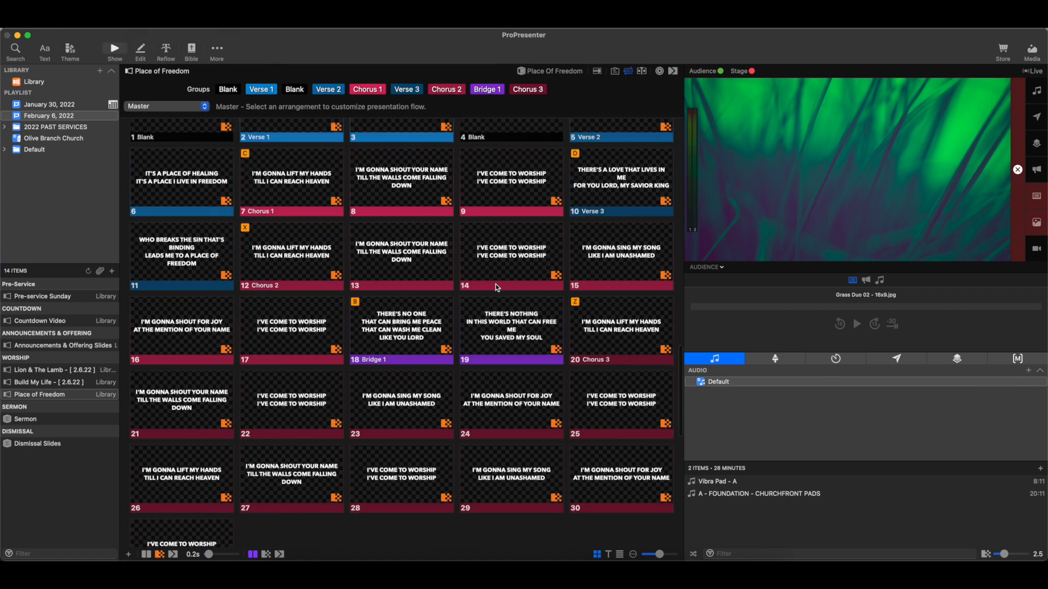
scroll(497, 287, "up", 8)
scroll(494, 283, "up", 2)
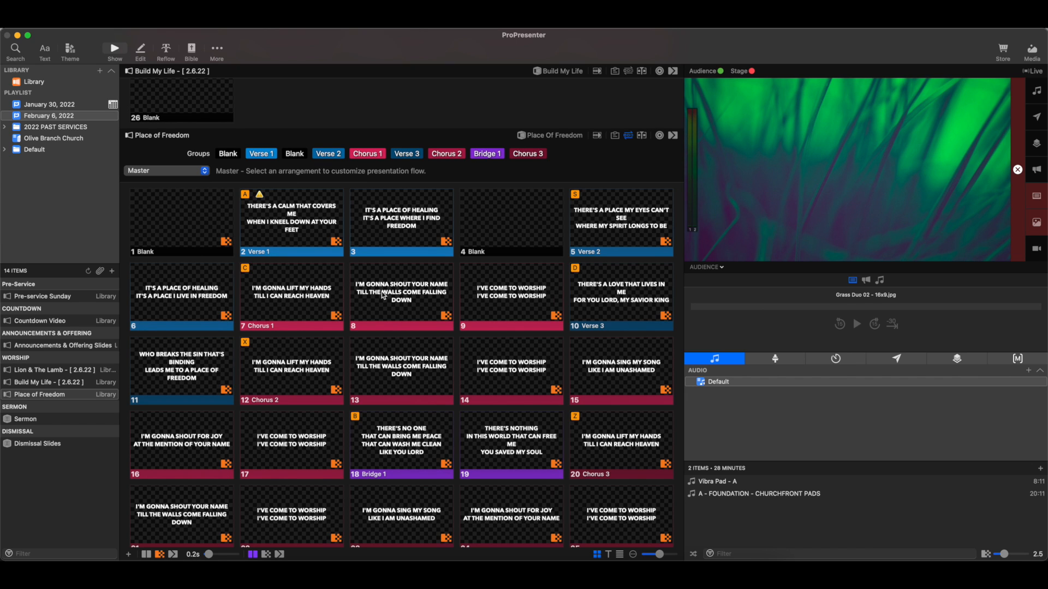
Compare the first two slides of Chorus 1 and Chorus 2 in Place of Freedom by presenting them alternately.
scroll(384, 294, "down", 3)
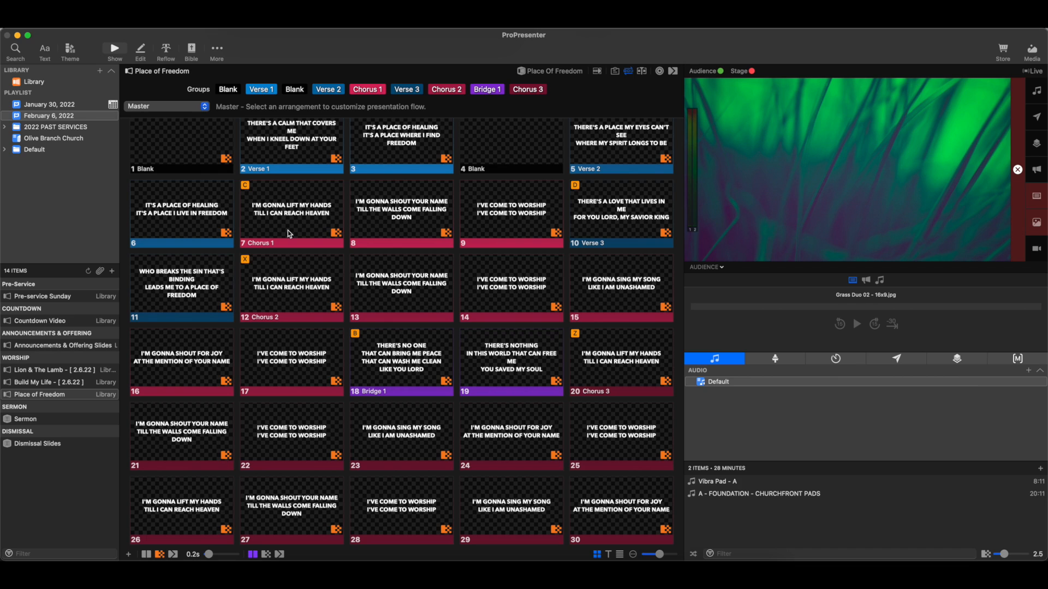
left_click(305, 217)
left_click(296, 287)
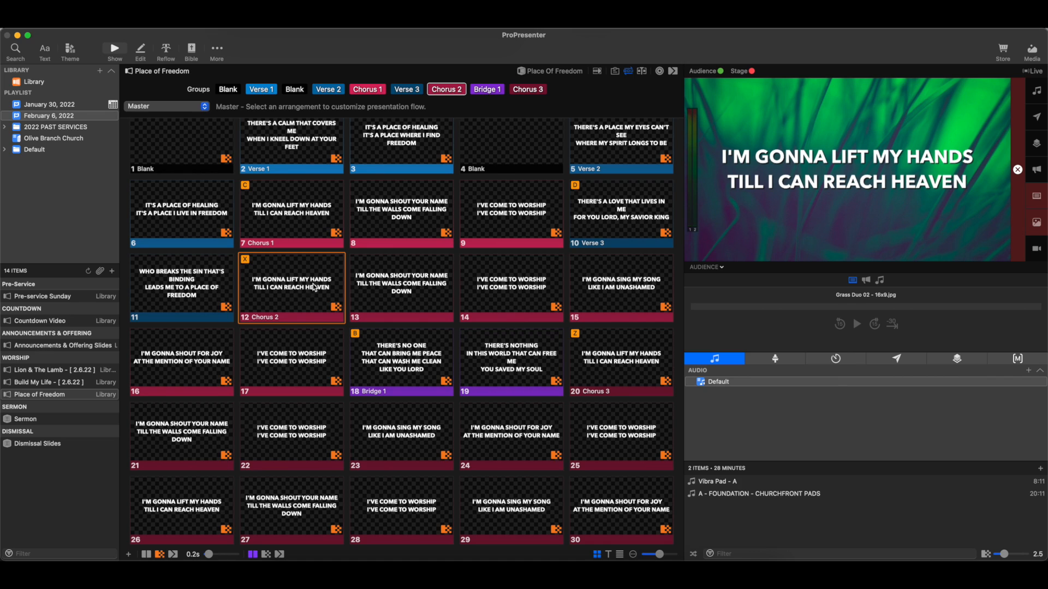
left_click(403, 224)
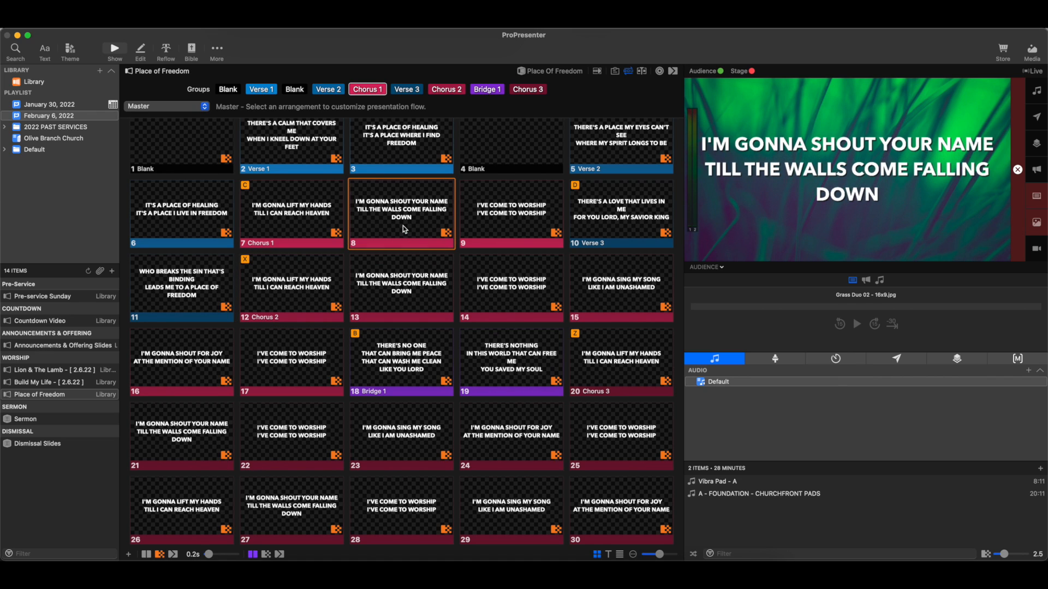
left_click(405, 277)
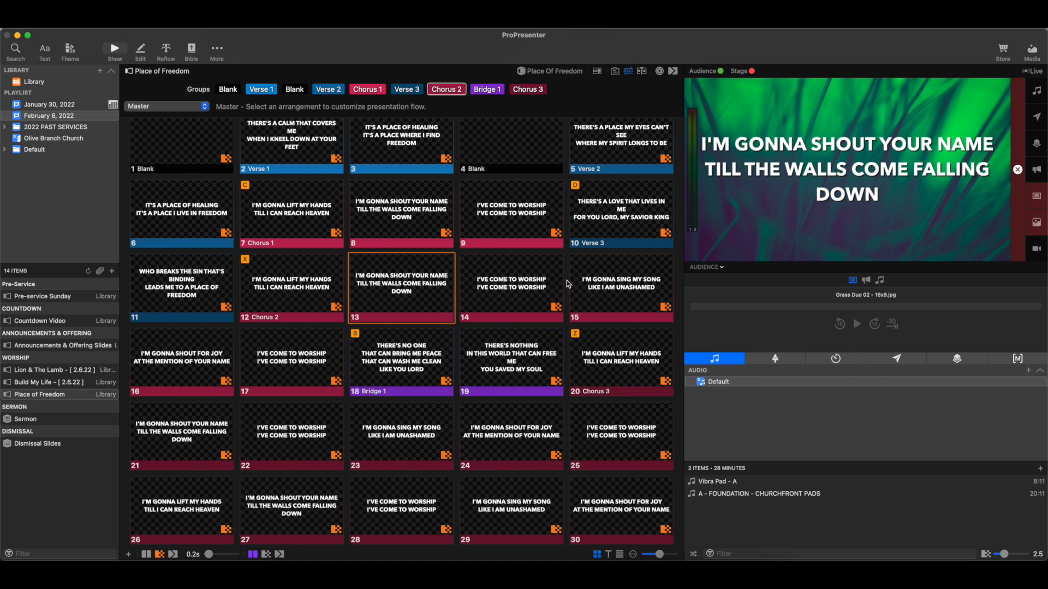
Delete slides 12 to 14, which repeat Chorus 1, from Chorus 2 and present the "I'm gonna sing my song" slide live.
left_click_drag(567, 281, 322, 293)
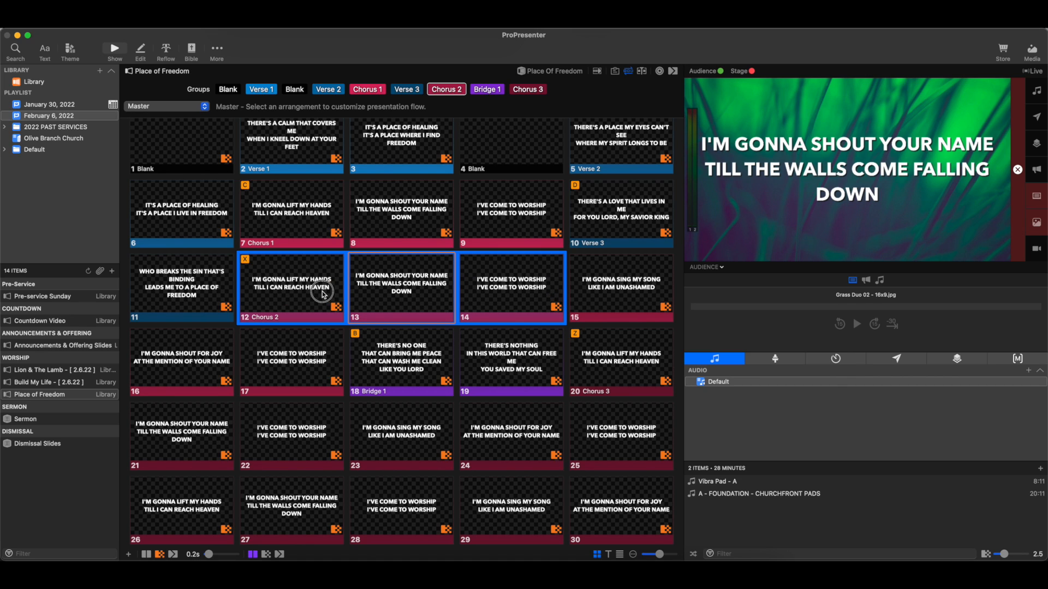
key("Delete")
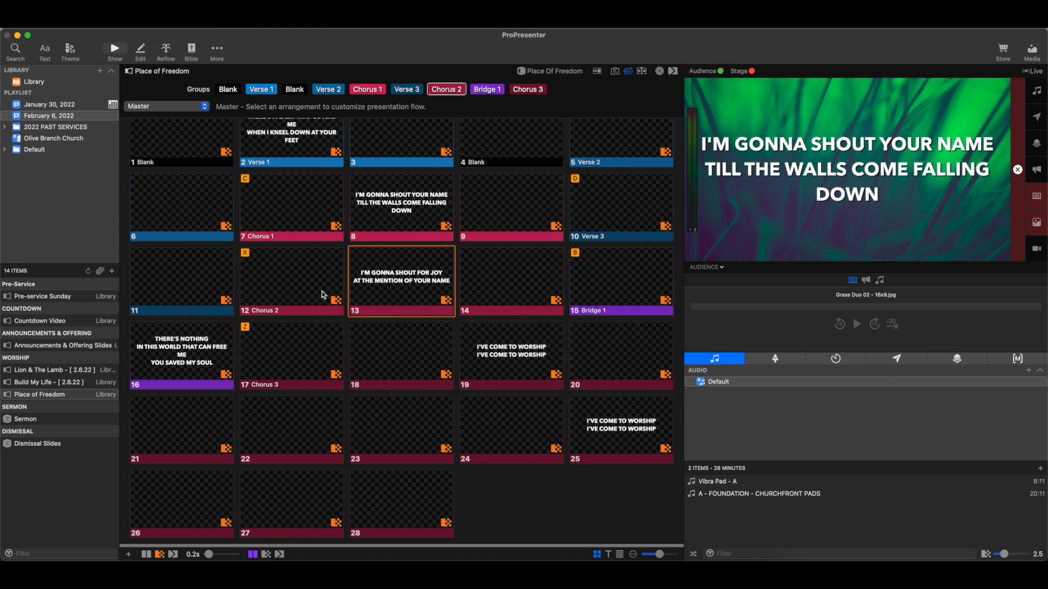
left_click(295, 299)
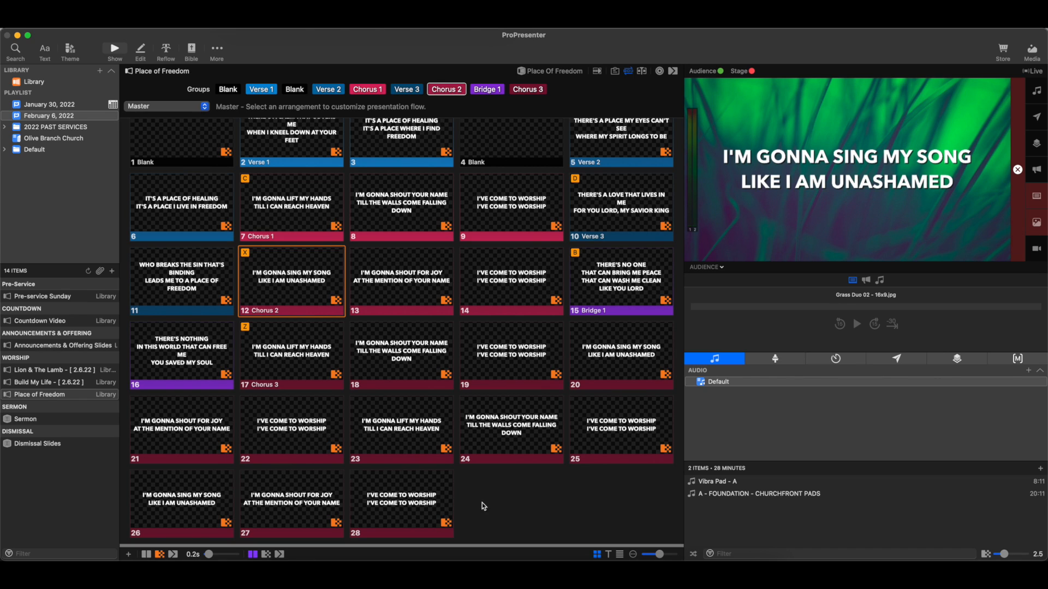
Delete all Chorus 3 slides, 17 to 28, from Place of Freedom and present the first Verse 1 slide live.
left_click_drag(503, 503, 322, 374)
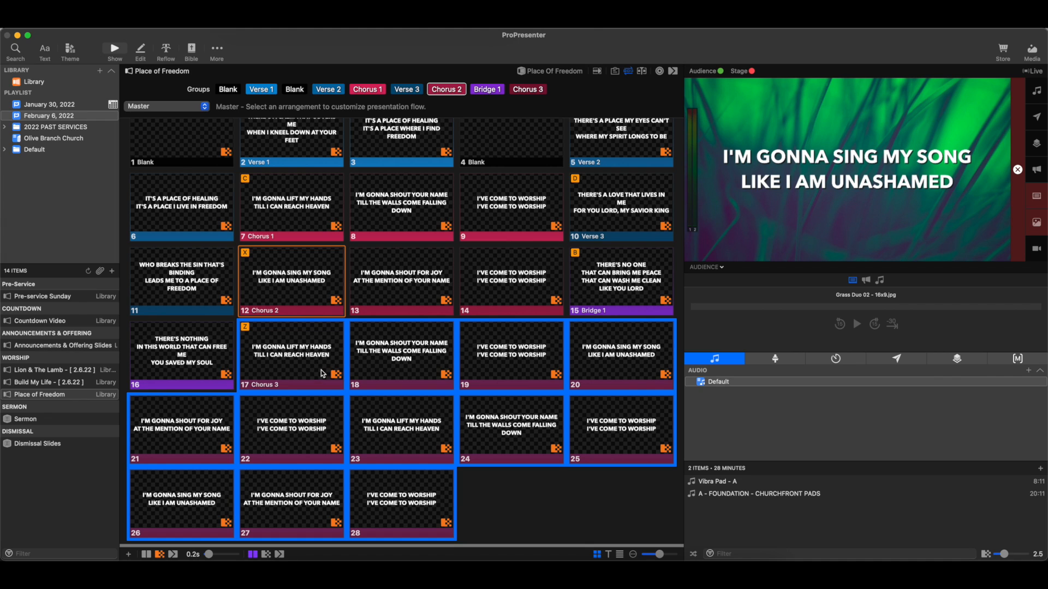
key("Delete")
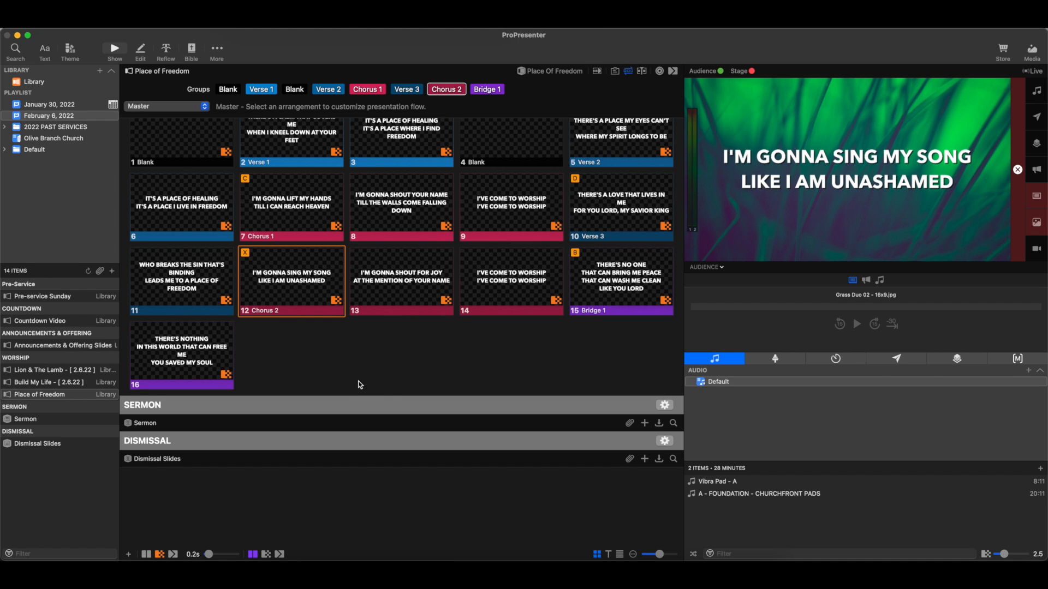
scroll(358, 384, "up", 2)
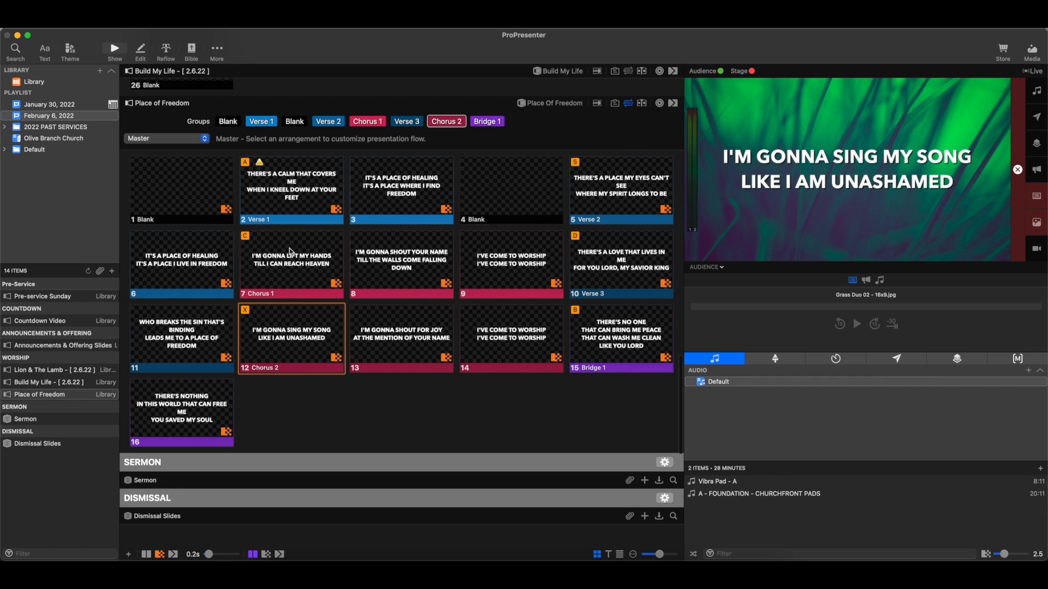
left_click(291, 197)
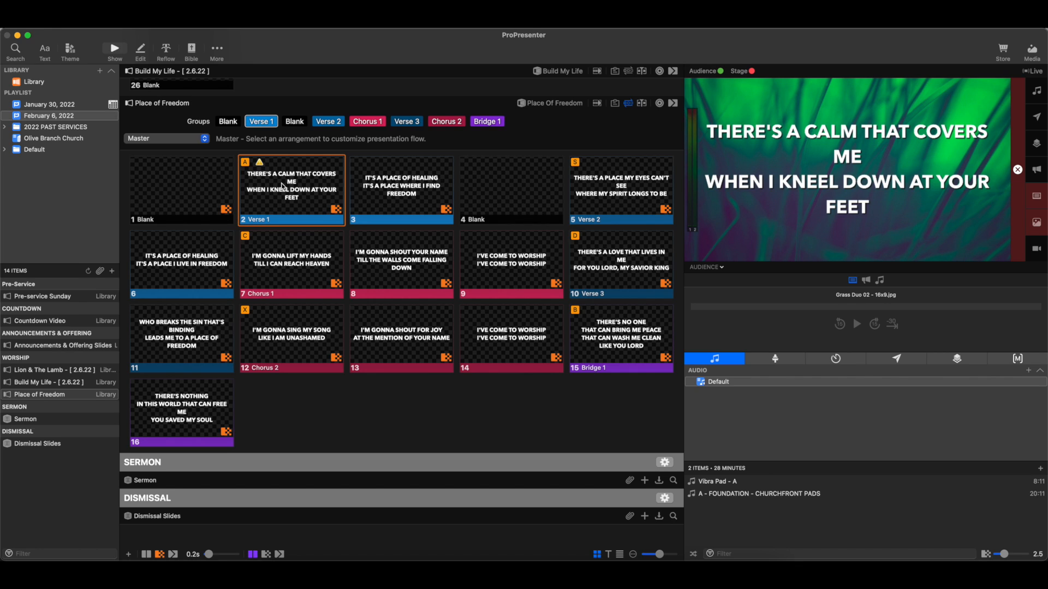
Open Place of Freedom in the Reflow editor and remove the empty lines below and above the lyrics on slide 2.
left_click(165, 52)
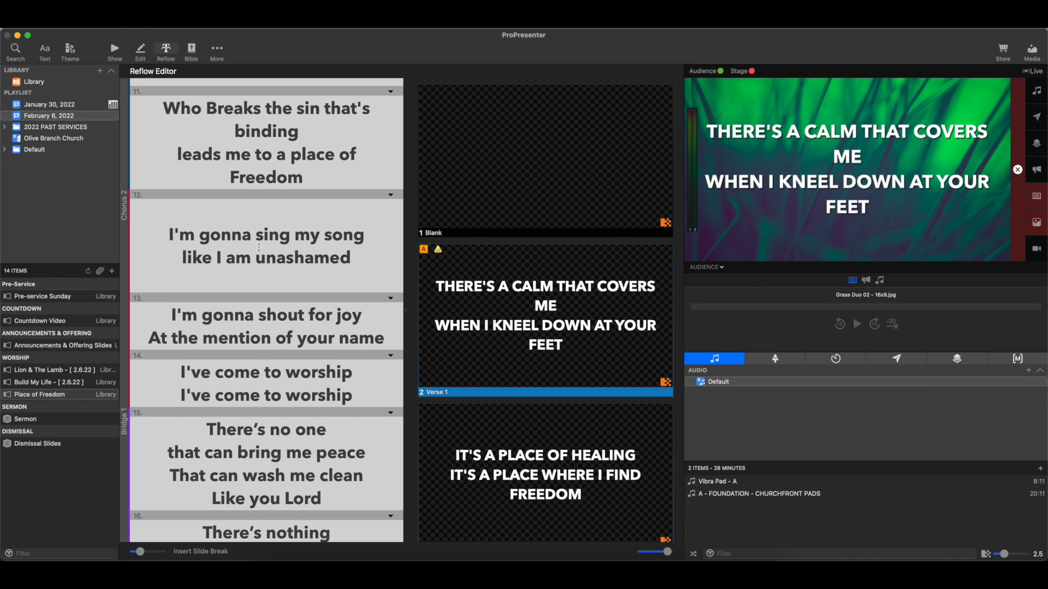
scroll(258, 248, "down", 2)
scroll(259, 248, "up", 5)
scroll(258, 248, "up", 10)
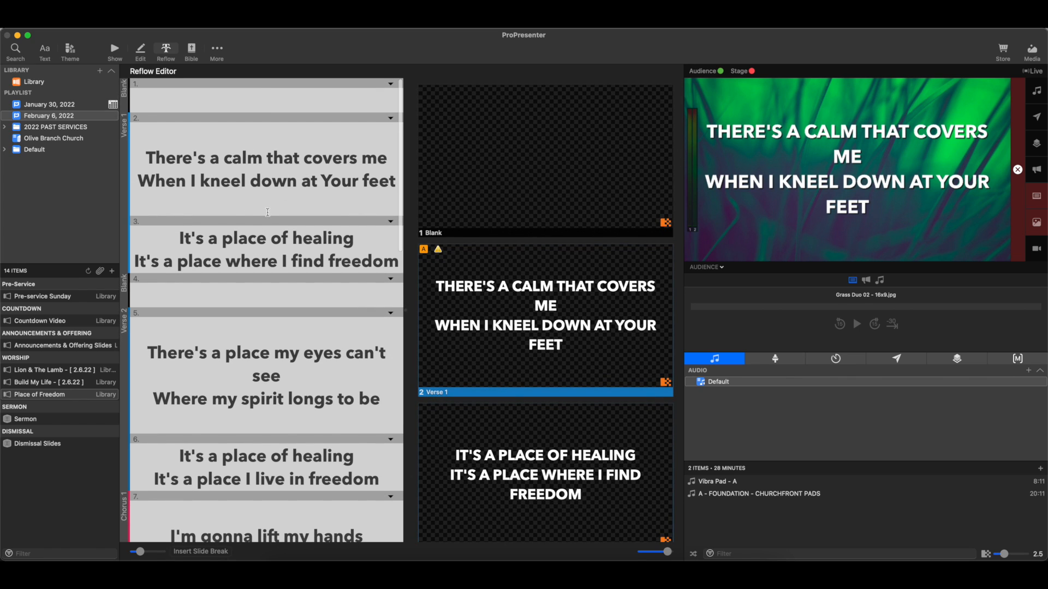
left_click(268, 203)
key("BackSpace")
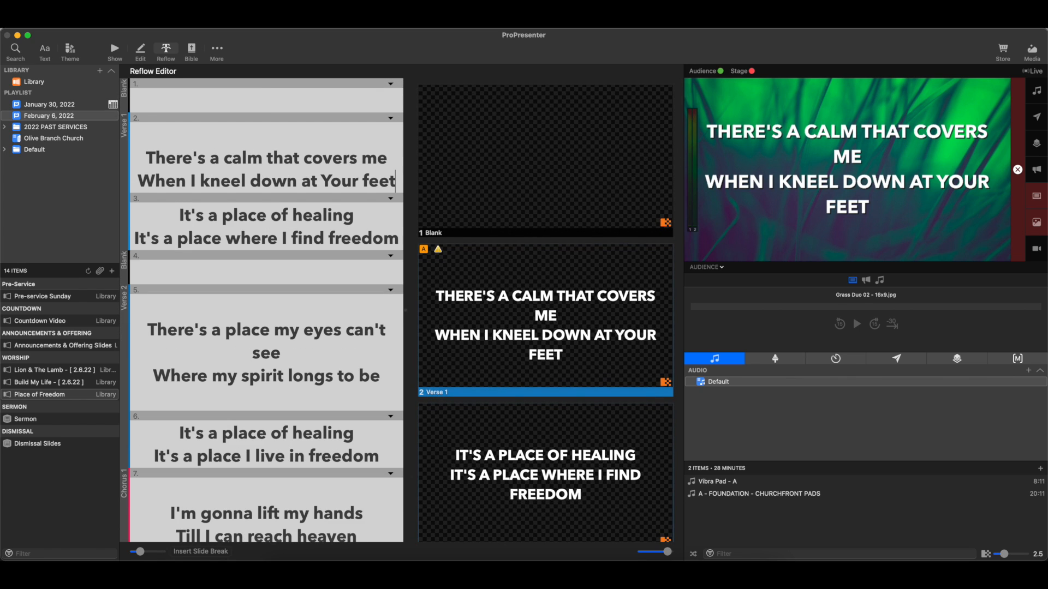
left_click(148, 158)
key("BackSpace")
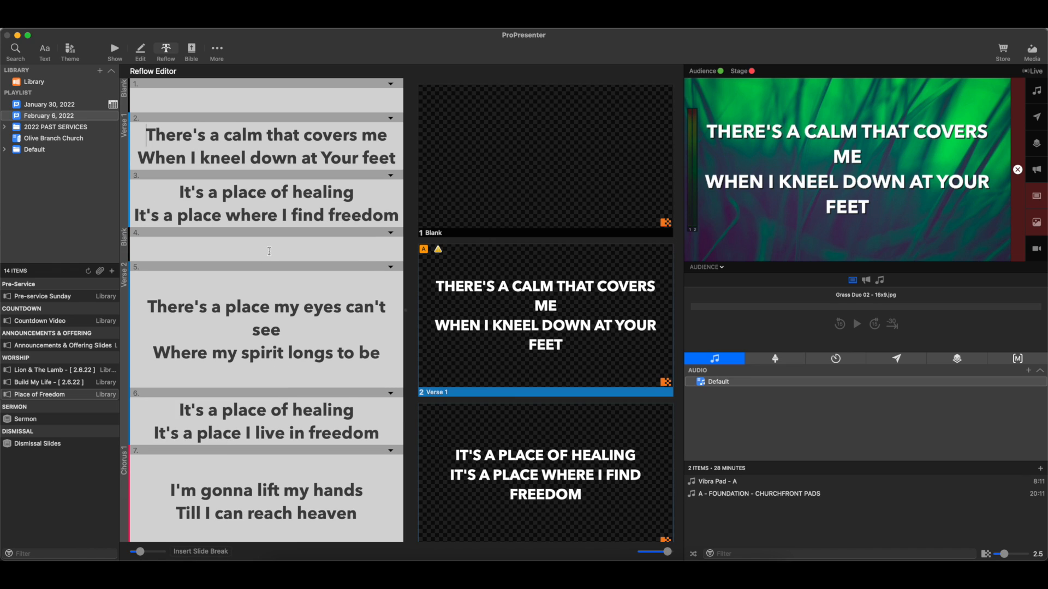
Remove the empty lines above and below the lyrics on slide 5, the first Verse 2 slide.
key("BackSpace")
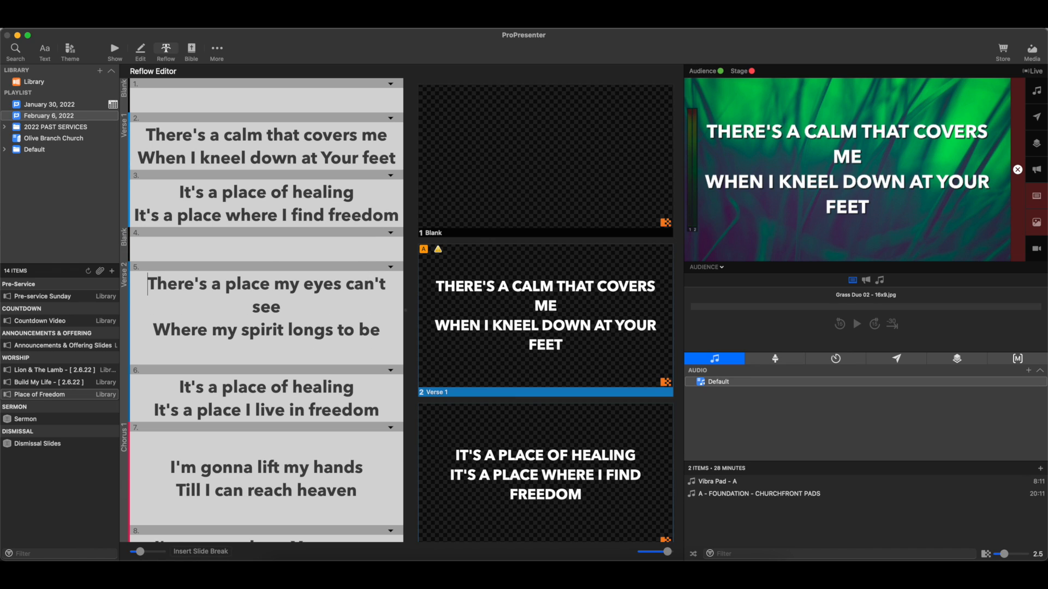
key("Down")
key("Down")
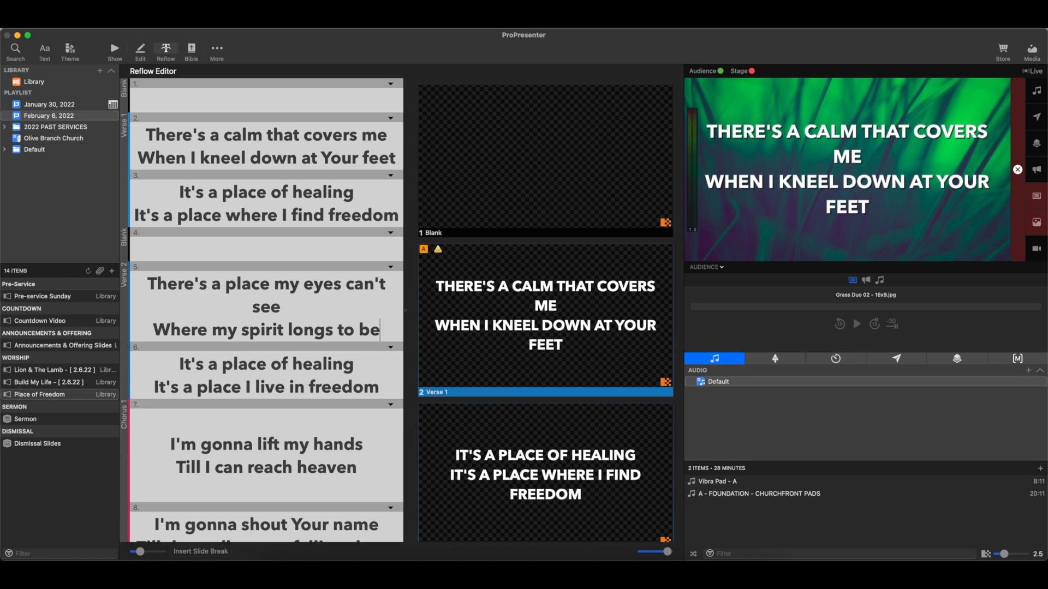
key("BackSpace")
Remove the empty lines around the "I'm gonna lift my hands" lyrics on slide 7 in Chorus 1.
left_click(167, 443)
key("BackSpace")
key("Down")
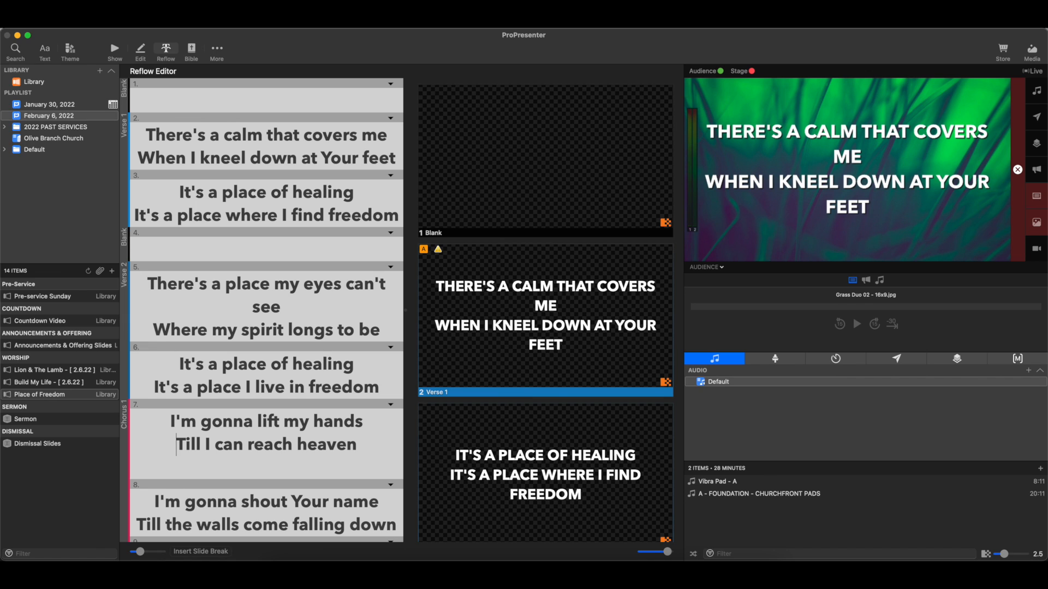
key("Down")
key("BackSpace")
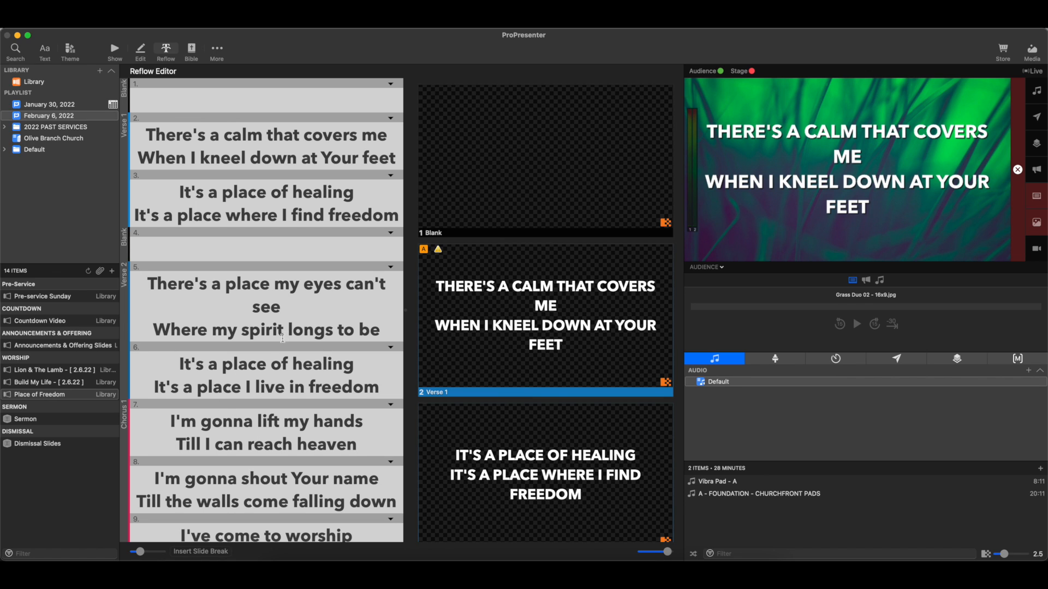
Remove the empty lines below and above the "There's a love that lives in me" lyrics on slide 10 in Verse 3.
scroll(283, 336, "down", 5)
scroll(282, 337, "down", 4)
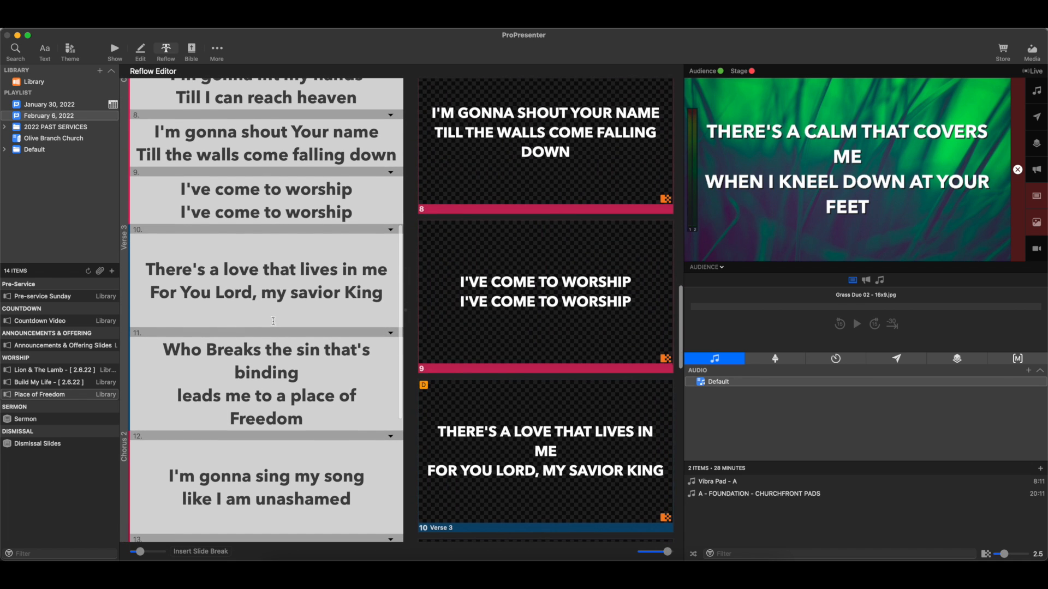
left_click(273, 319)
key("BackSpace")
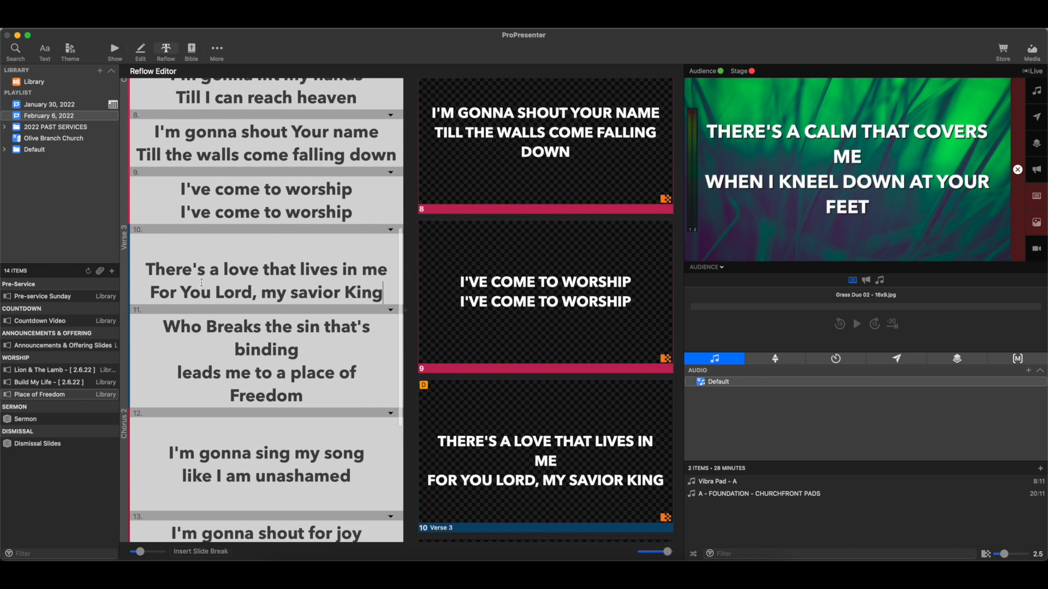
left_click(148, 271)
key("BackSpace")
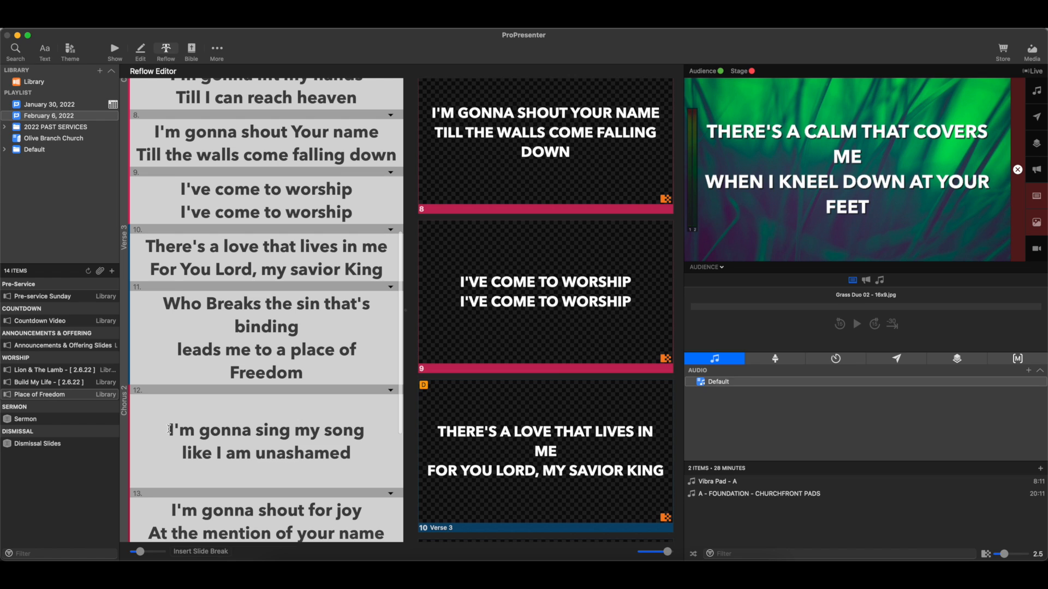
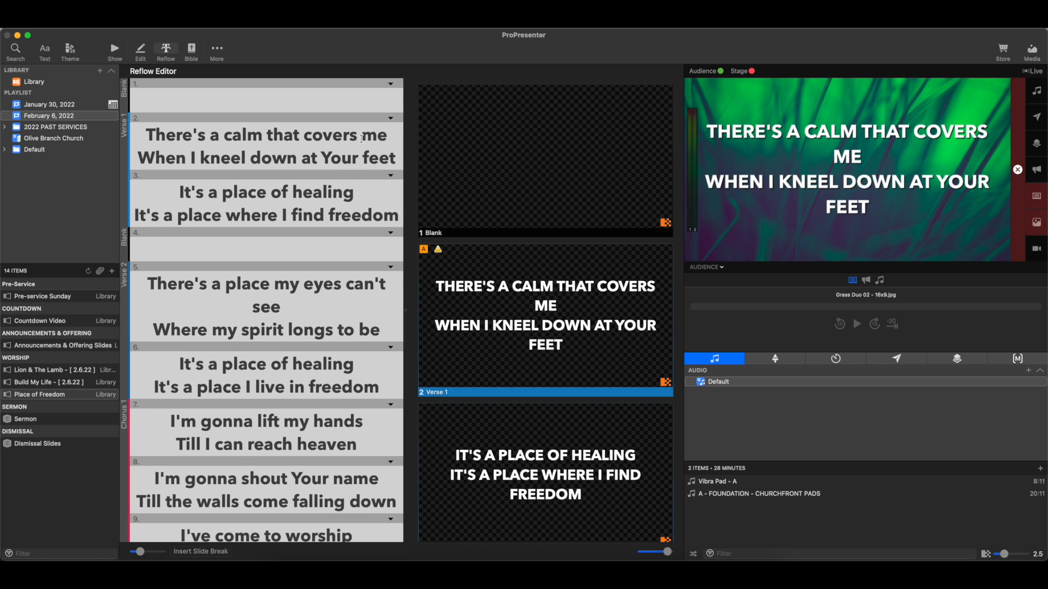
Break slide 2's lyrics into four lines, starting new lines at "that covers me" and "at Your feet".
left_click(268, 136)
key("Return")
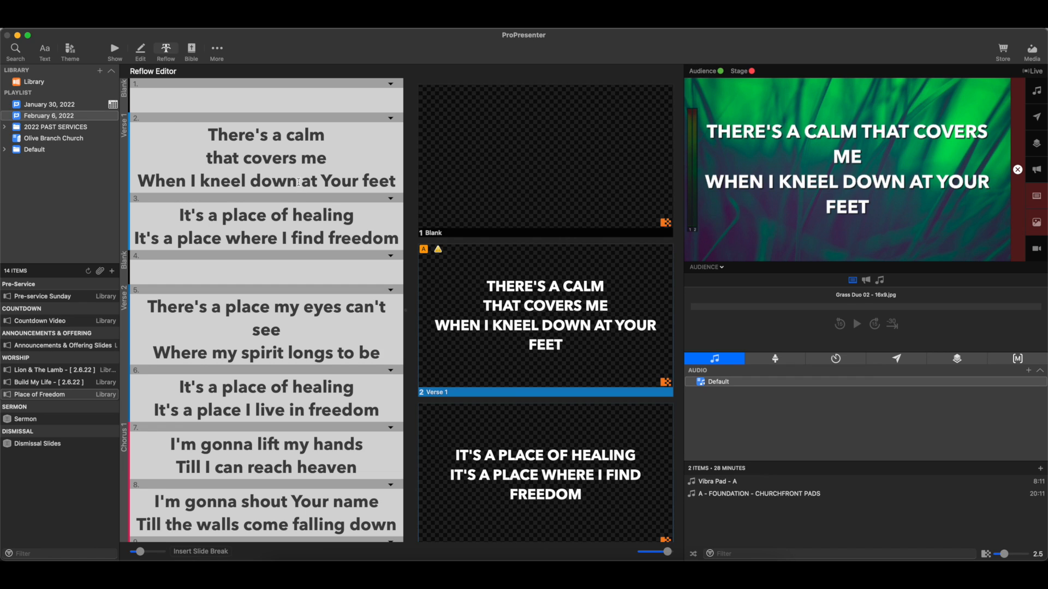
key("Return")
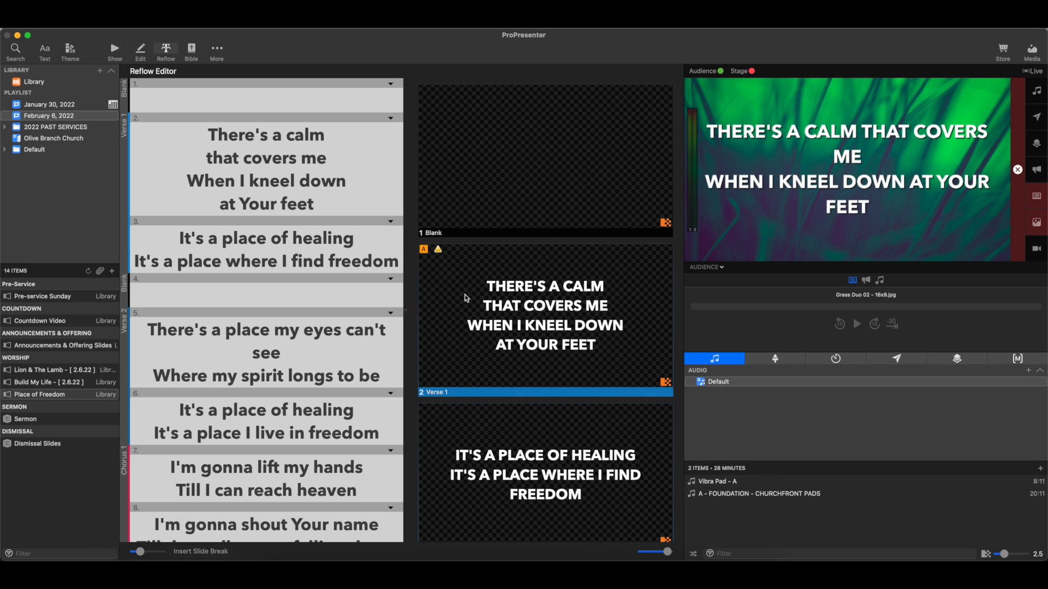
Break slide 5's first lyric line so that "my eyes can't see" starts a new line.
scroll(300, 218, "down", 2)
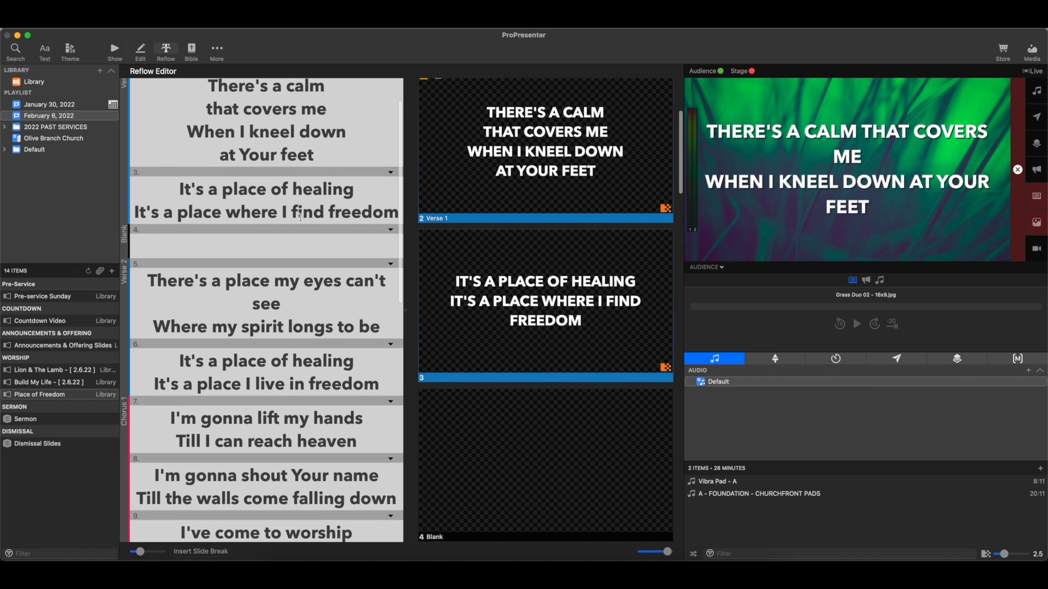
scroll(301, 217, "up", 2)
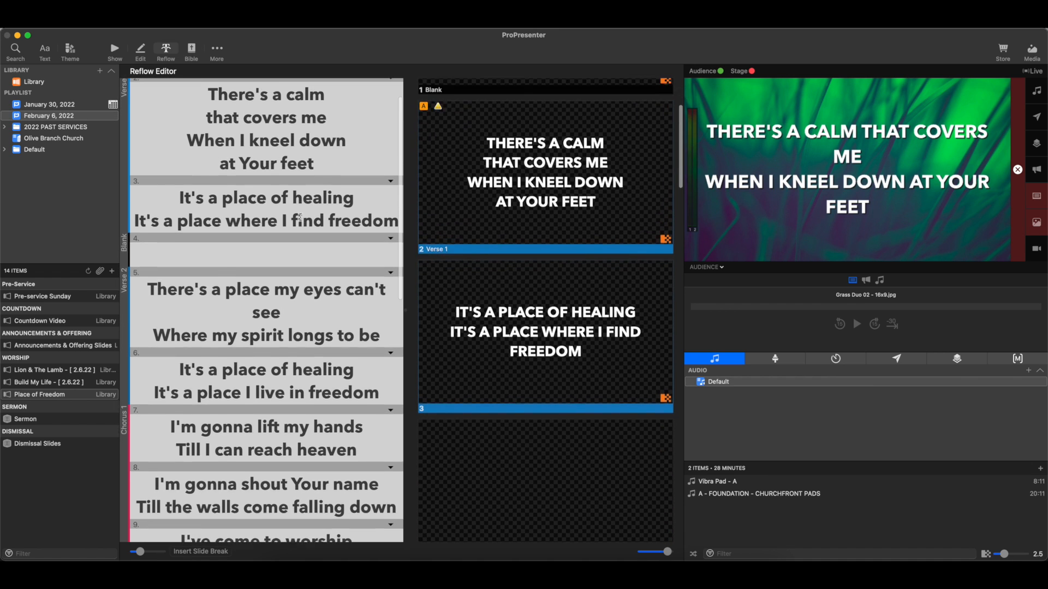
scroll(302, 219, "down", 3)
scroll(300, 221, "down", 3)
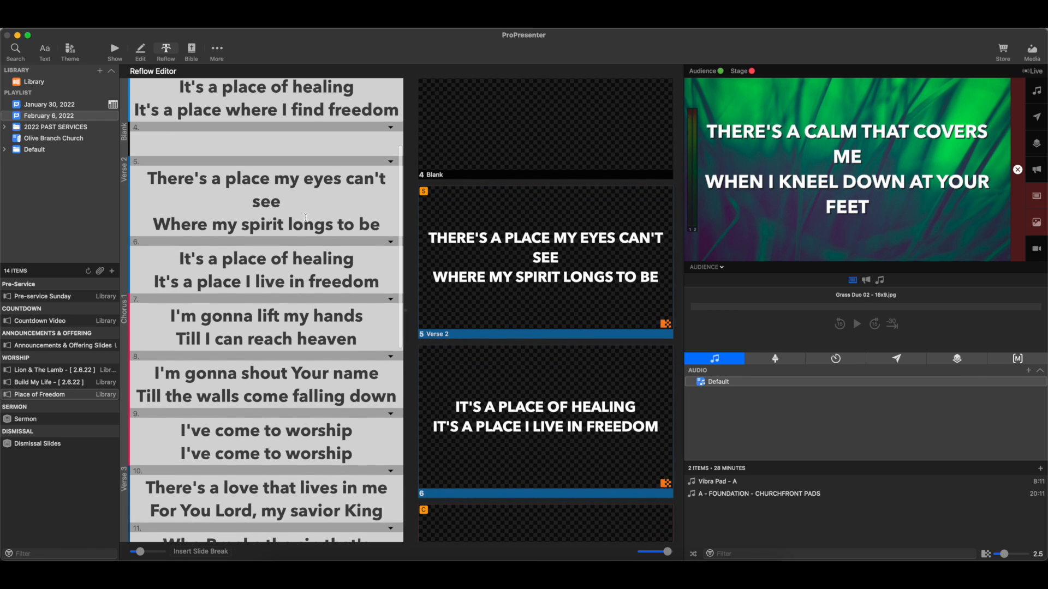
left_click(276, 179)
key("Return")
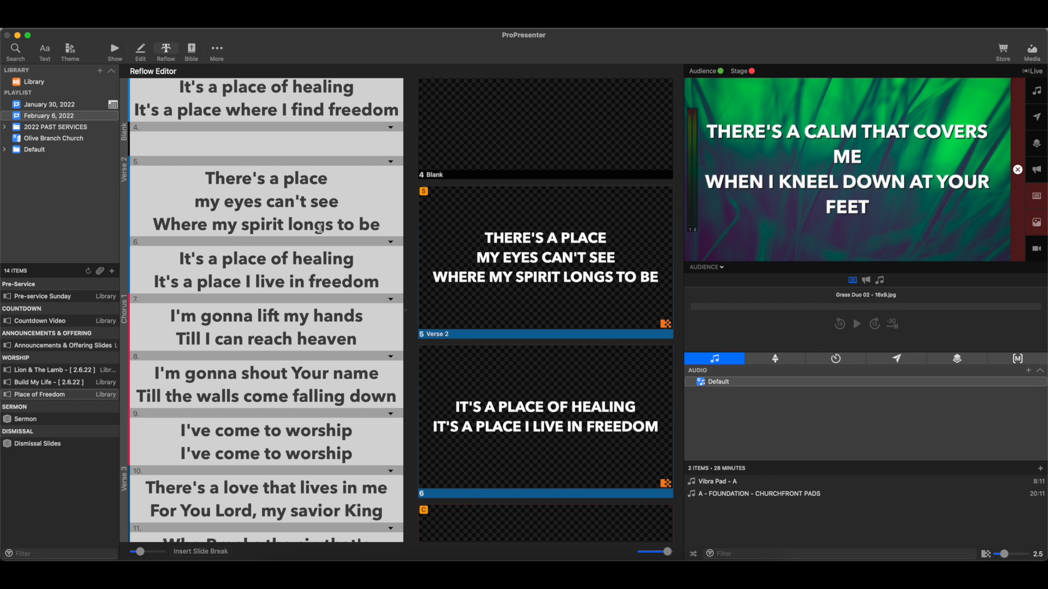
Break slide 8's second lyric line so that "falling down" stands on its own line.
scroll(346, 228, "down", 5)
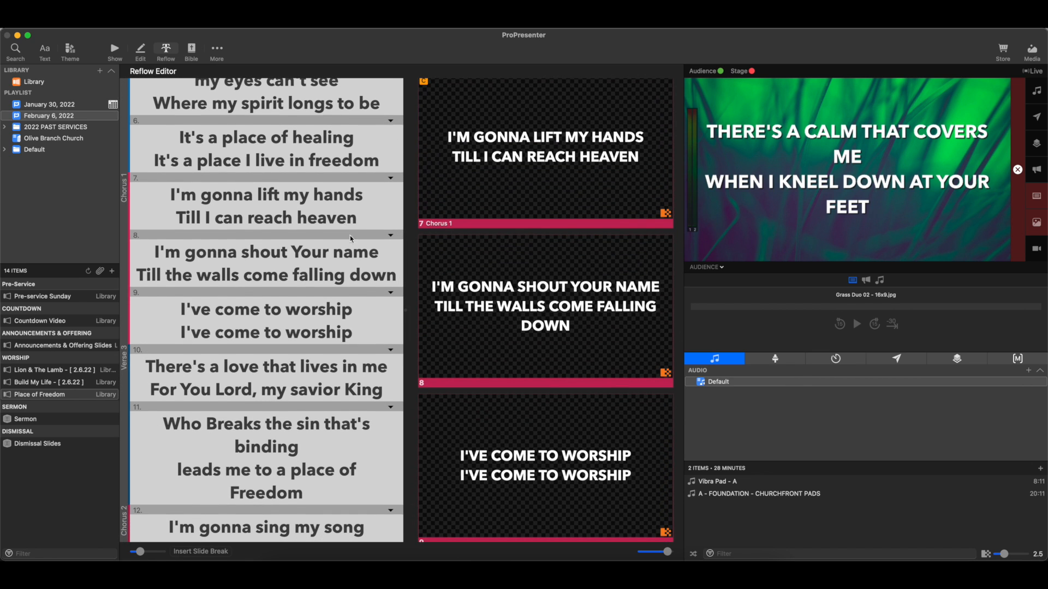
left_click(294, 276)
key("Return")
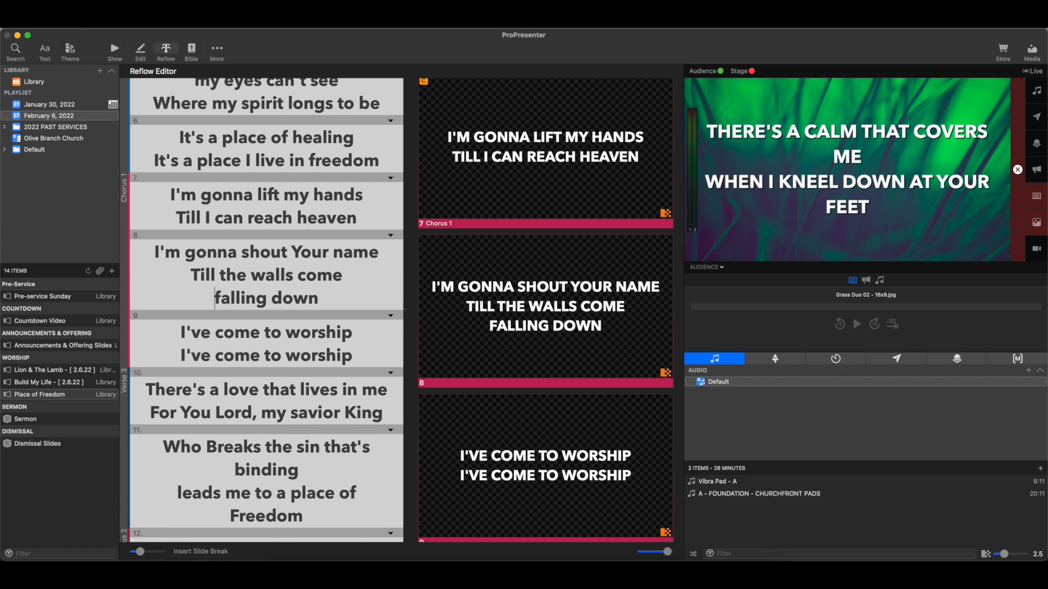
Break slide 10's first lyric line after "There's a love" so that "that lives in me" forms the second line.
scroll(325, 280, "down", 5)
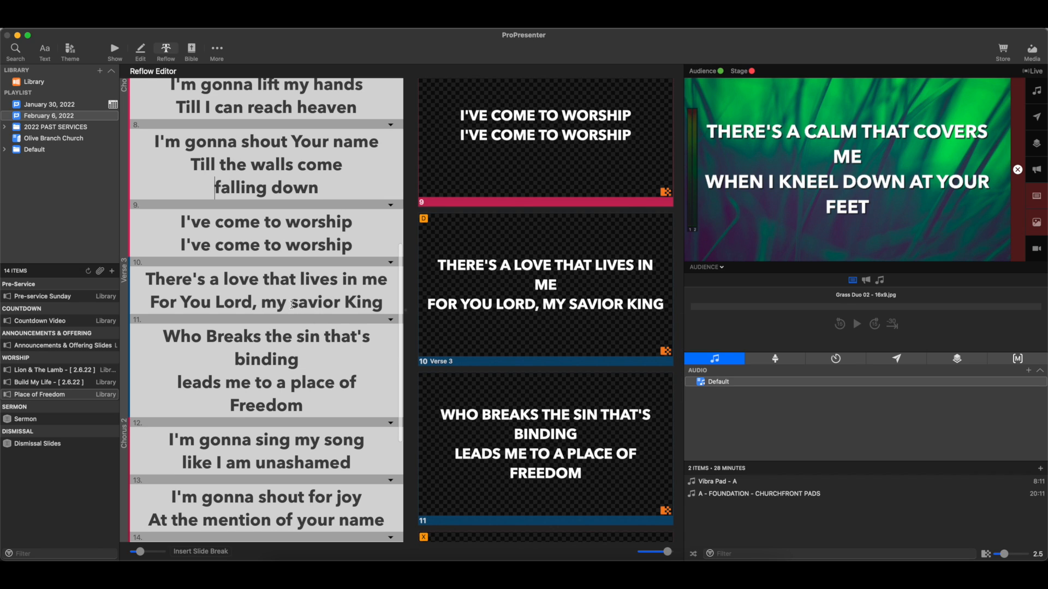
left_click(301, 279)
key("Return")
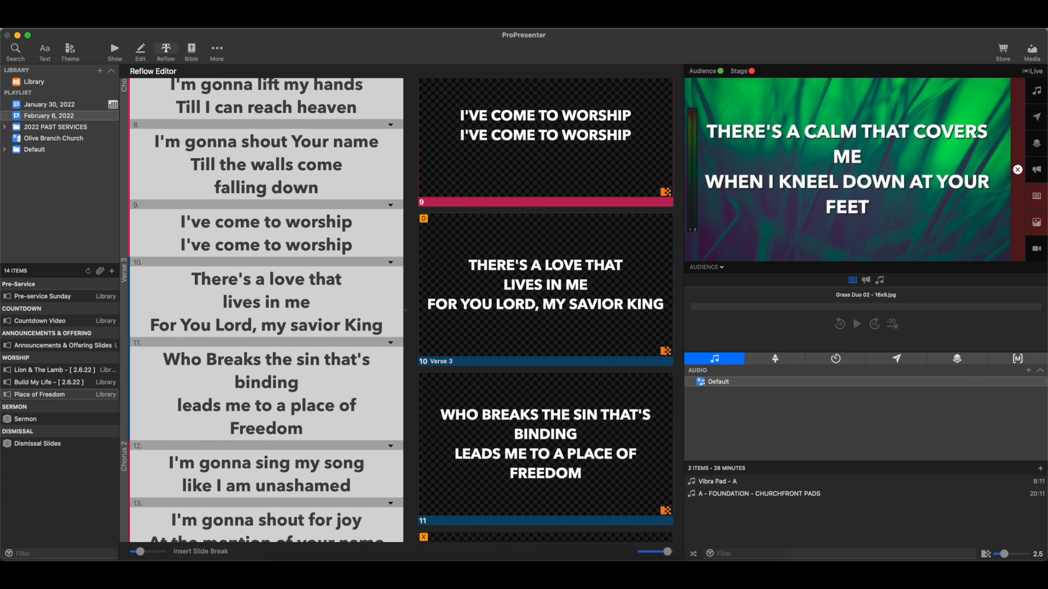
key("BackSpace")
key("Left")
key("Left")
key("Left")
key("Left")
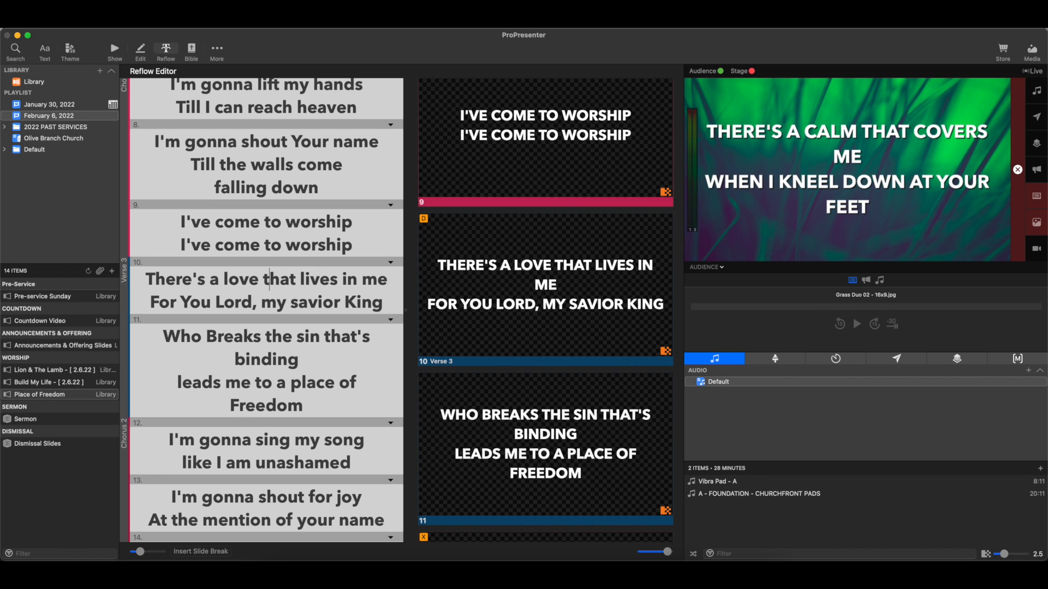
key("Return")
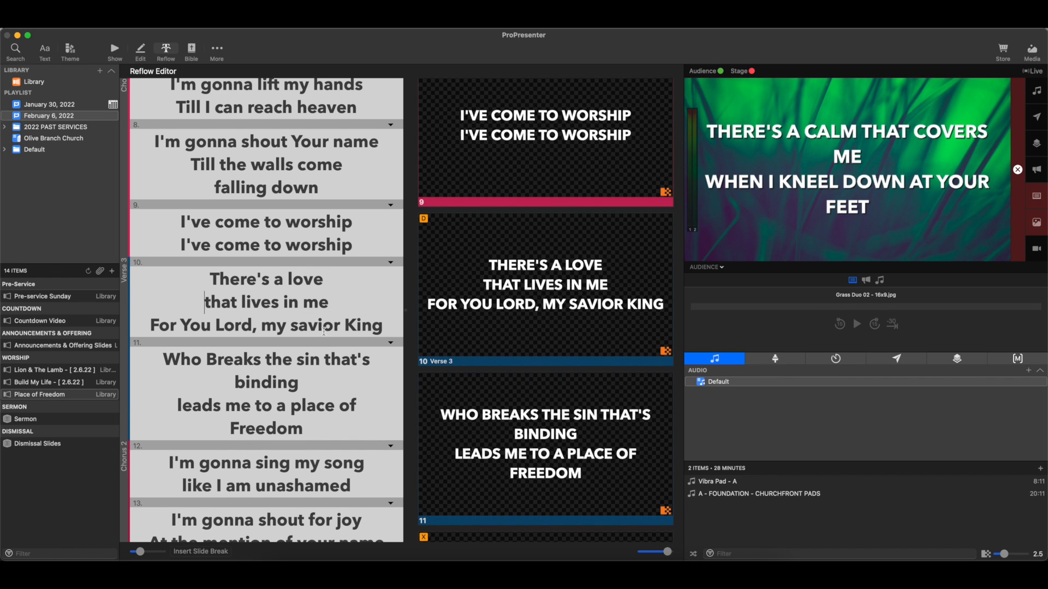
Rearrange slide 11's lyrics into four lines, starting new ones at "sin that's binding" and "of Freedom".
scroll(324, 331, "down", 3)
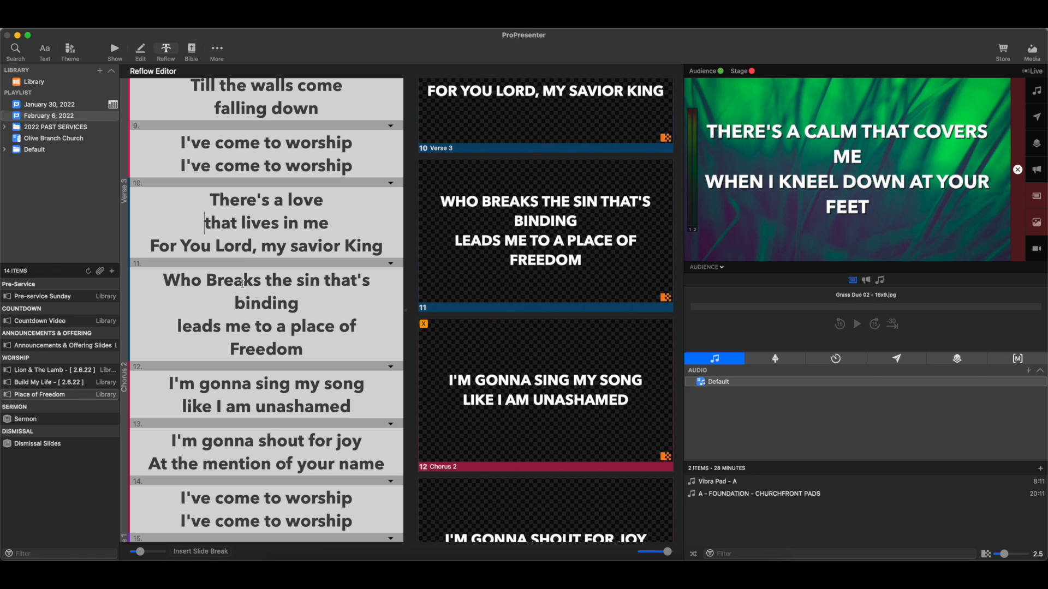
left_click(298, 282)
key("Return")
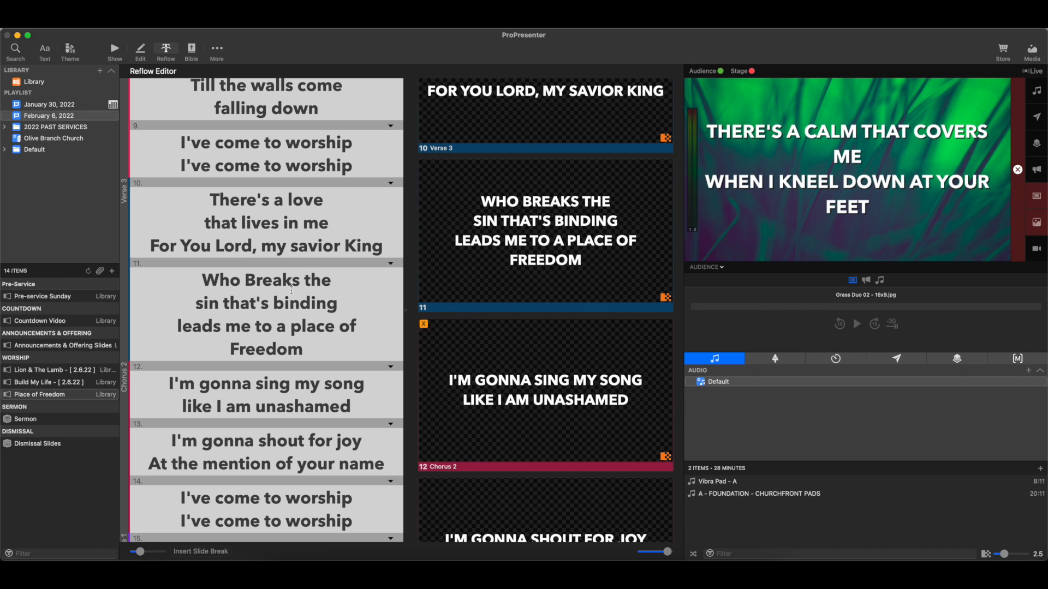
left_click(339, 327)
key("Return")
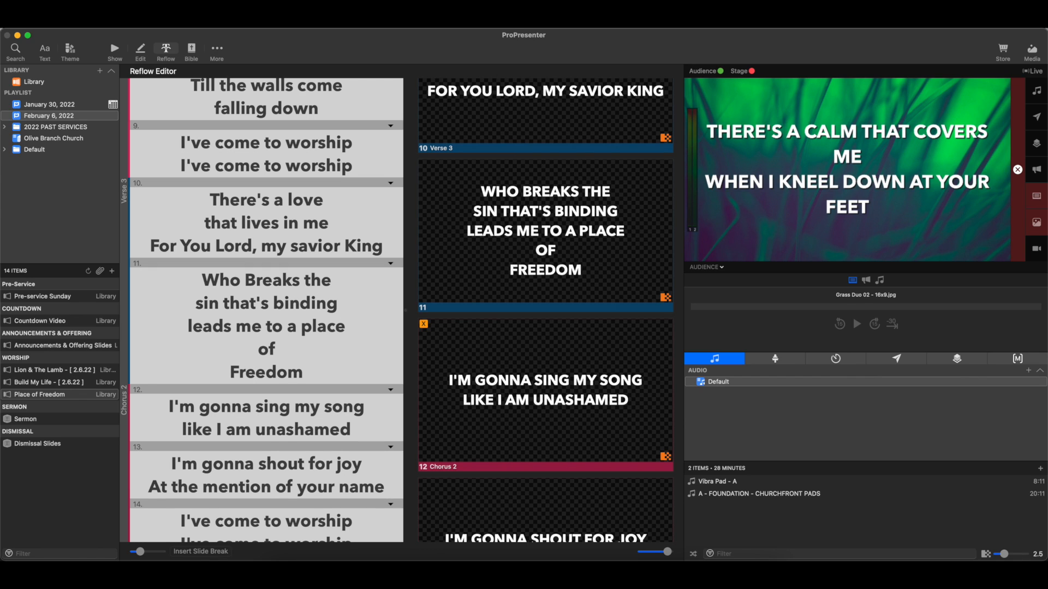
left_click(230, 372)
key("BackSpace")
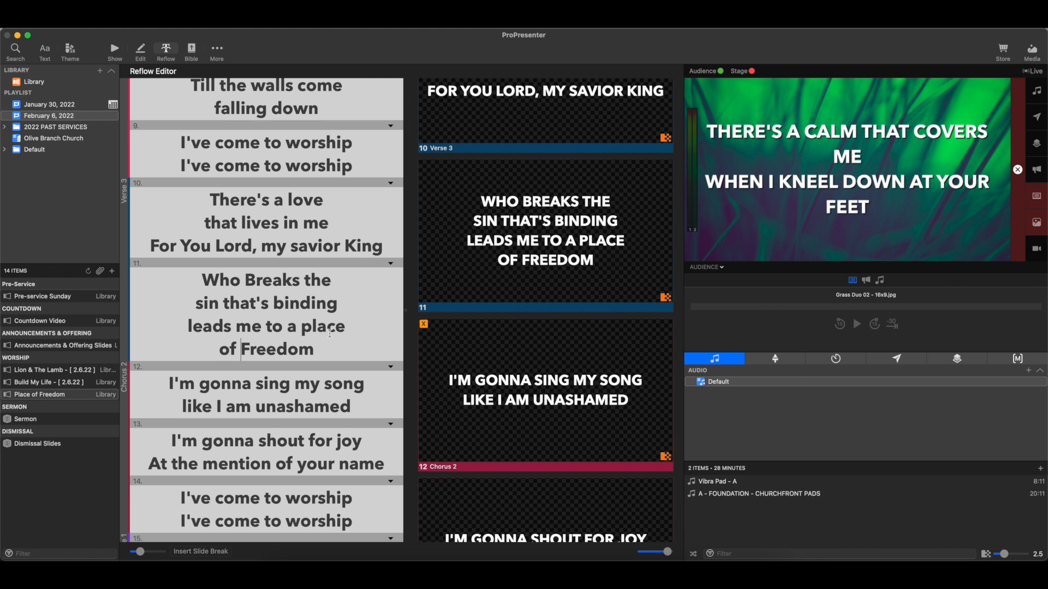
Rearrange slide 16's middle lyric line into "in this world" and "that can free me".
scroll(330, 333, "down", 8)
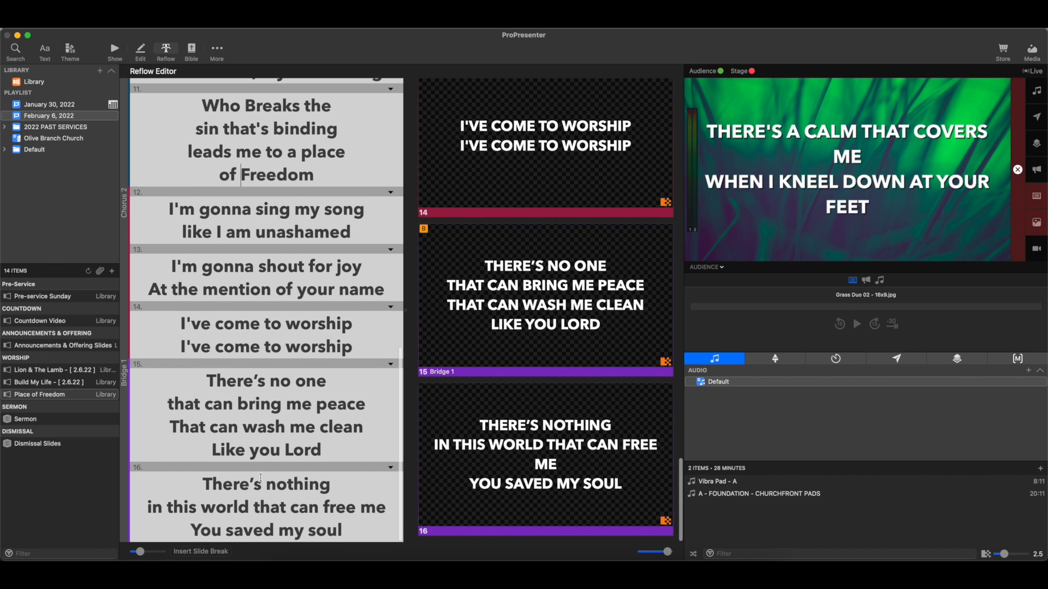
left_click(292, 507)
key("Return")
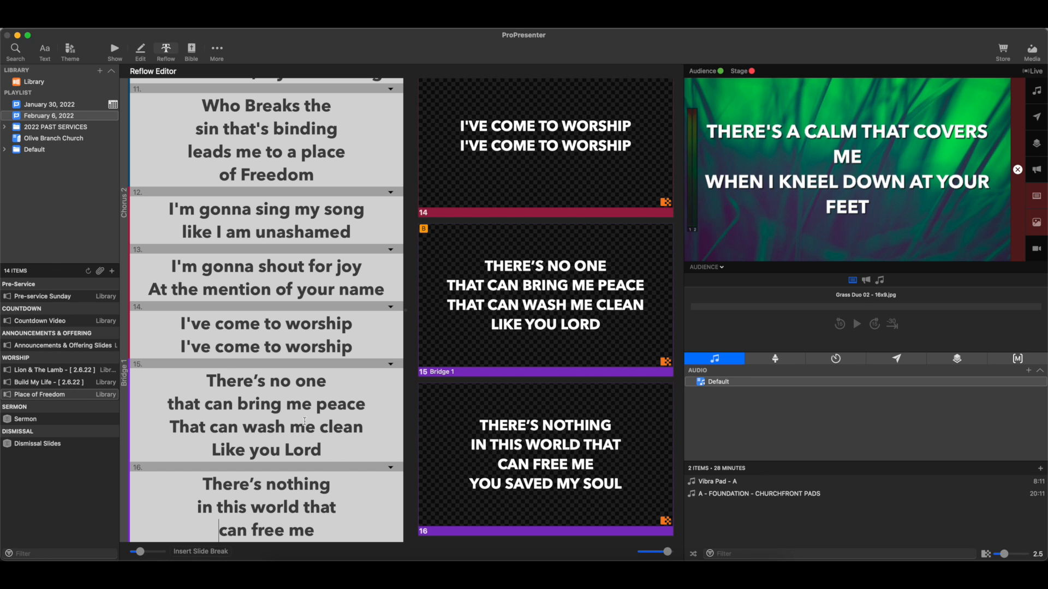
left_click(304, 502)
key("Return")
scroll(304, 503, "down", 2)
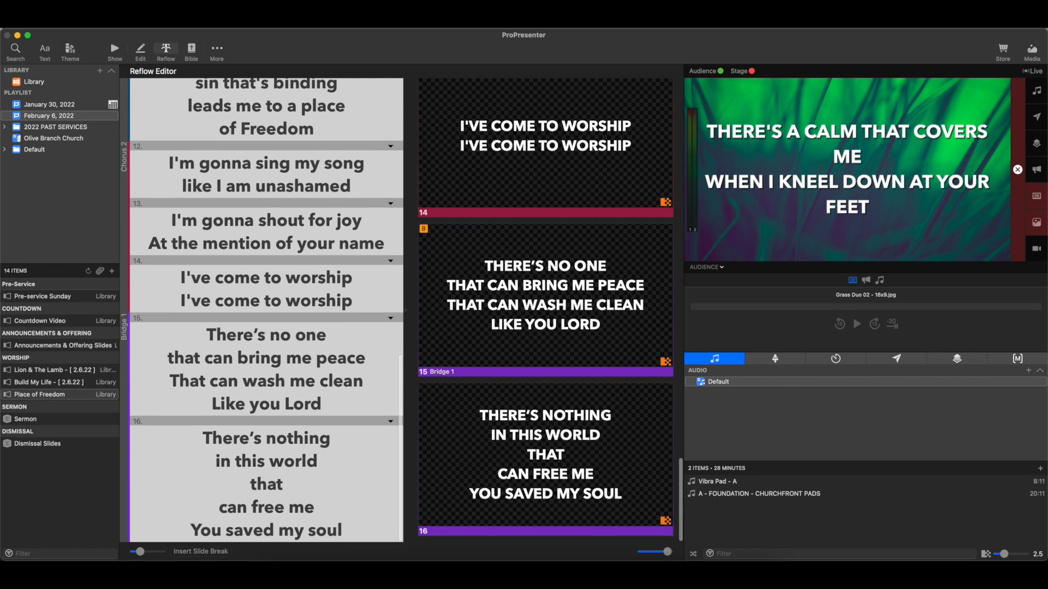
key("Left")
key("Left")
key("BackSpace")
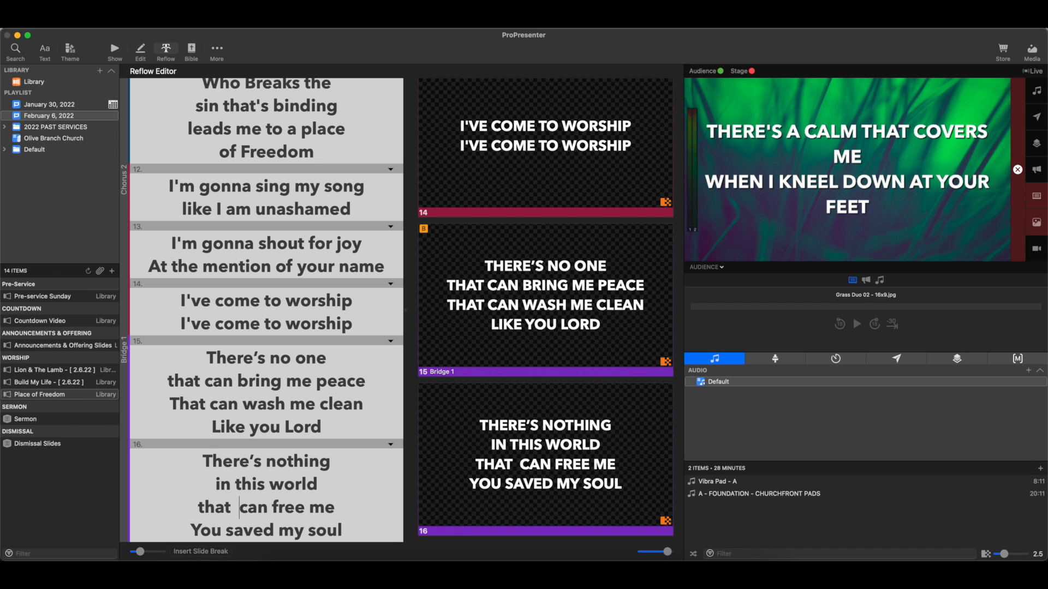
Return from the Reflow Editor to the slide view and switch Place of Freedom to the 2.6.22 arrangement.
scroll(317, 466, "up", 15)
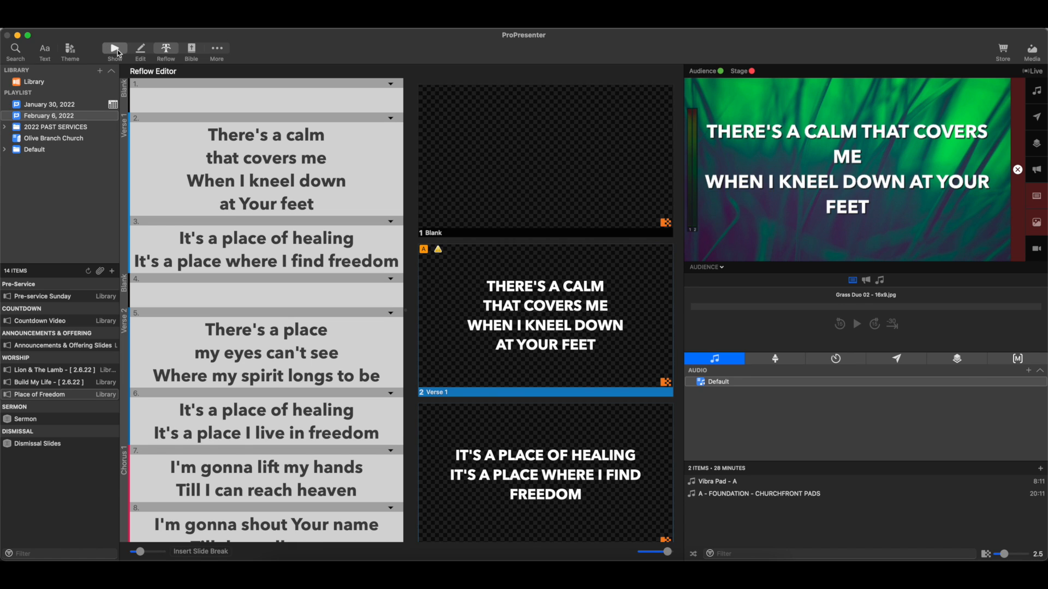
left_click(114, 50)
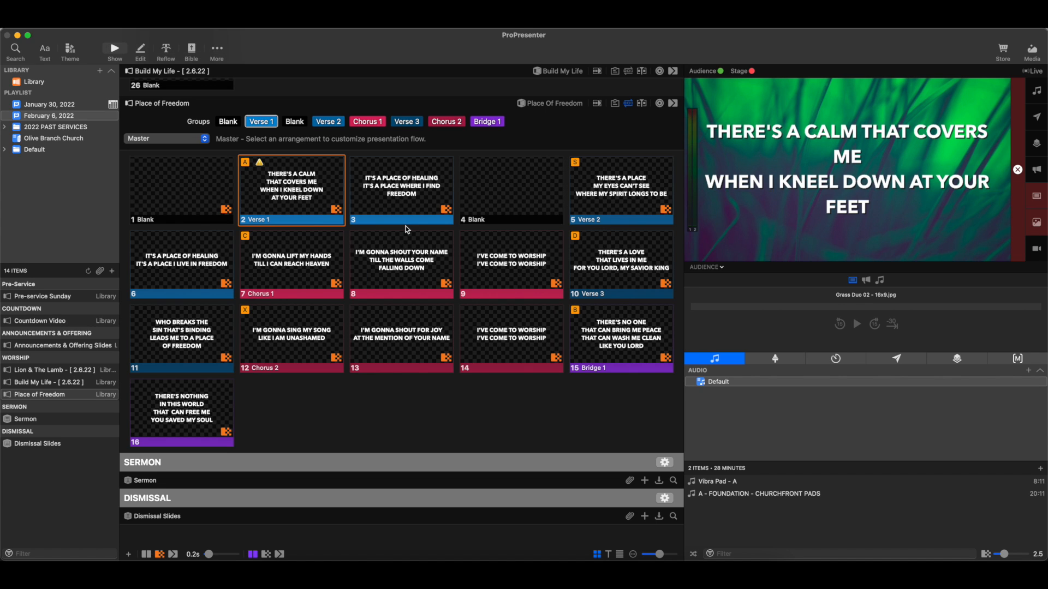
left_click(197, 139)
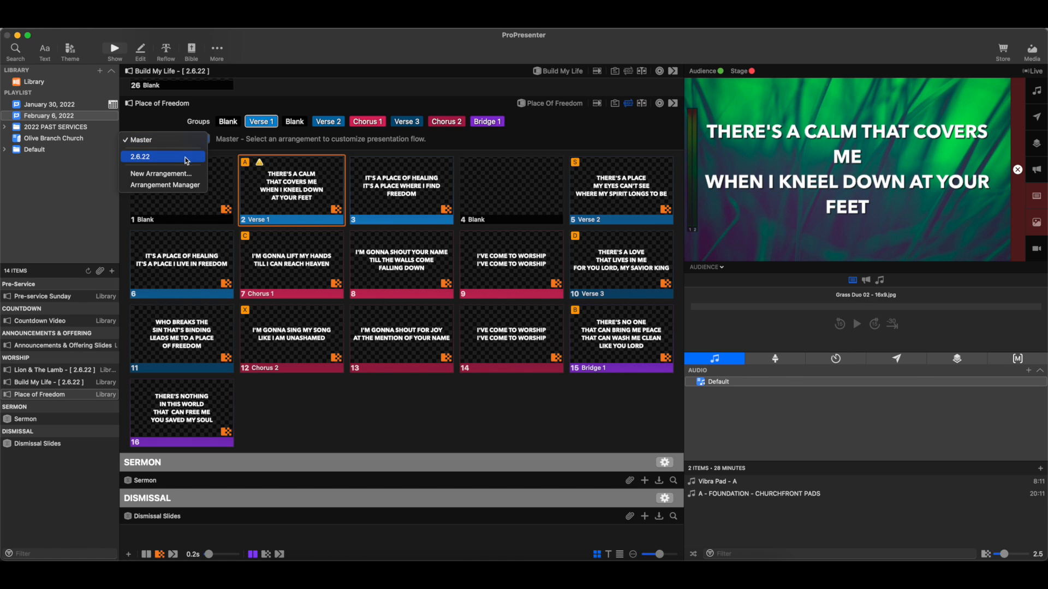
left_click(184, 158)
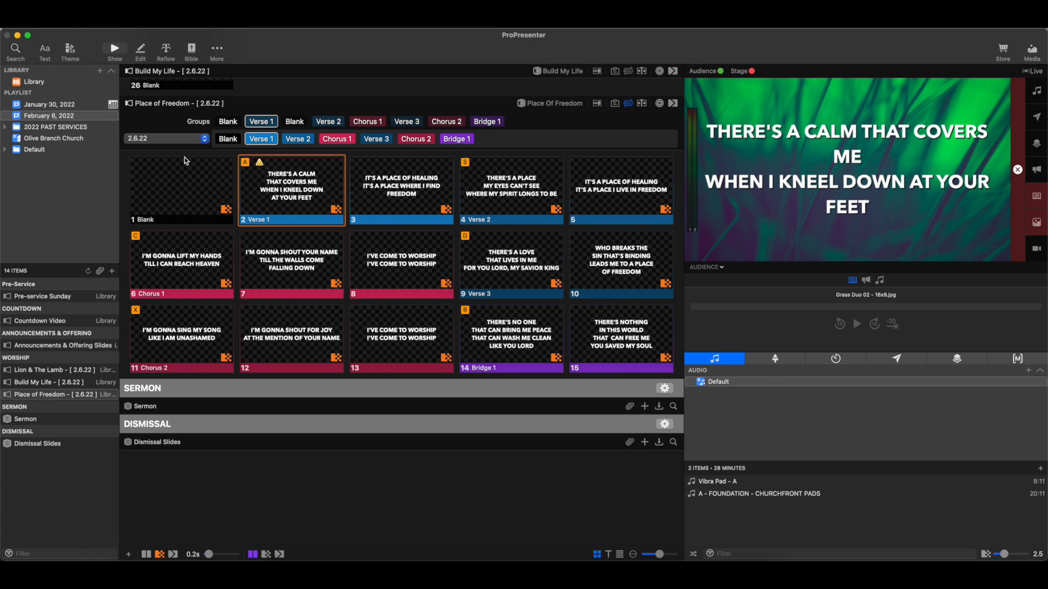
Add Chorus 1 after Verse 3 in the arrangement, and Chorus 1, Chorus 2, Chorus 1, Chorus 2 after Bridge 1.
mouse_move(338, 142)
left_click_drag(368, 121, 401, 140)
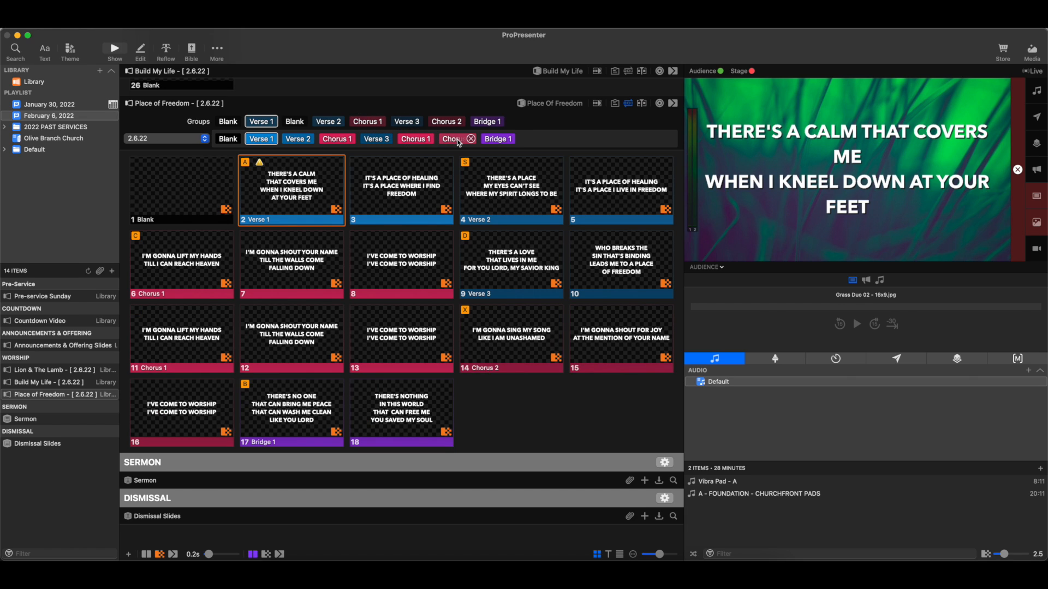
left_click_drag(457, 139, 543, 136)
left_click_drag(444, 123, 576, 140)
left_click_drag(367, 121, 619, 140)
left_click_drag(447, 121, 635, 137)
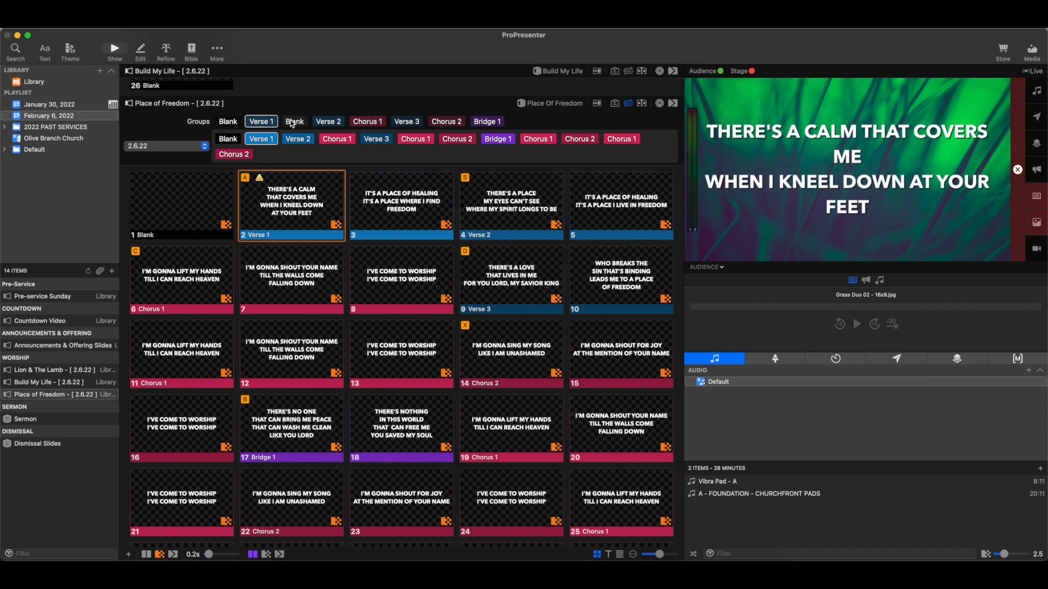
Append the second Blank group to the end of the 2.6.22 arrangement and check the slide order.
left_click_drag(293, 121, 287, 157)
scroll(354, 253, "down", 5)
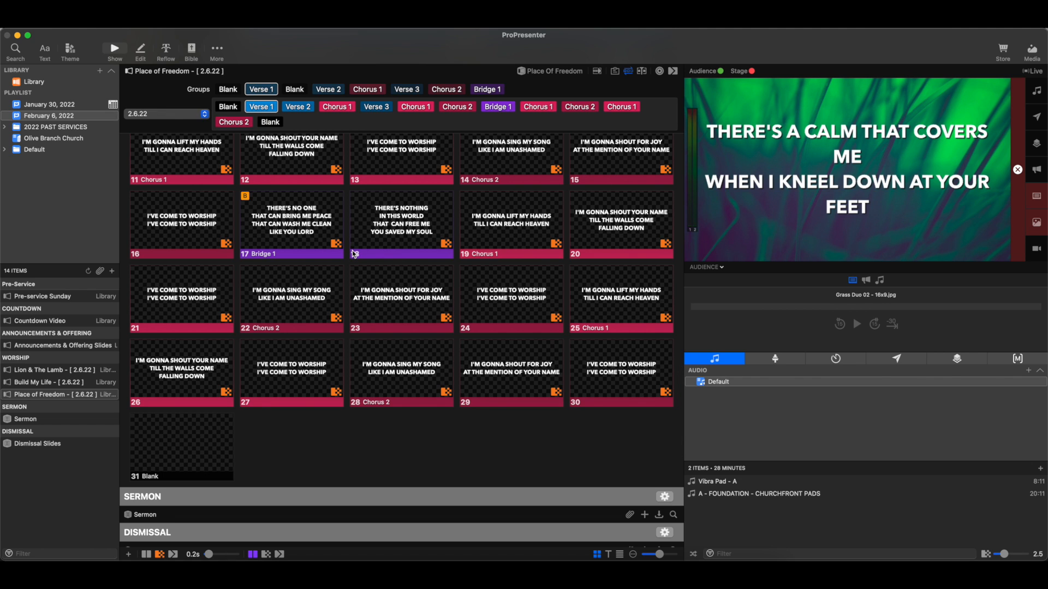
scroll(353, 254, "up", 5)
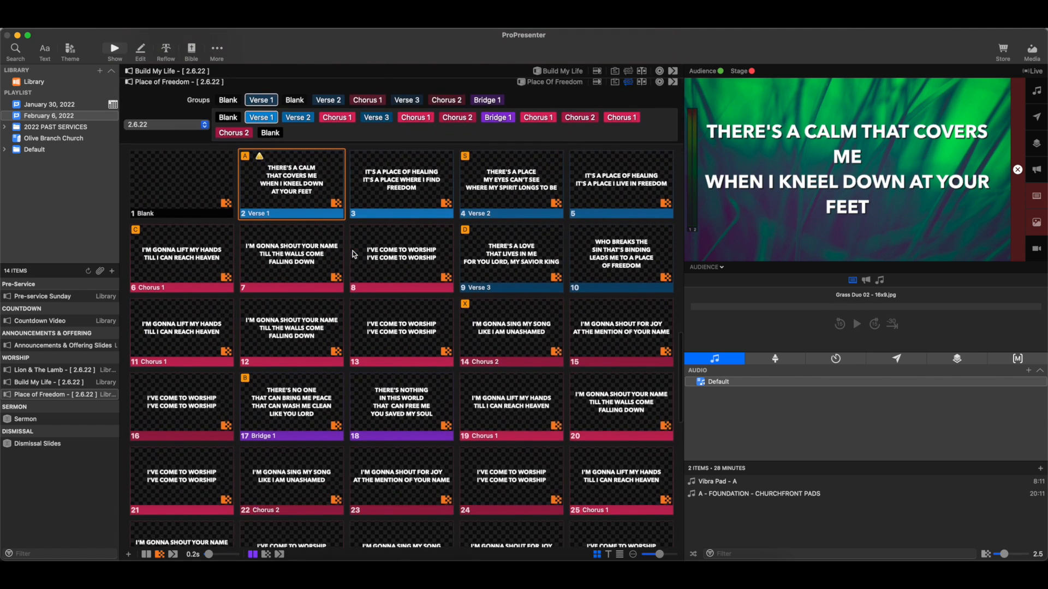
scroll(354, 254, "down", 2)
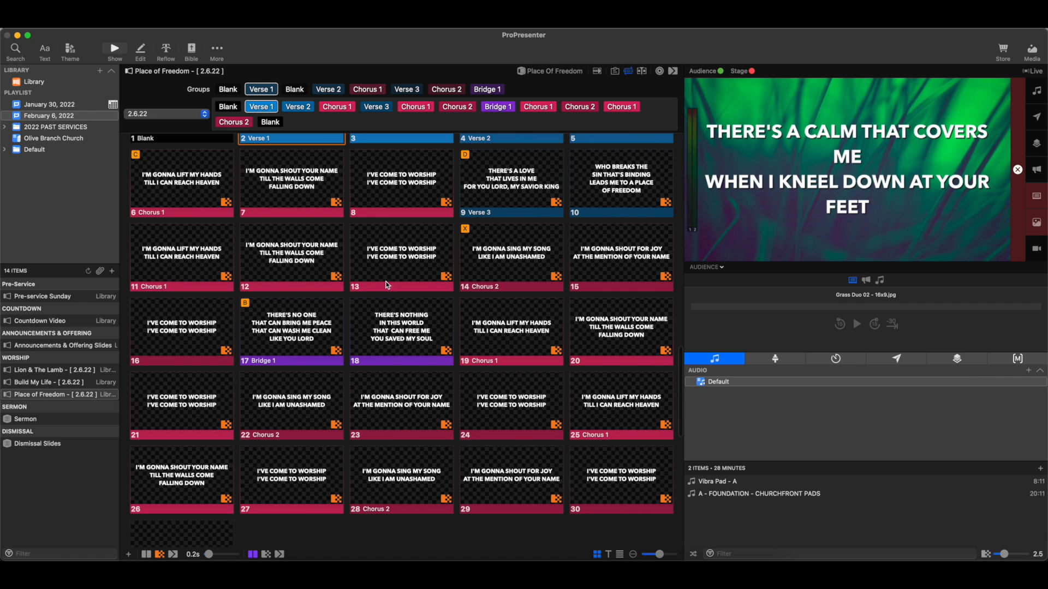
scroll(390, 278, "up", 2)
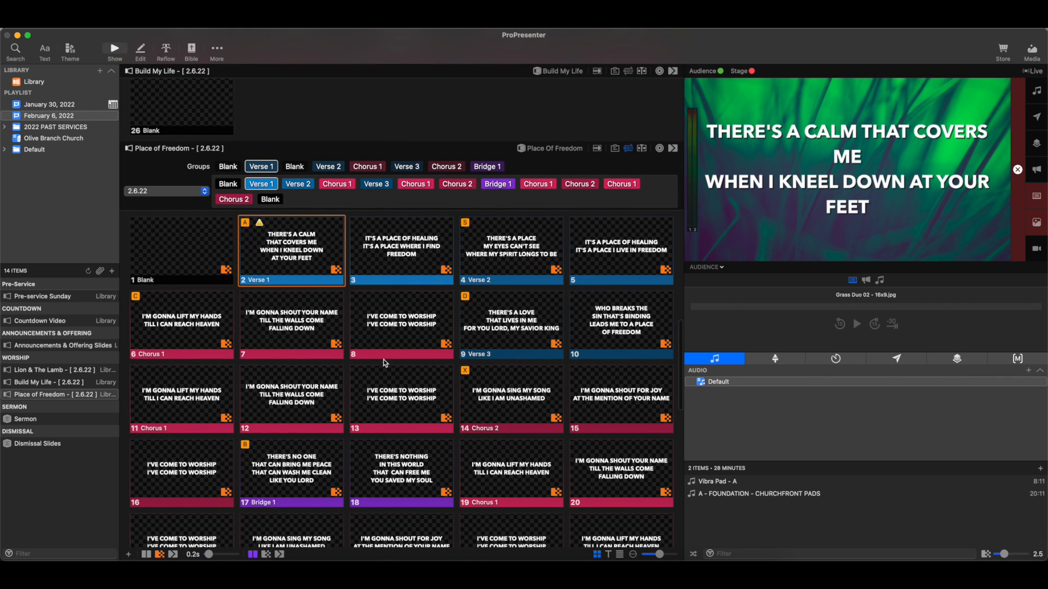
Switch Place of Freedom to the Master arrangement and delete the extra Blank slide between Verse 1 and Verse 2.
left_click(195, 191)
left_click(183, 177)
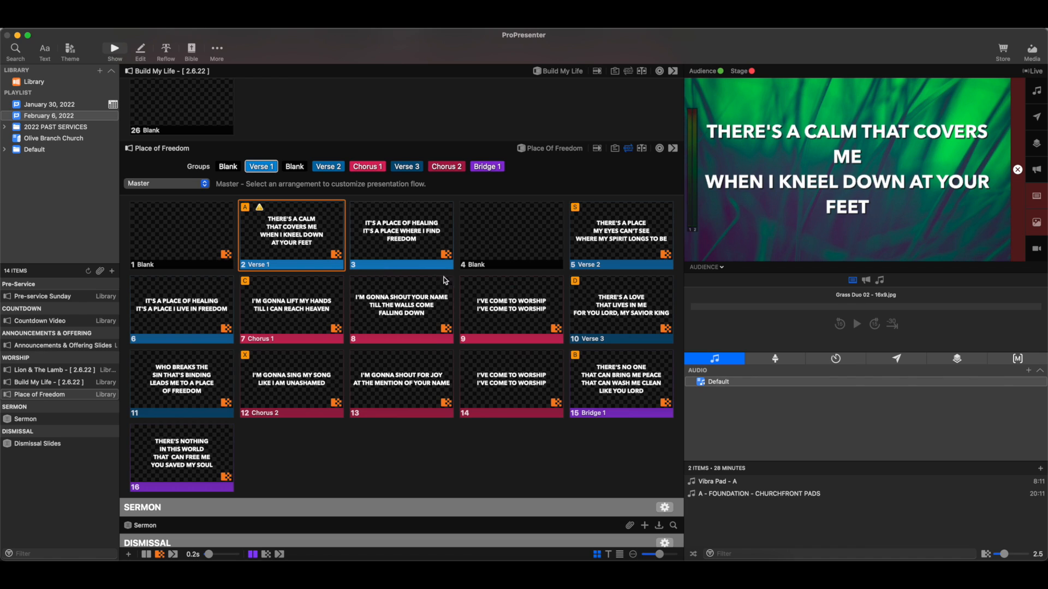
right_click(498, 230)
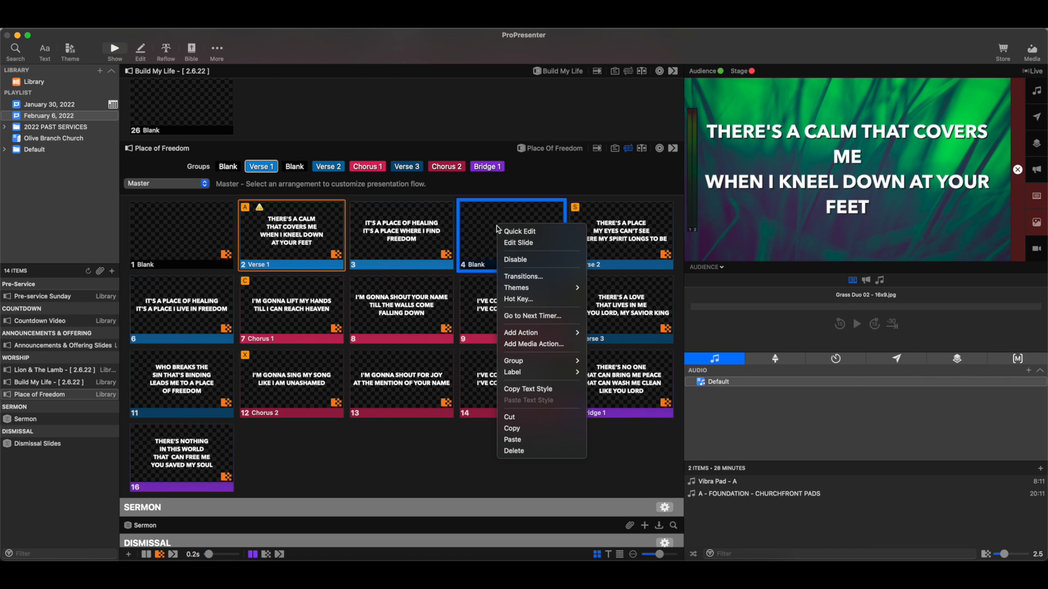
left_click(548, 451)
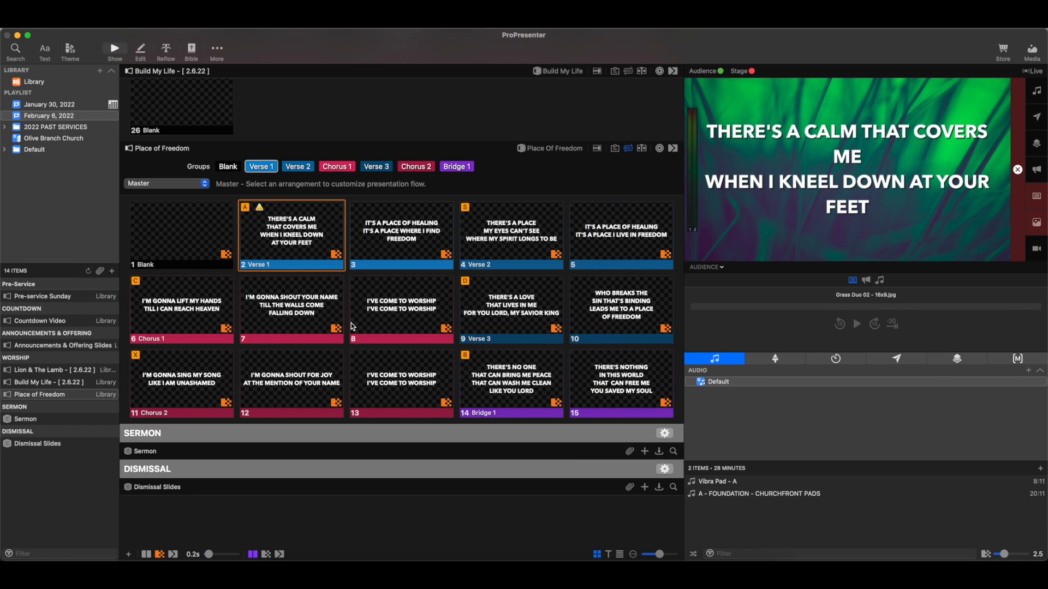
Switch Place of Freedom back to the 2.6.22 arrangement and add the Blank group after the final Chorus 2.
left_click(194, 185)
left_click(190, 202)
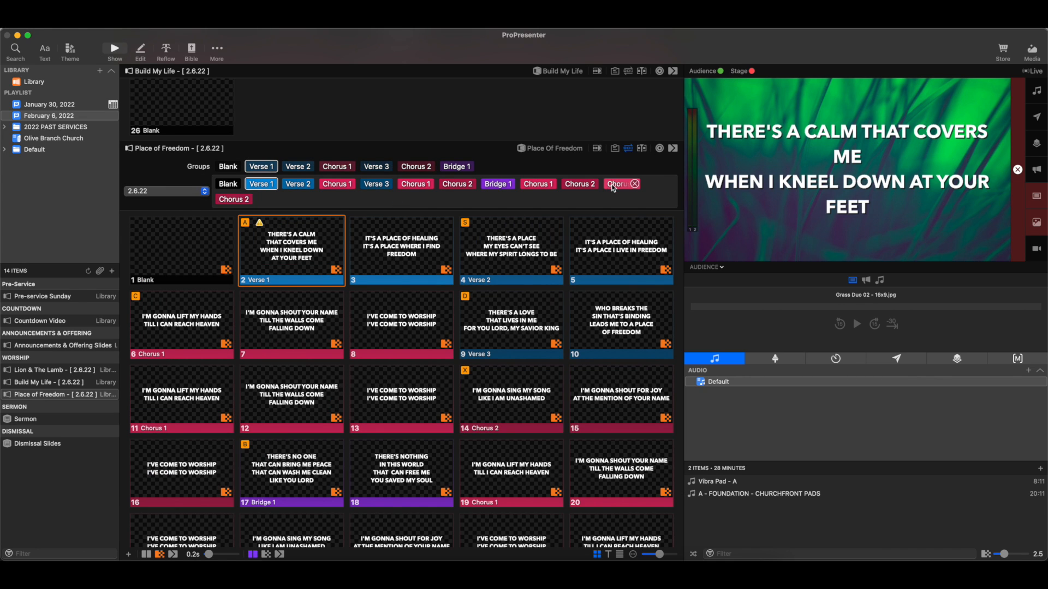
scroll(460, 191, "down", 3)
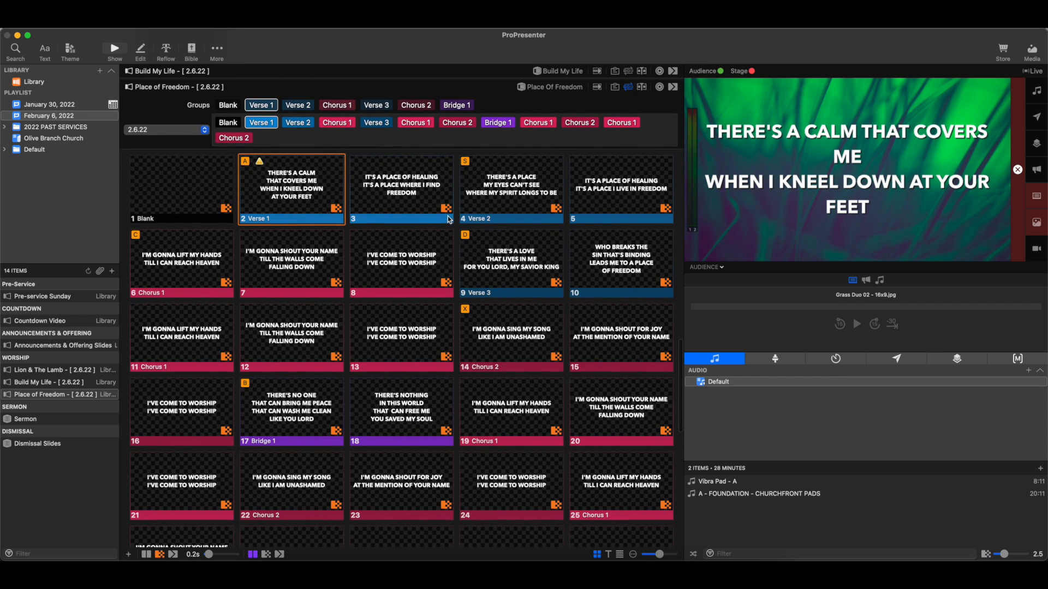
left_click_drag(228, 106, 252, 123)
scroll(376, 240, "down", 10)
scroll(377, 240, "up", 12)
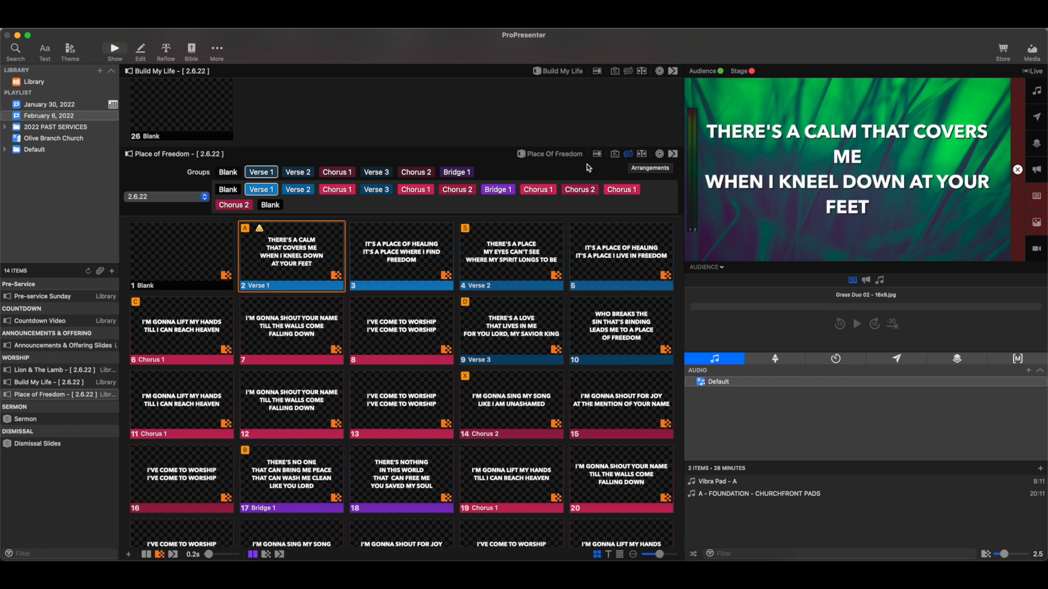
scroll(456, 231, "down", 10)
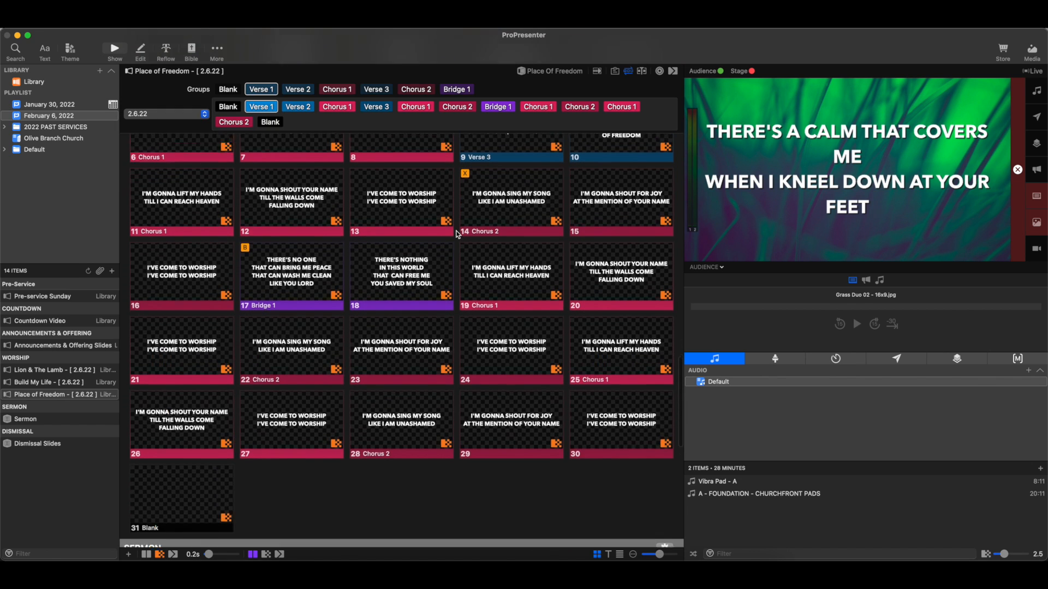
scroll(457, 233, "up", 10)
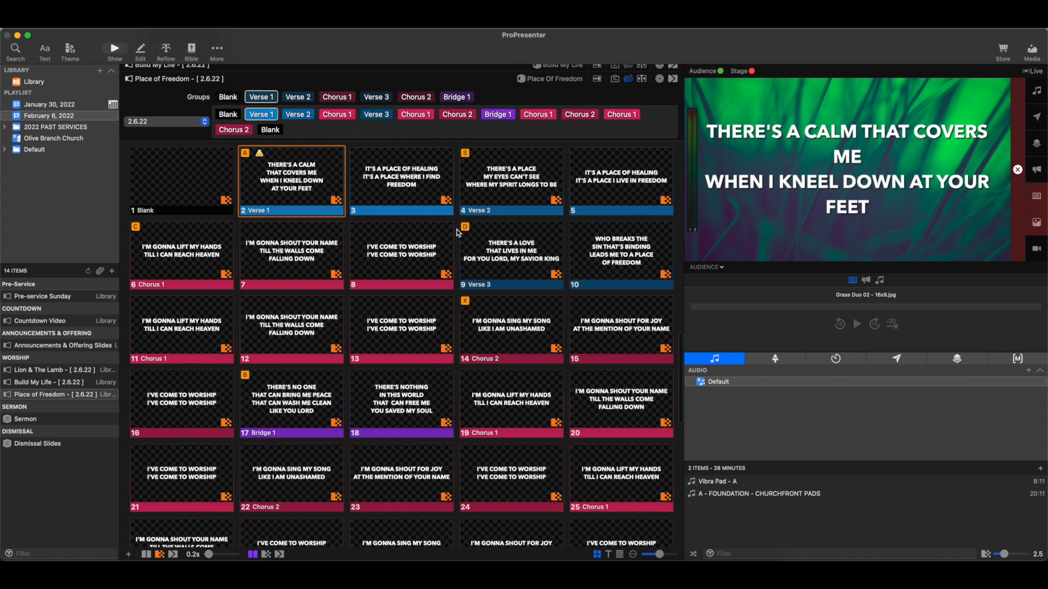
scroll(457, 232, "down", 1)
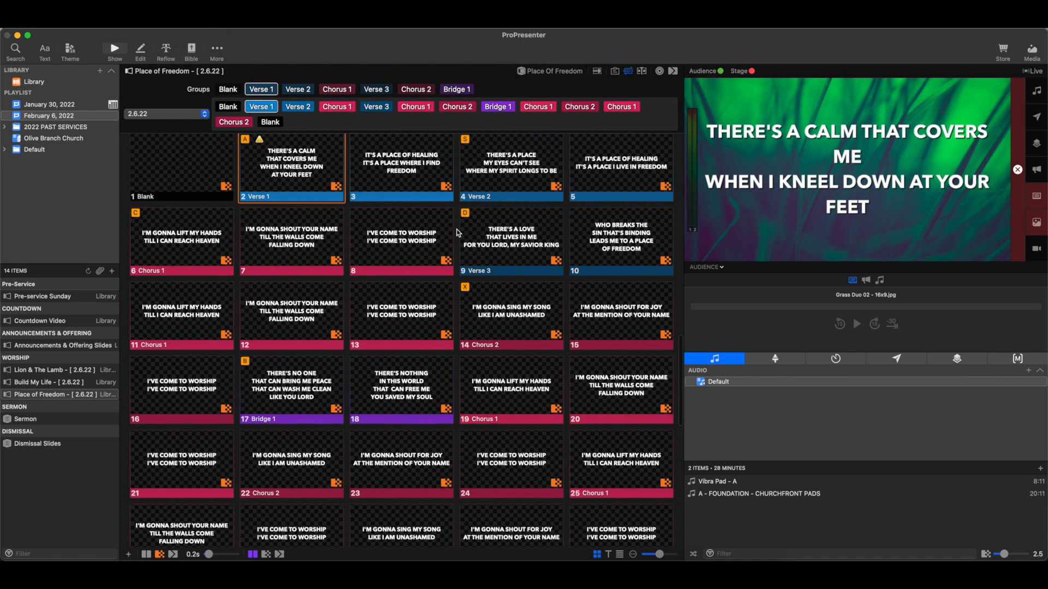